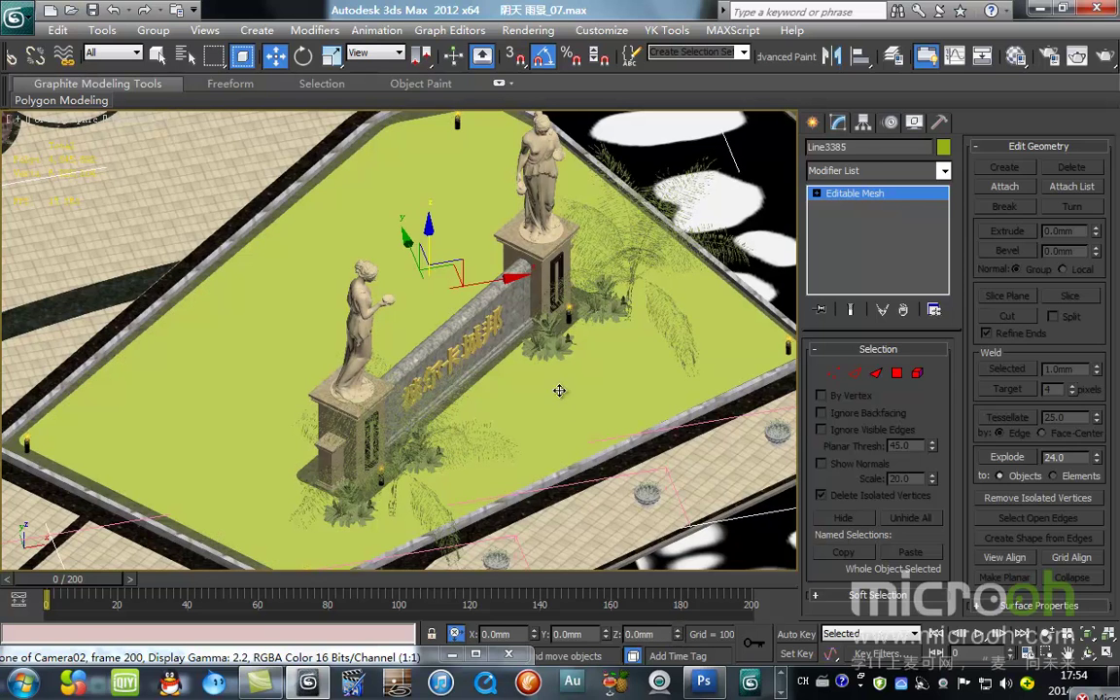
Isolate the lawn object inside the border and view it from the top.
key(alt+q)
key(t)
click(666, 399)
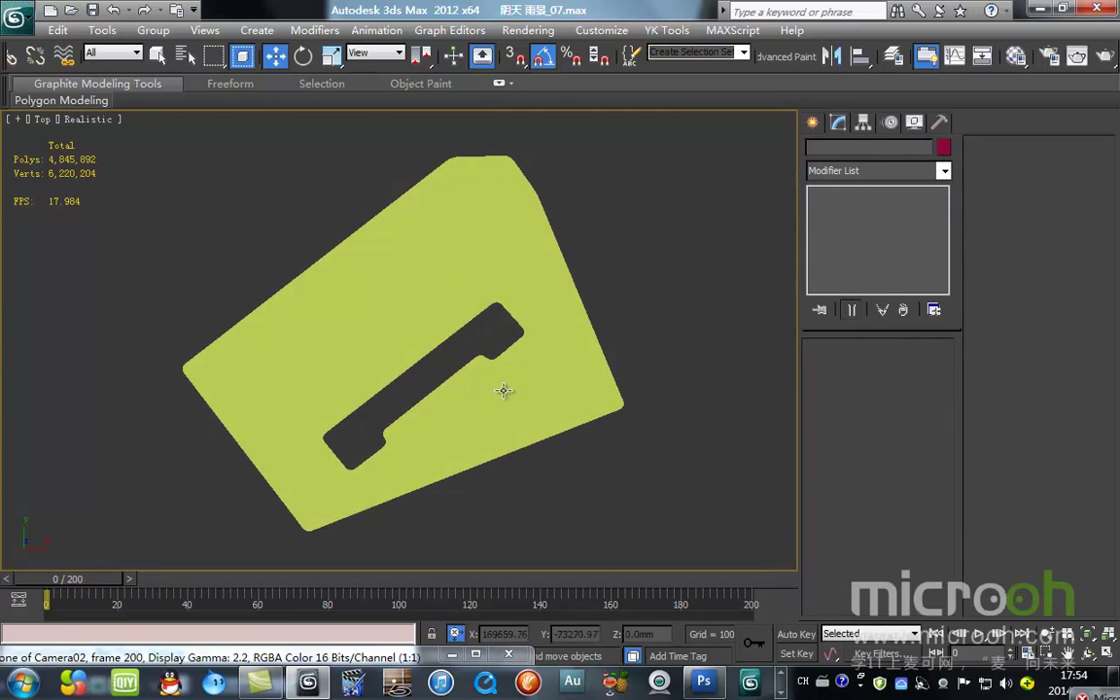
Merge the VRayProxy_iPlants-LawnGrass-01 object from the desktop file cao.max into the scene.
click(15, 16)
mouse_move(68, 247)
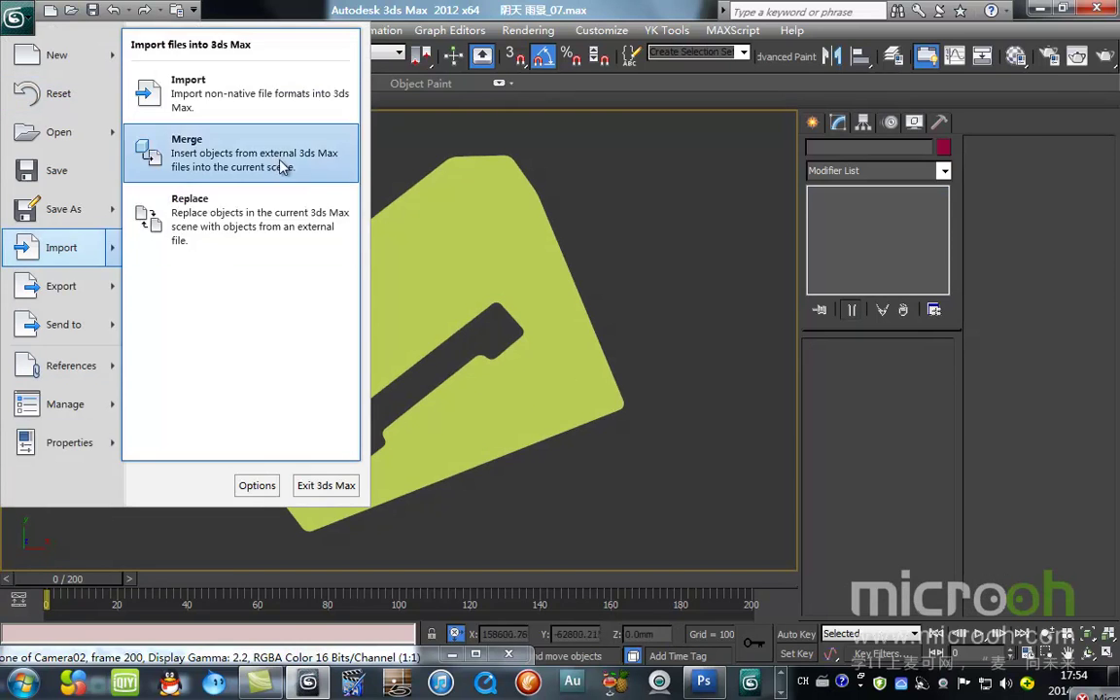
click(283, 175)
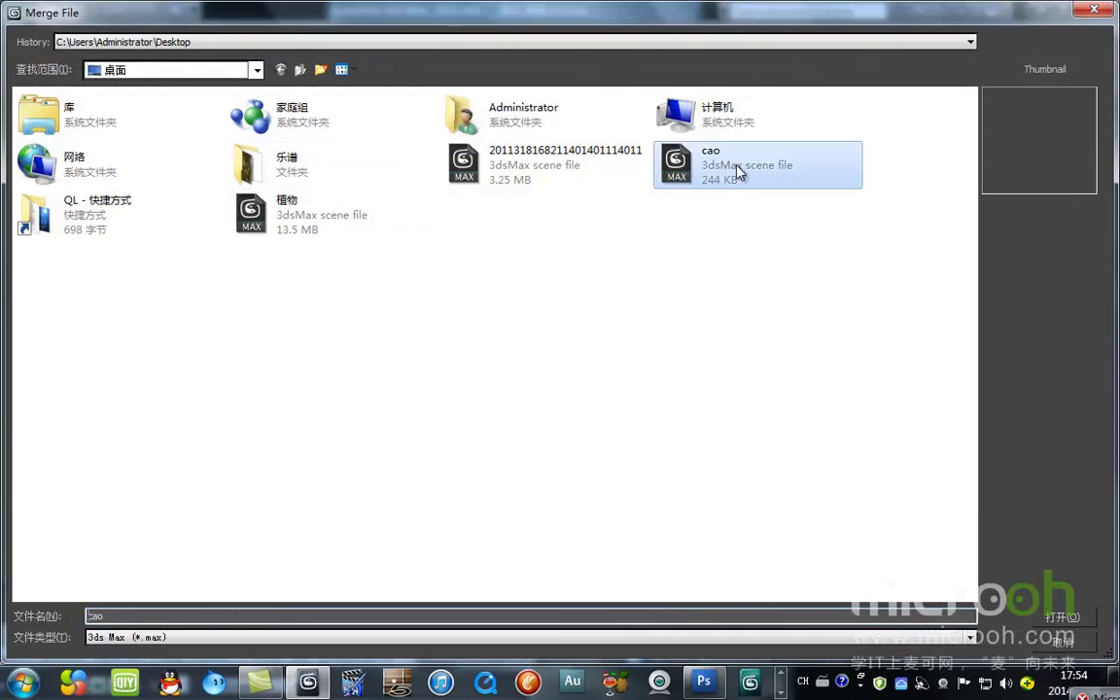
double_click(737, 172)
click(411, 457)
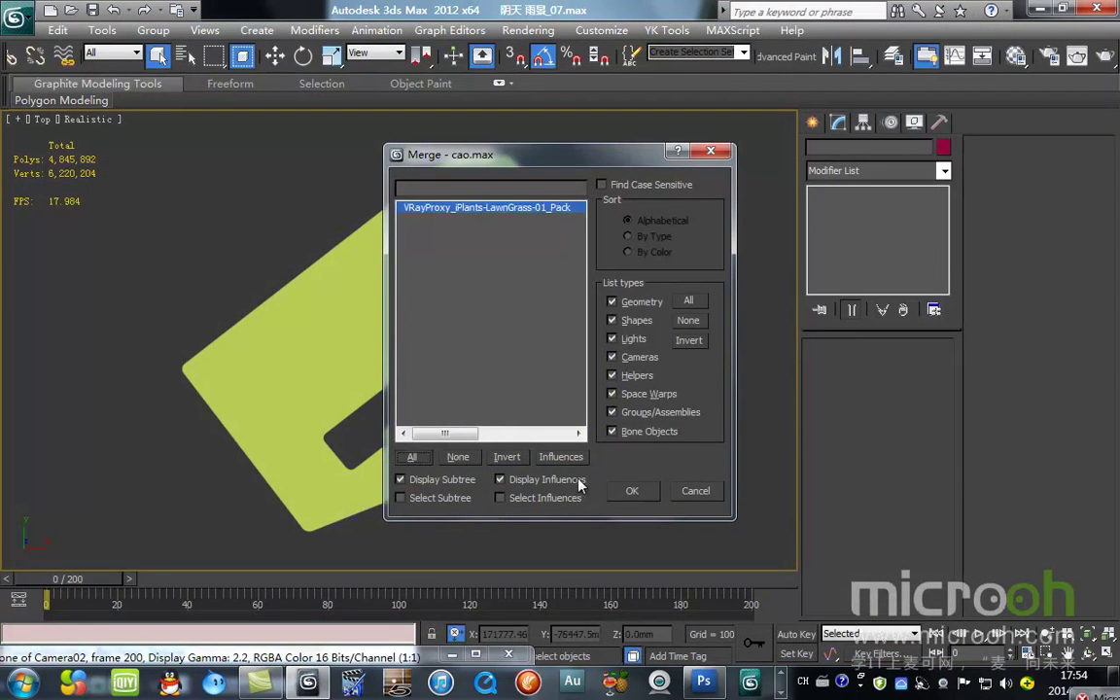
click(632, 491)
scroll(597, 368, down, 10)
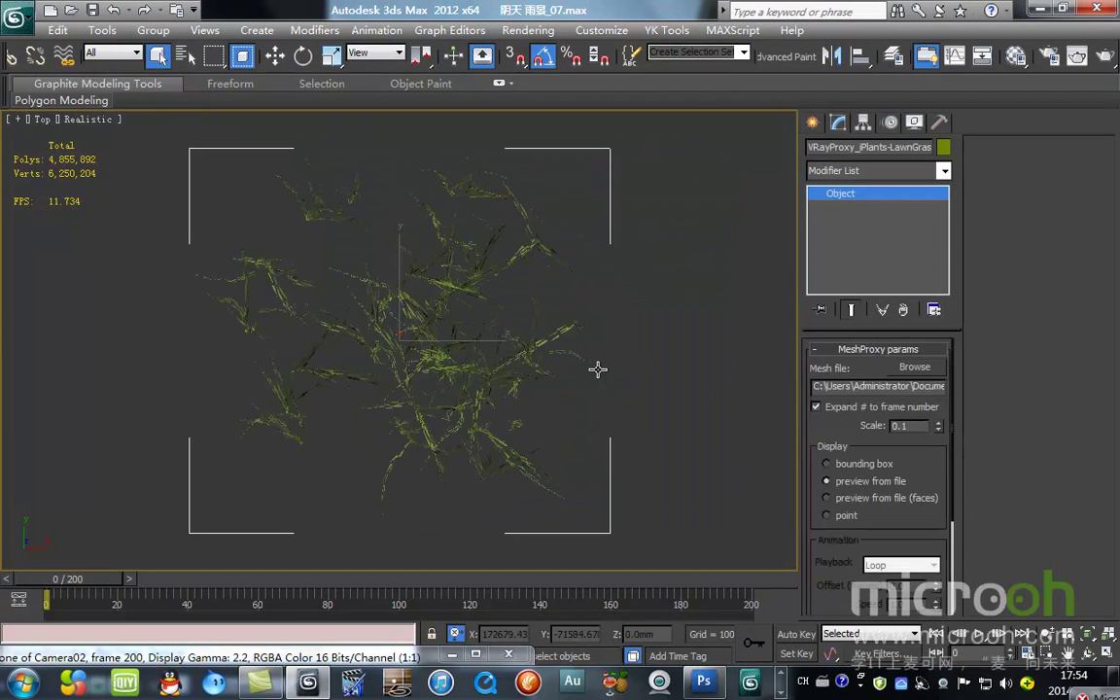
Move the merged grass proxy into the empty space beside the lawn's upper corner.
right_click(275, 56)
right_click(540, 342)
click(666, 258)
key(z)
scroll(583, 379, down, 5)
scroll(415, 377, down, 5)
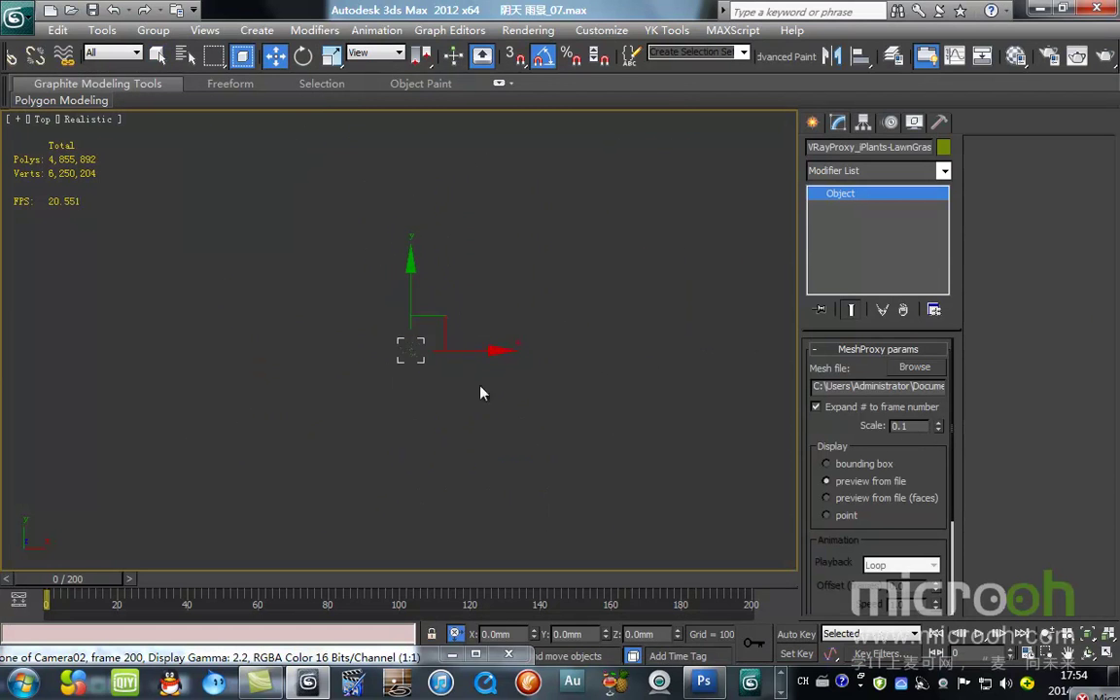
drag(433, 316, 513, 346)
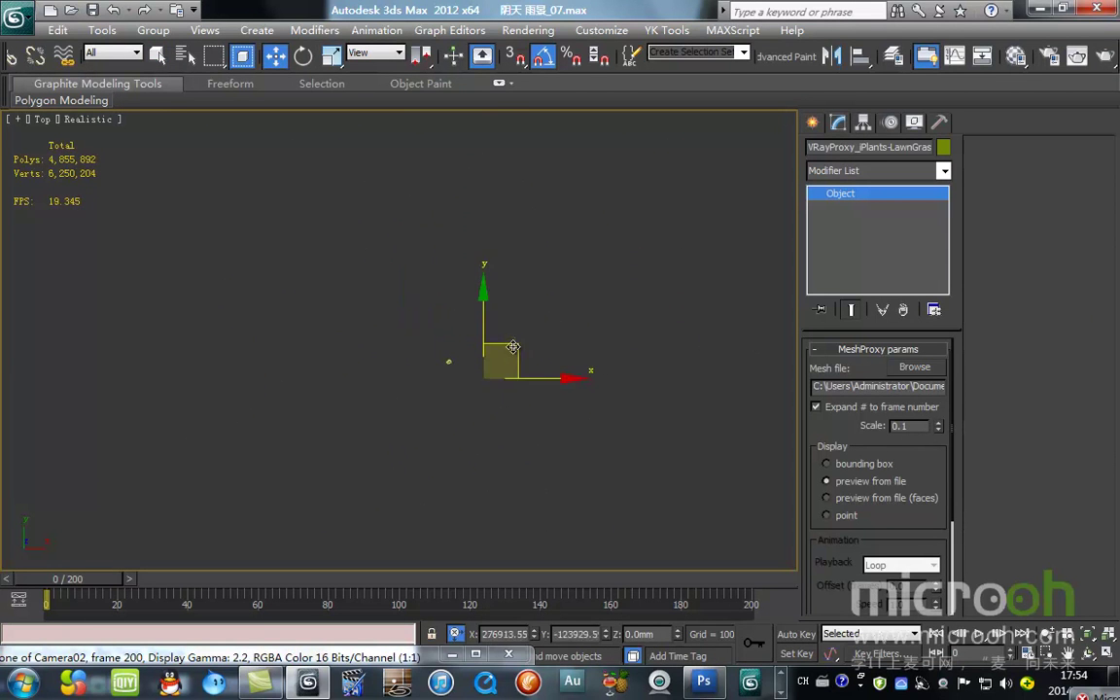
key(ctrl+z)
scroll(412, 356, up, 5)
scroll(466, 412, up, 5)
drag(593, 424, 290, 218)
scroll(239, 299, up, 5)
middle_drag(239, 300, 494, 410)
scroll(579, 288, up, 2)
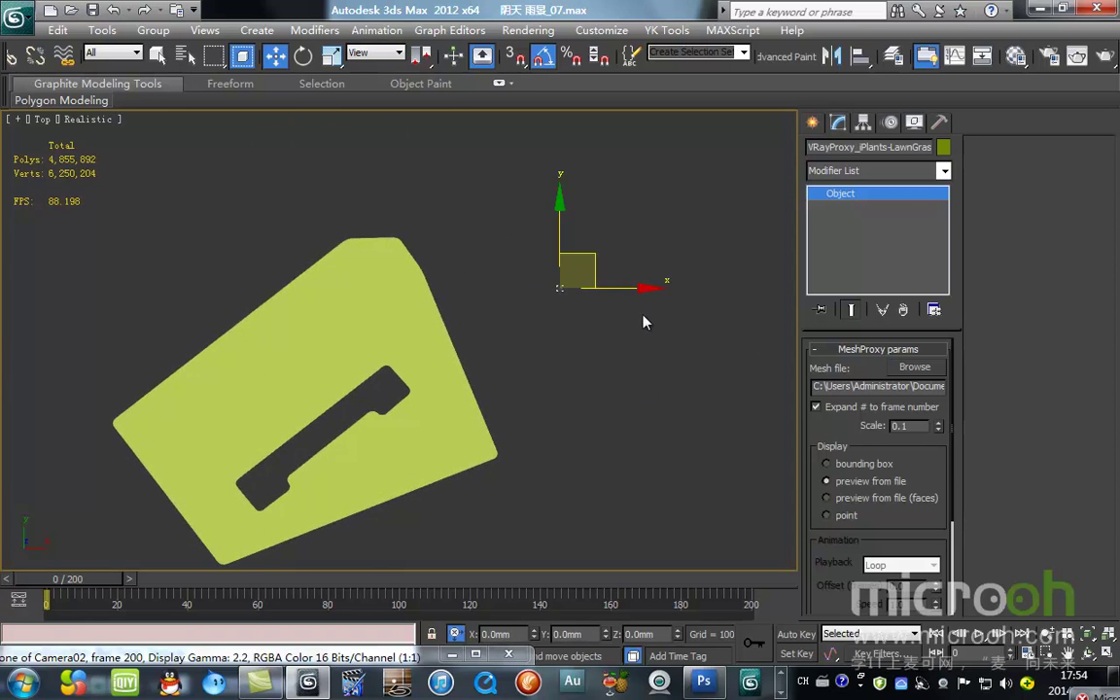
Show the top view in wireframe and change the grass proxy's object colour to teal green.
click(624, 343)
key(F3)
drag(517, 227, 671, 363)
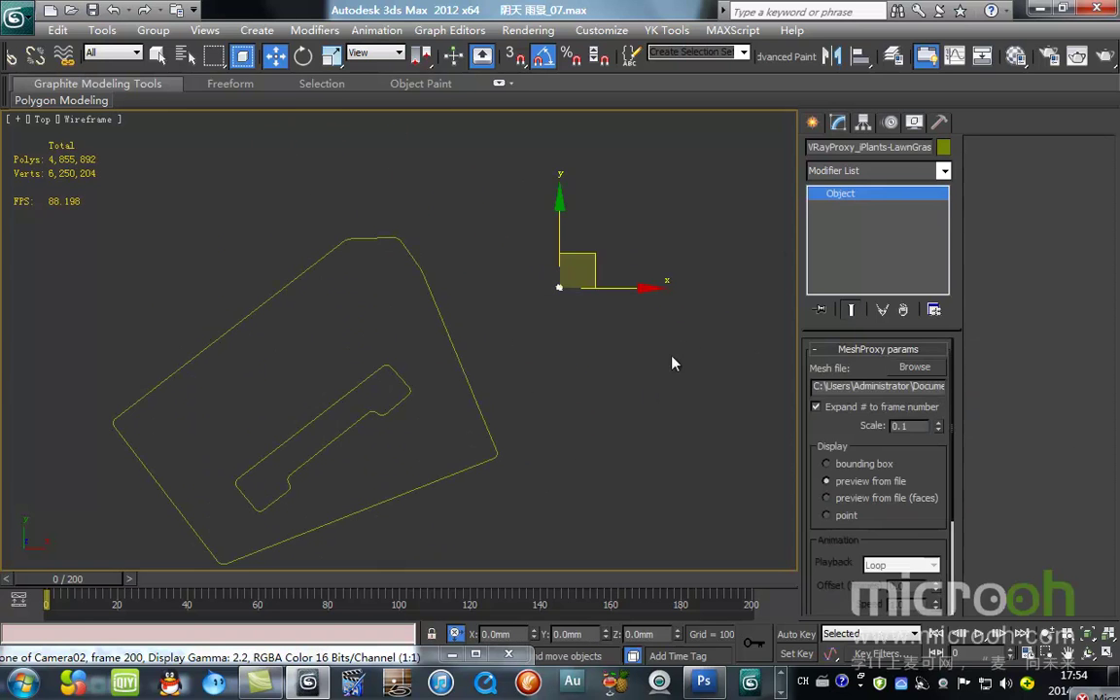
click(942, 149)
click(568, 310)
click(648, 435)
click(708, 390)
Create a MultiScatter object beside the lawn and open its parameters for editing.
click(812, 123)
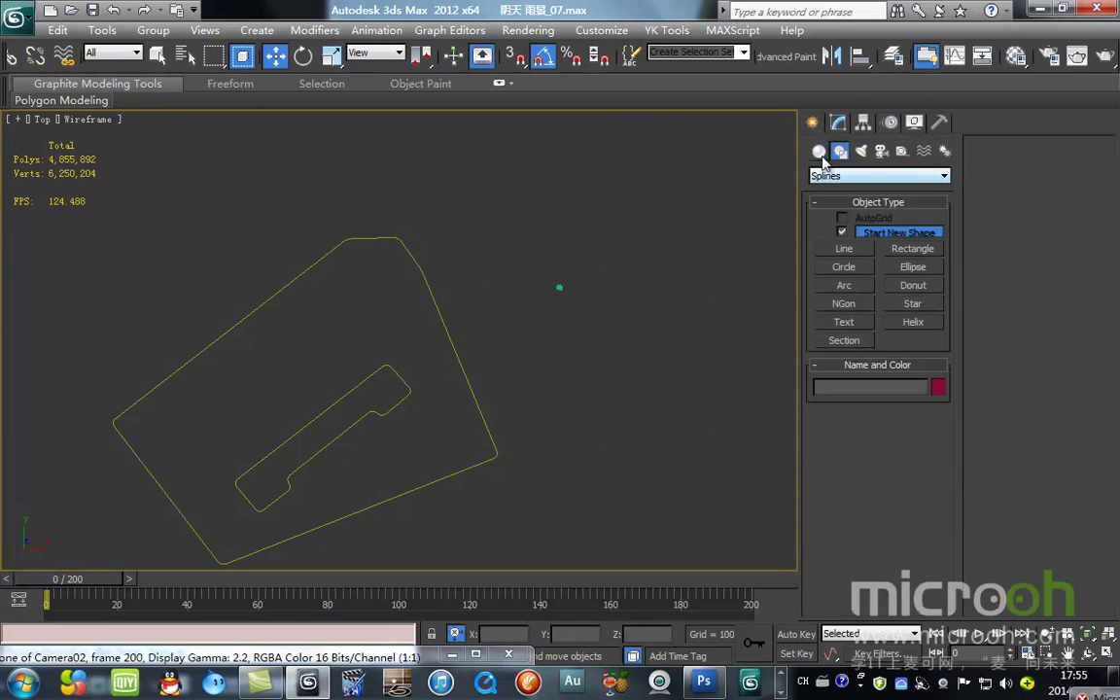
click(818, 152)
click(878, 175)
click(856, 351)
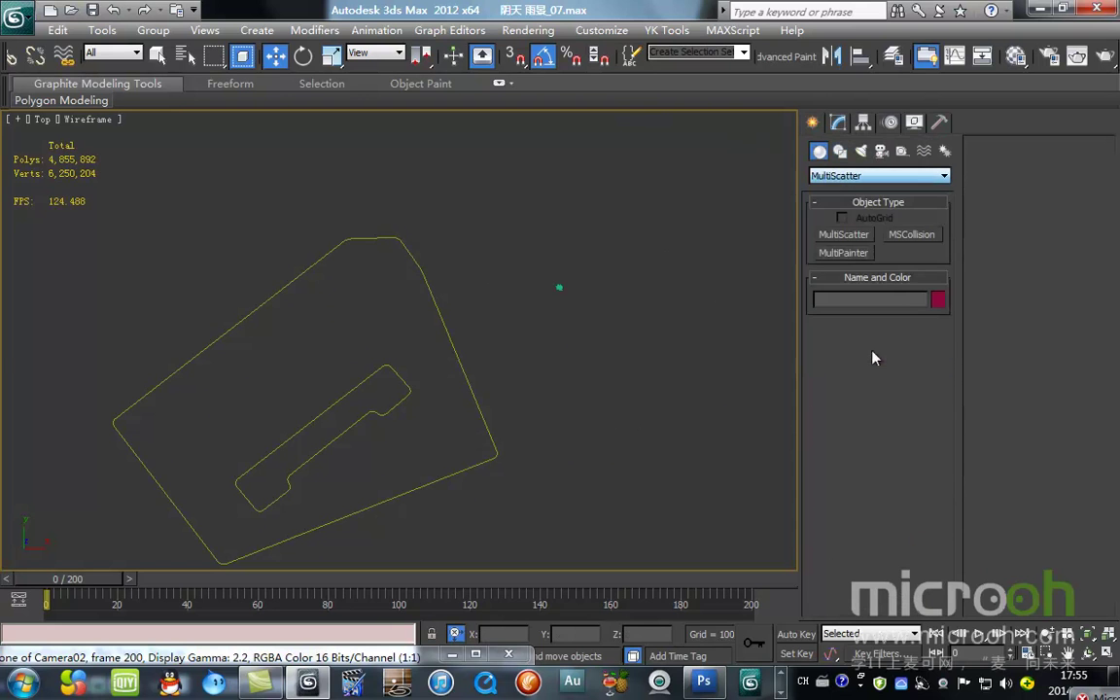
drag(585, 361, 687, 434)
click(275, 55)
click(837, 122)
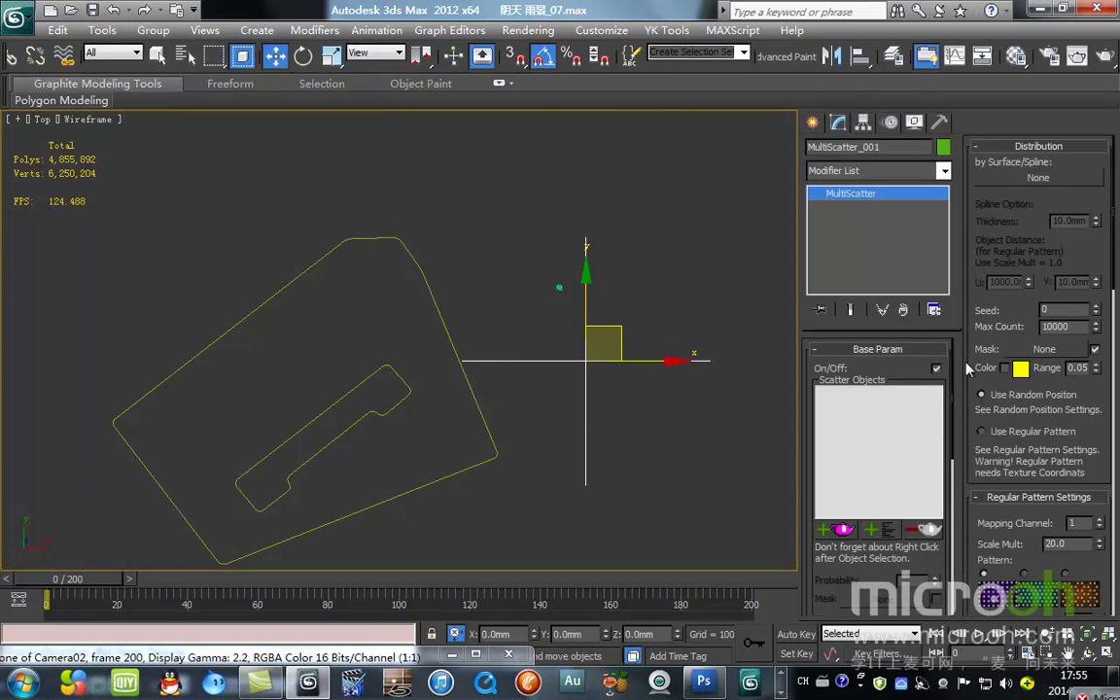
Add the grass proxy to the MultiScatter's scatter objects and assign the lawn Line3385 as its distribution surface.
key(q)
click(557, 289)
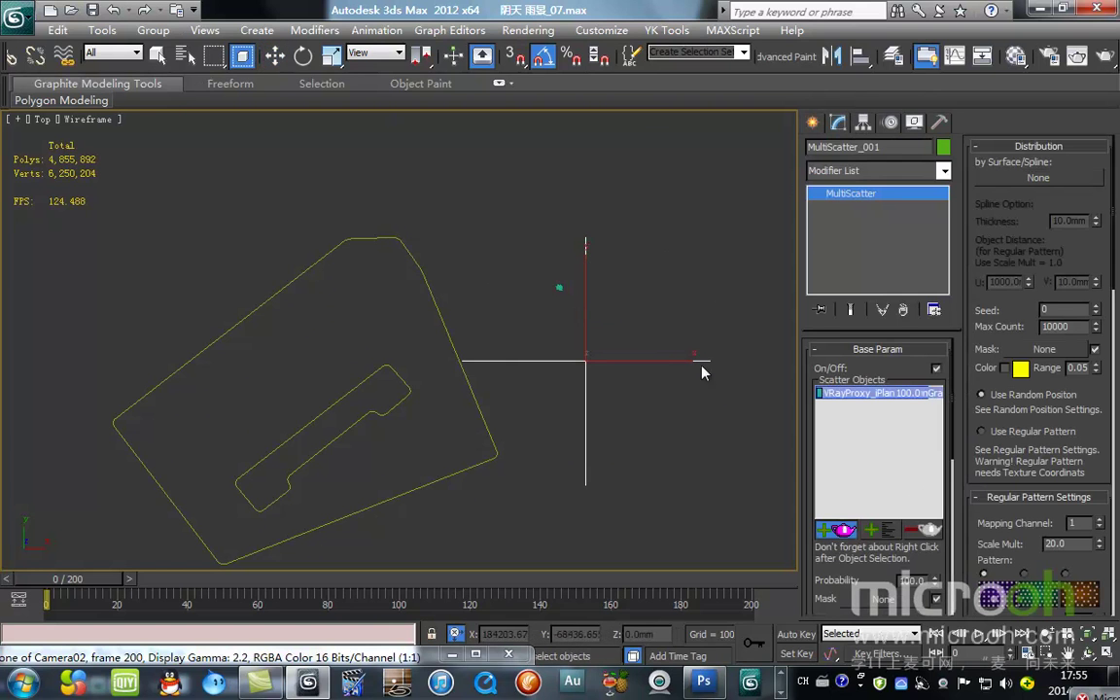
click(1038, 177)
scroll(375, 399, up, 6)
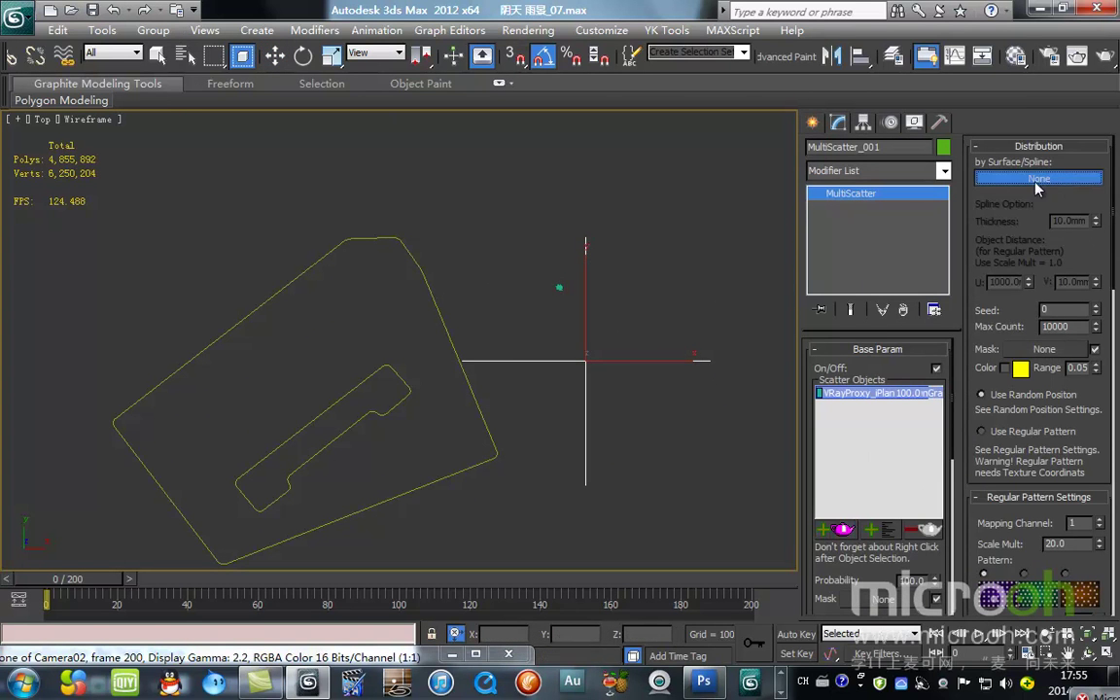
key(F3)
click(478, 388)
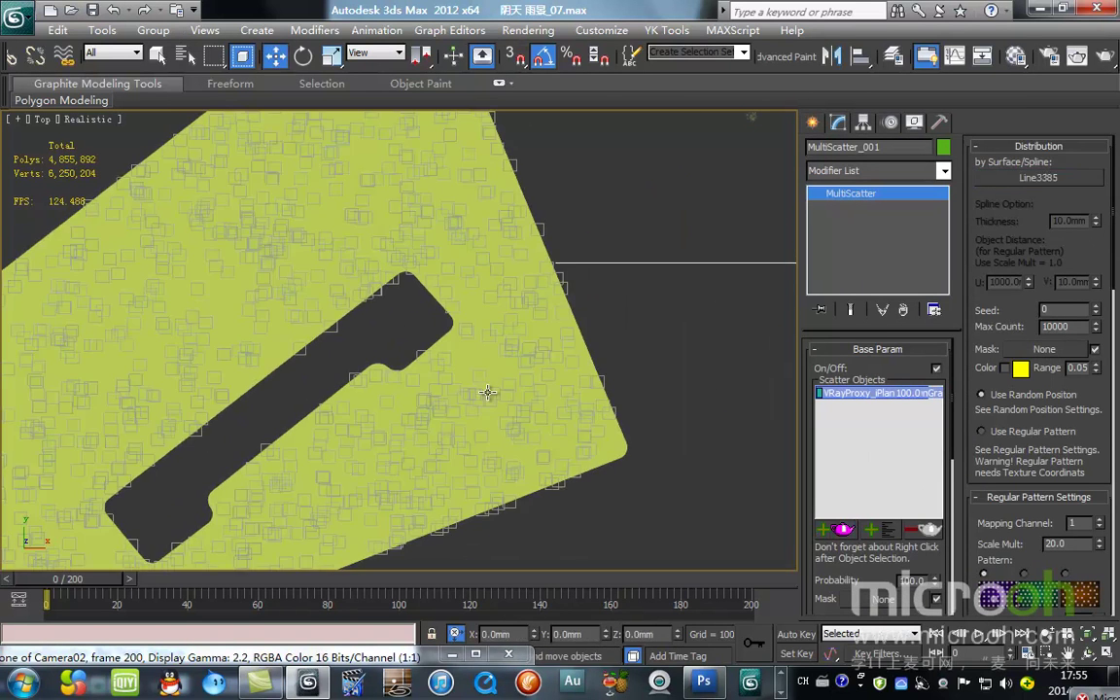
Run the MAX场景助手3.0 script with the grass proxy selected in a wireframe front view.
scroll(484, 386, down, 6)
click(550, 270)
scroll(505, 331, up, 5)
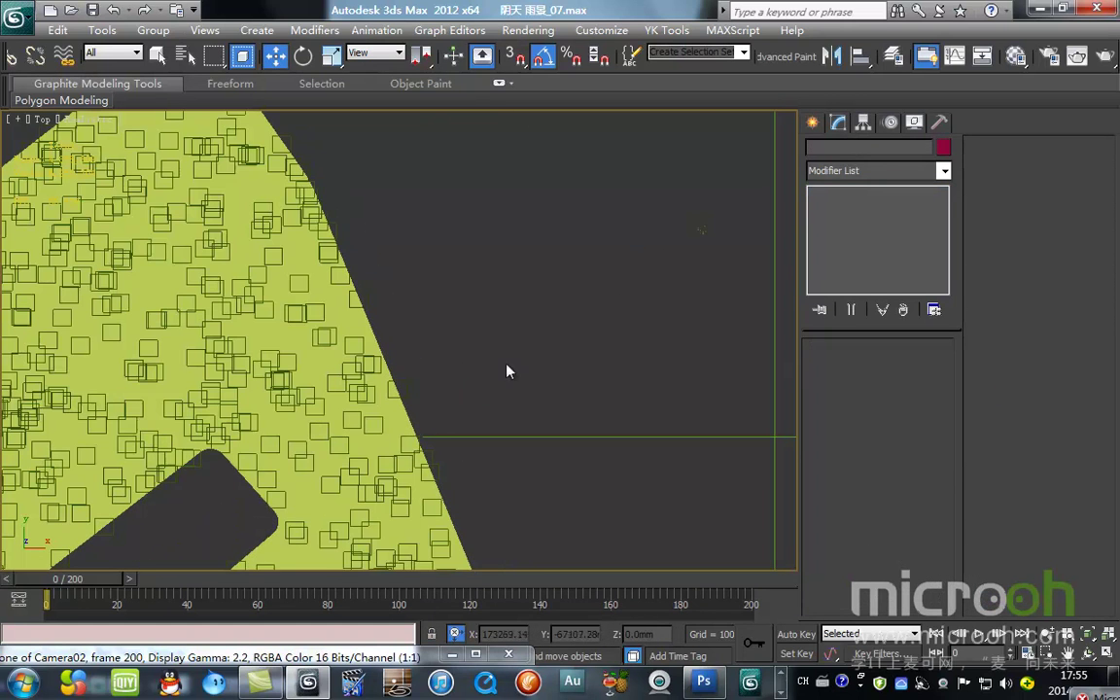
click(680, 233)
key(f)
scroll(630, 292, down, 2)
key(z)
key(F3)
click(739, 37)
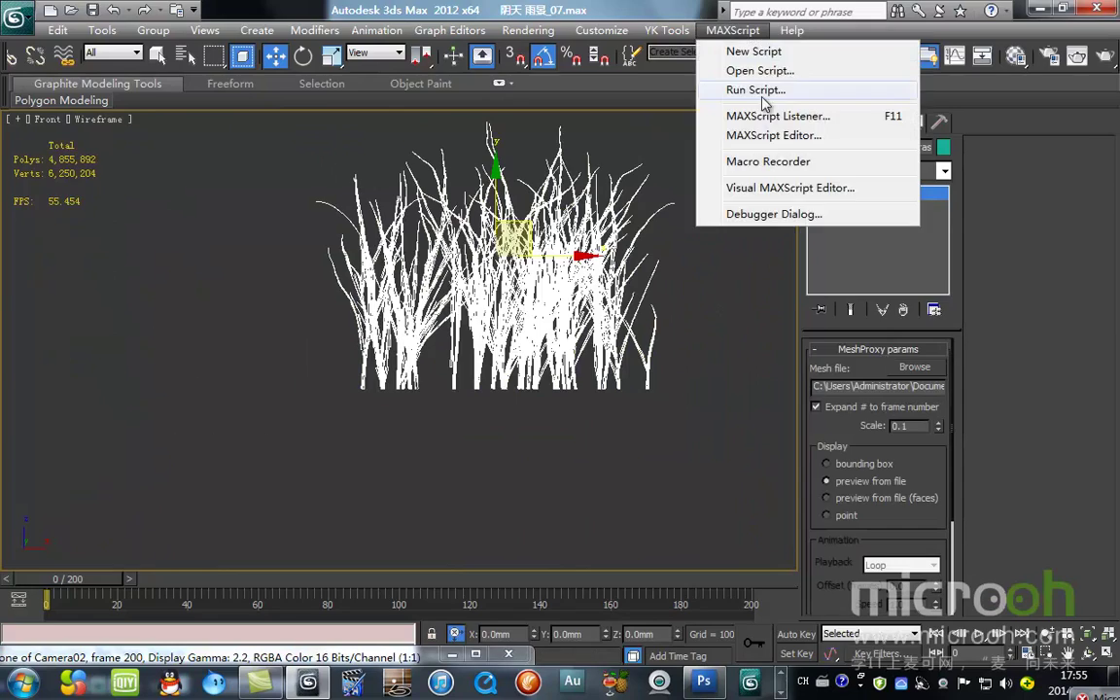
click(666, 89)
double_click(455, 107)
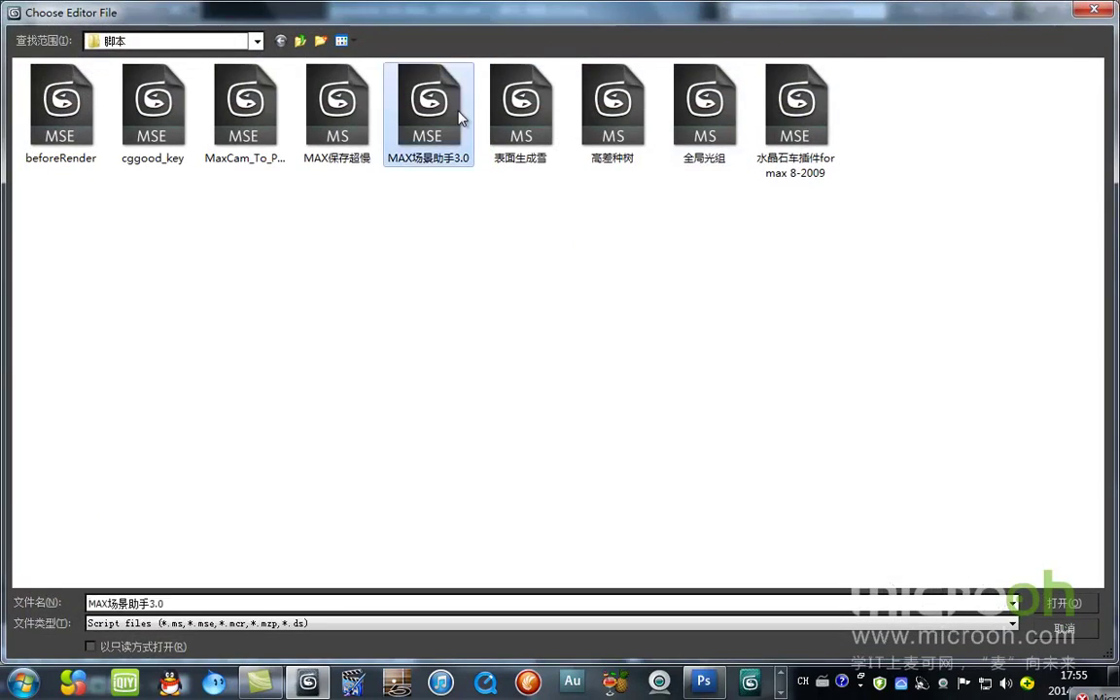
Drop the grass proxy's pivot to its base with the script's 轴心归底 operation and close the script.
click(43, 210)
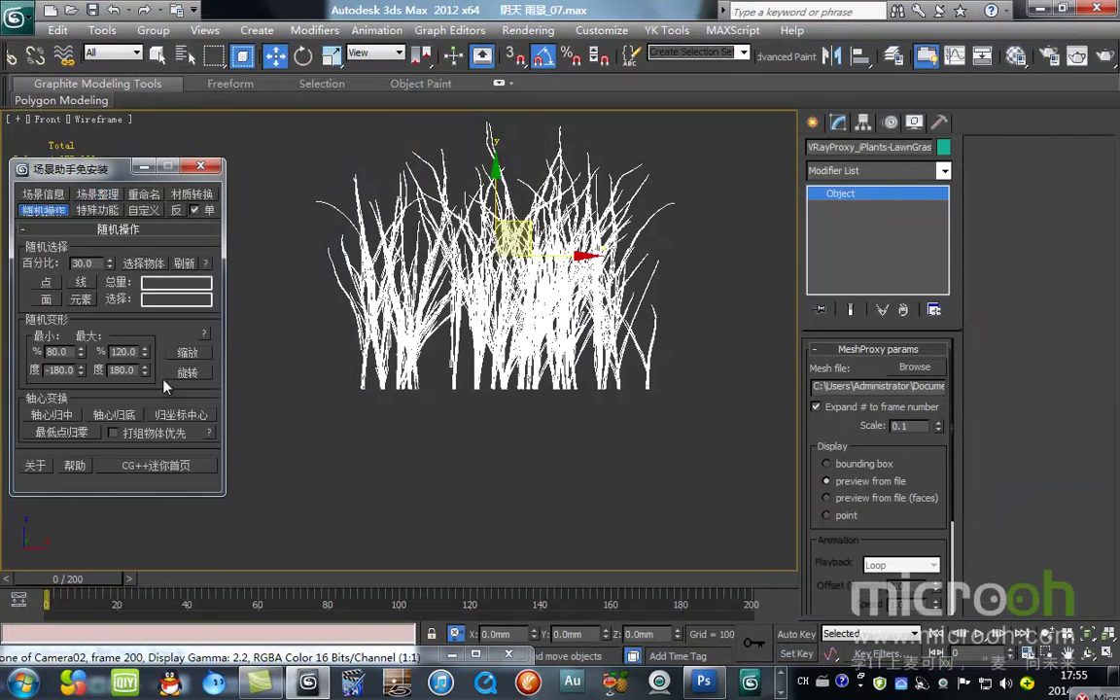
click(137, 414)
click(202, 167)
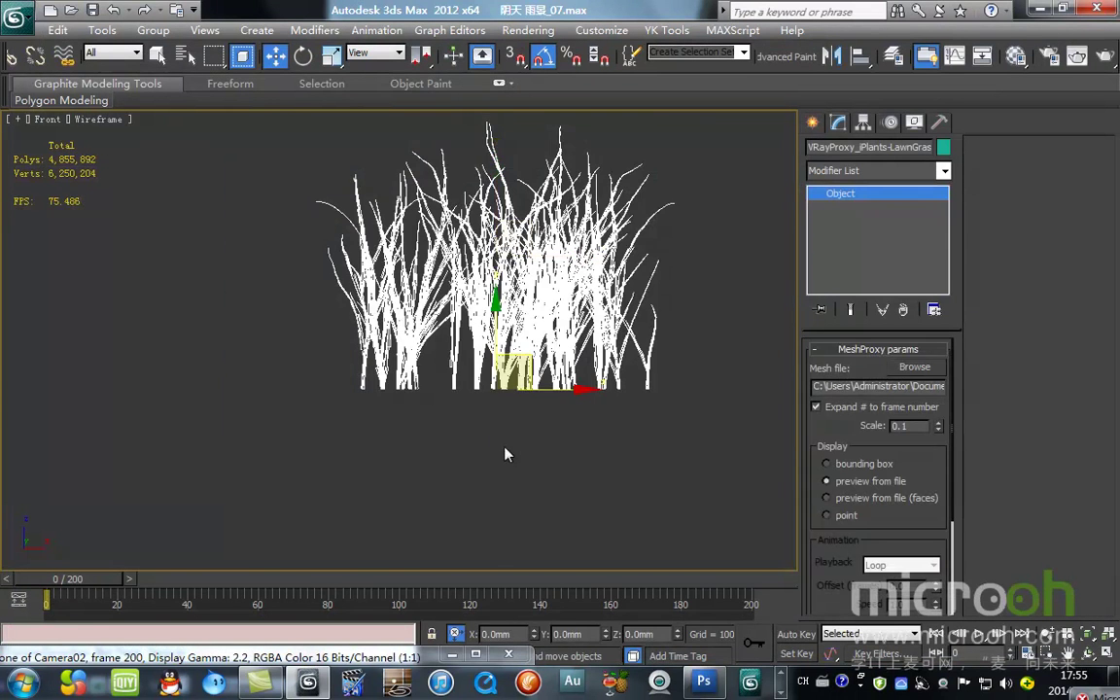
Switch the grass proxy's display to bounding box and frame the lawn with its scatter in the top view.
click(504, 452)
scroll(566, 413, down, 5)
click(442, 339)
click(848, 466)
scroll(453, 434, down, 6)
key(t)
scroll(503, 379, down, 5)
scroll(515, 368, down, 15)
click(618, 369)
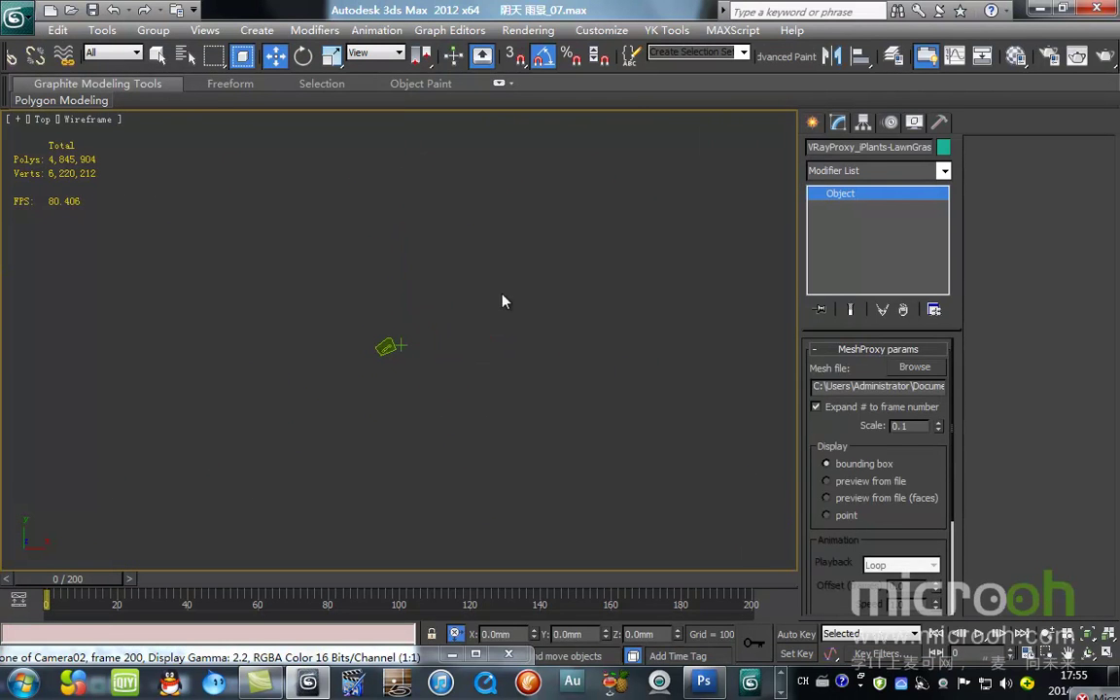
drag(301, 276, 509, 433)
key(z)
middle_drag(508, 433, 487, 413)
click(485, 221)
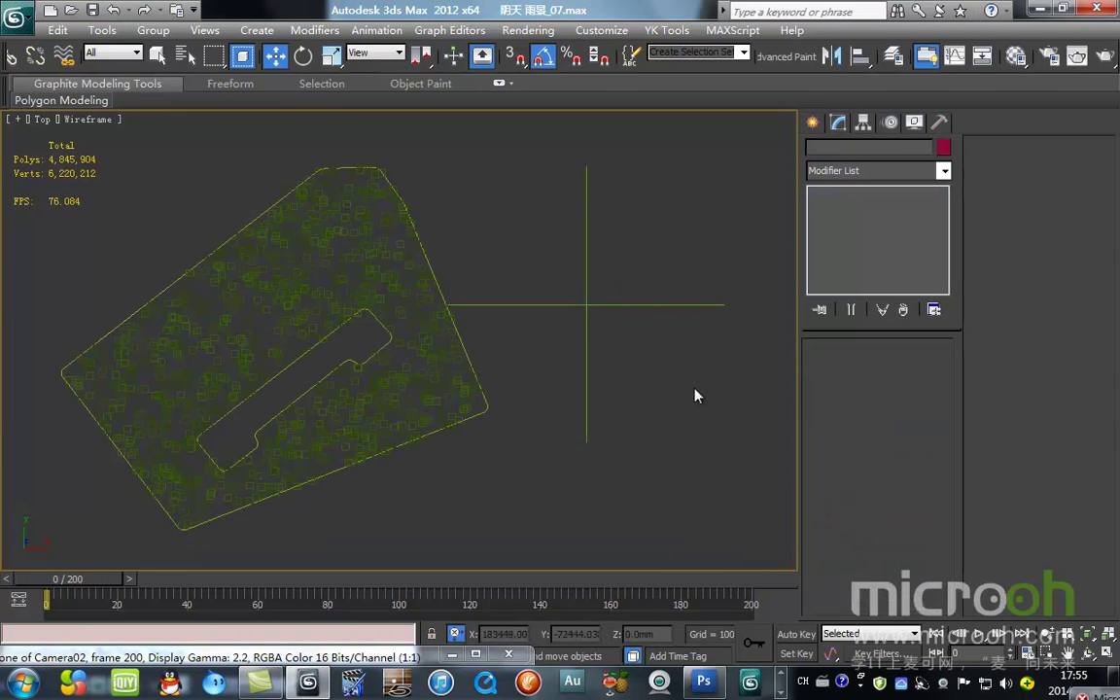
Set the MultiScatter's global scale range from 50 to 100.
drag(687, 380, 564, 243)
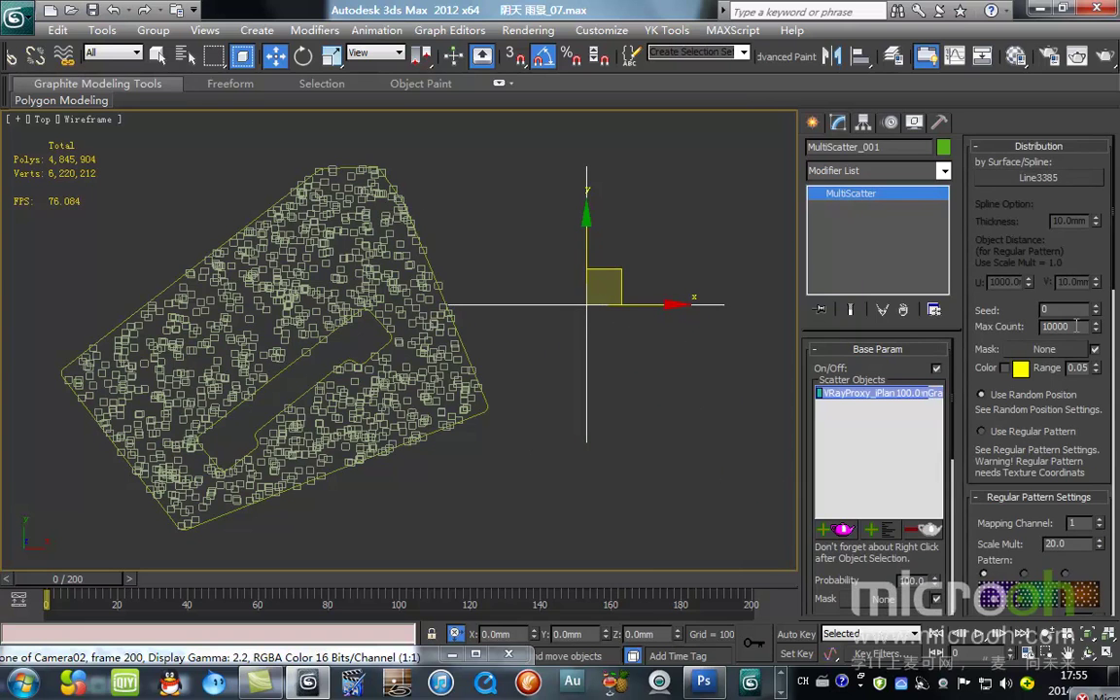
drag(1104, 428, 1096, 91)
scroll(1064, 472, down, 3)
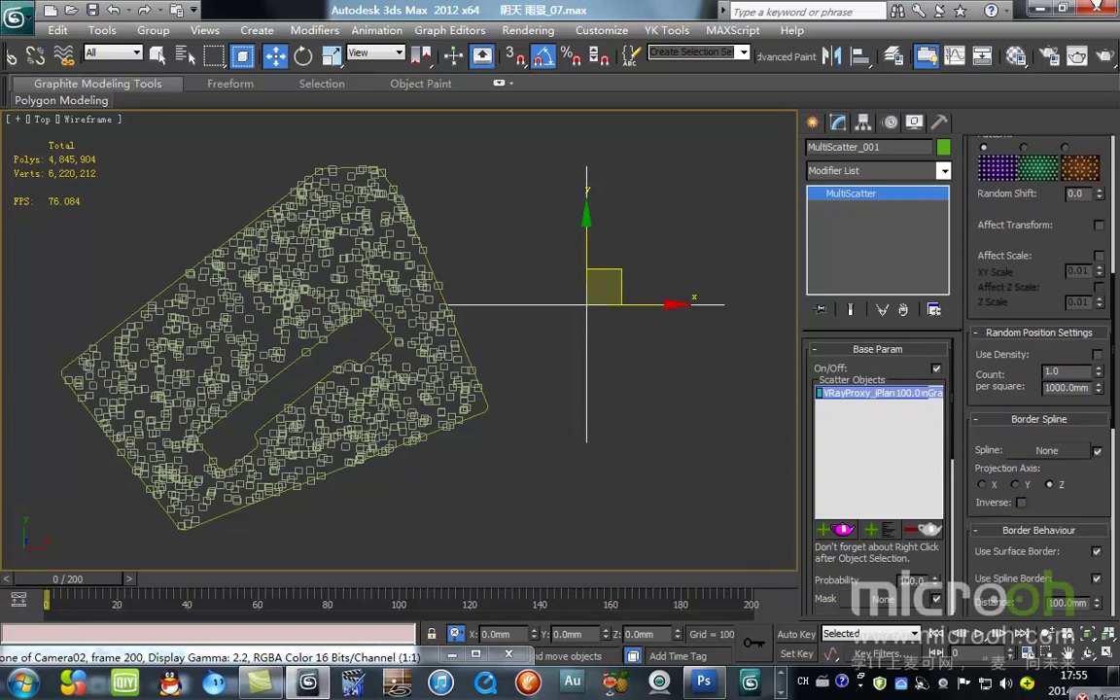
scroll(1080, 491, down, 15)
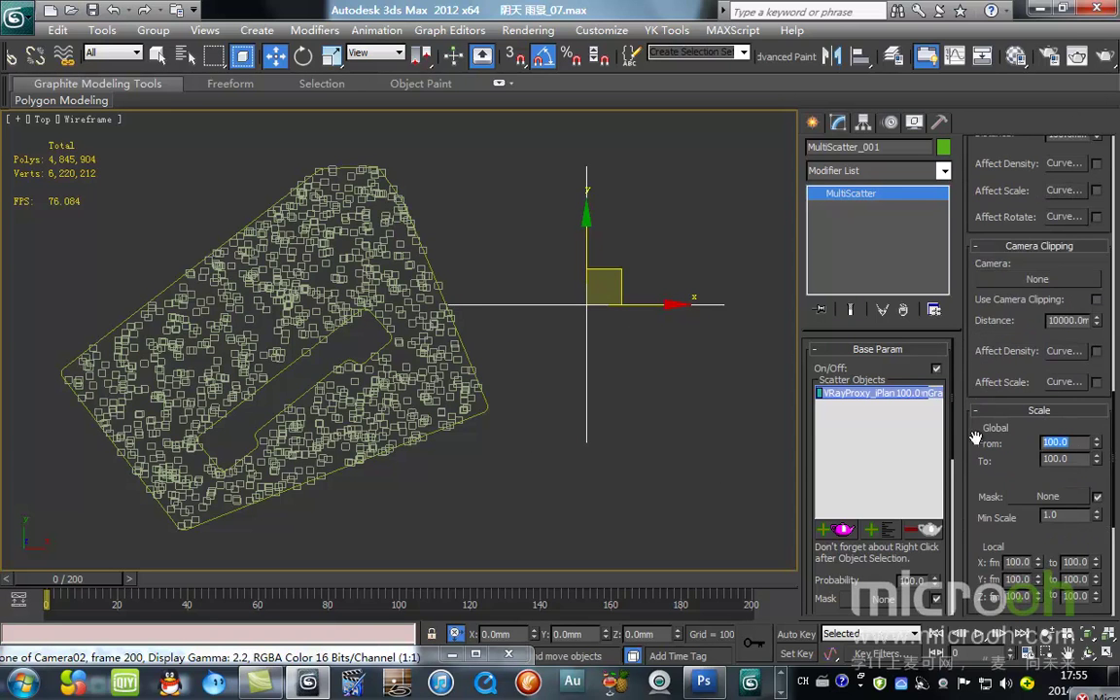
key(Tab)
text(10)
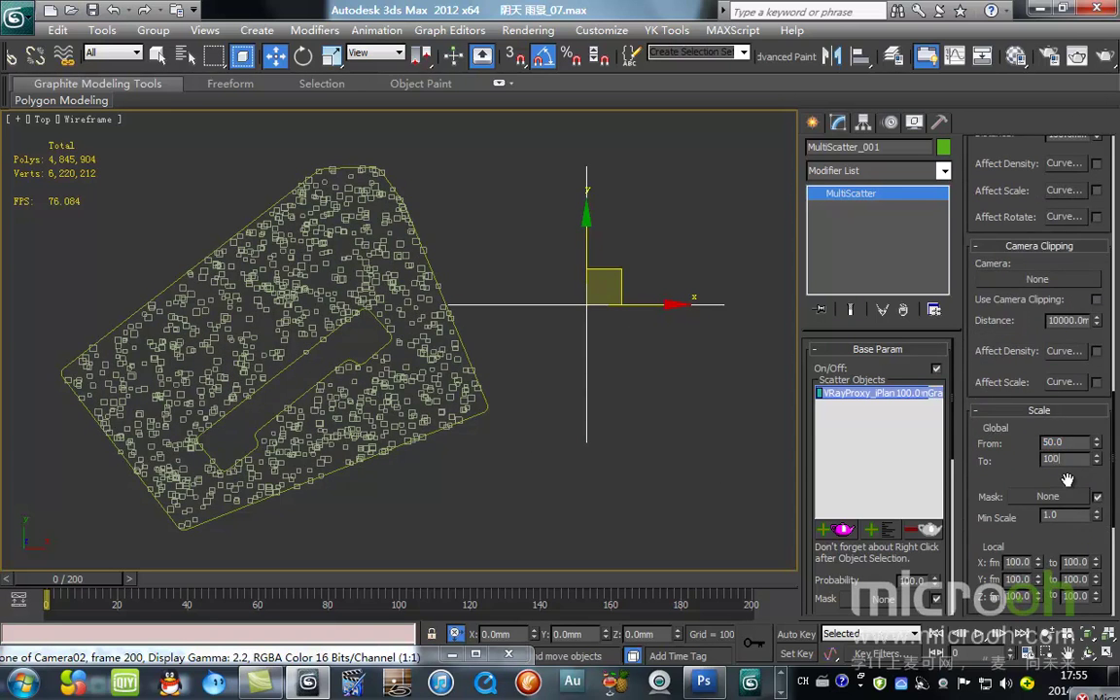
Set the MultiScatter's Z rotation to a constant 57 and a random 24.
drag(1052, 544, 1043, 194)
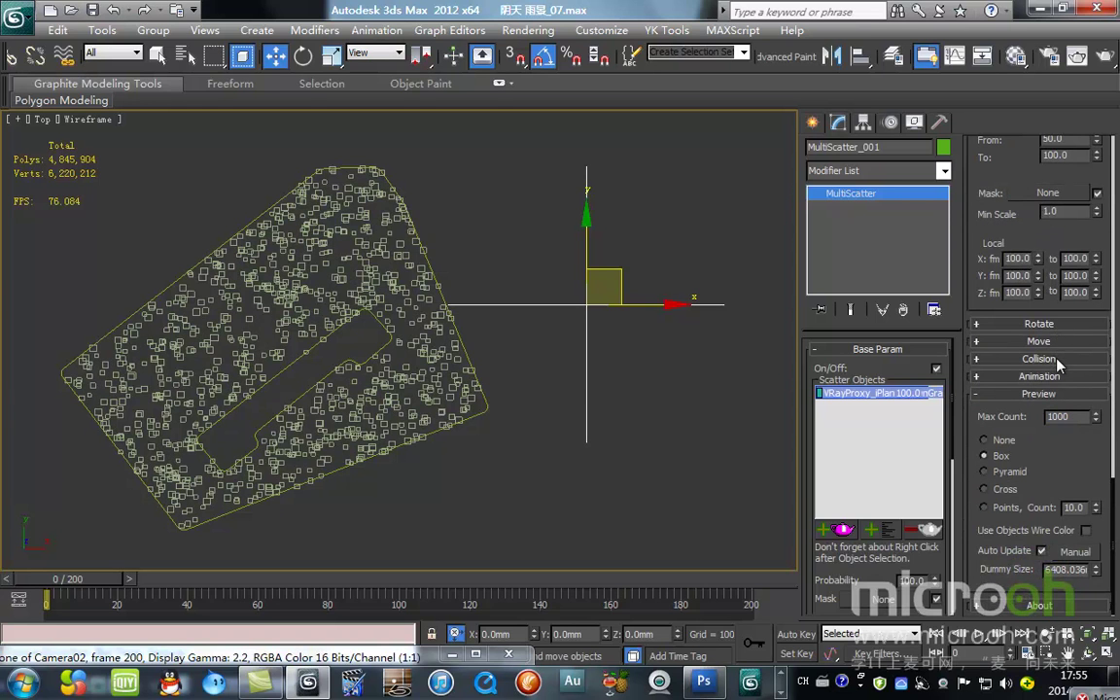
click(1040, 325)
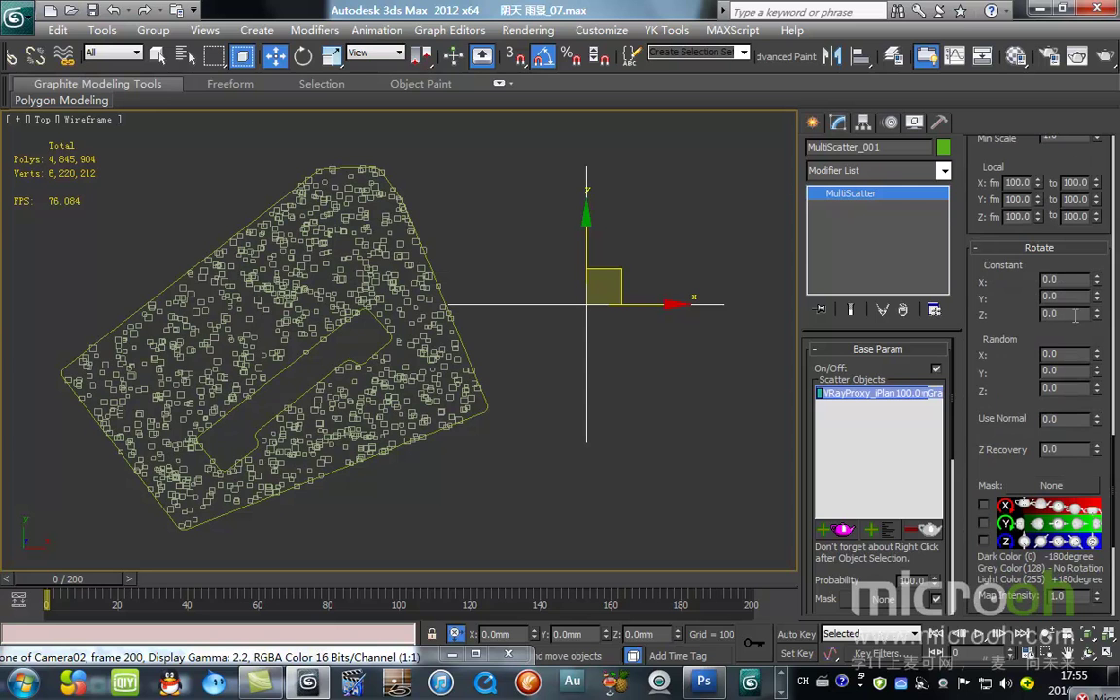
text(57)
key(Return)
double_click(1074, 388)
text(2)
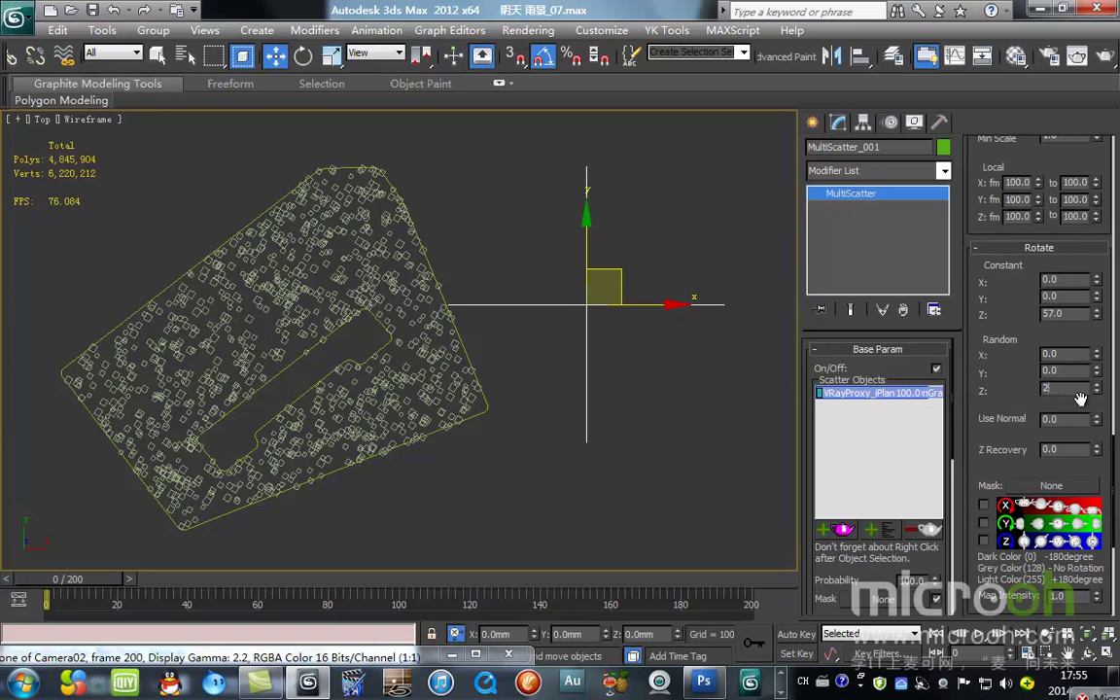
text(4)
key(Return)
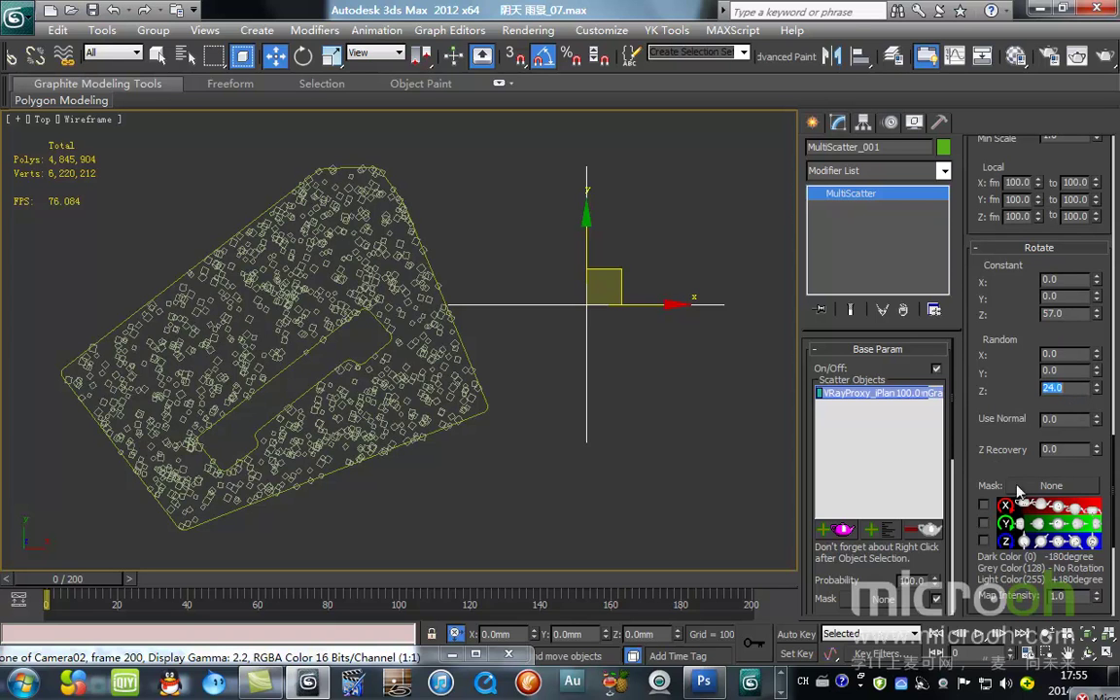
Try a test render of the isolated grass scatter through Camera02 and dismiss the V-Ray exception.
drag(1022, 386, 1017, 85)
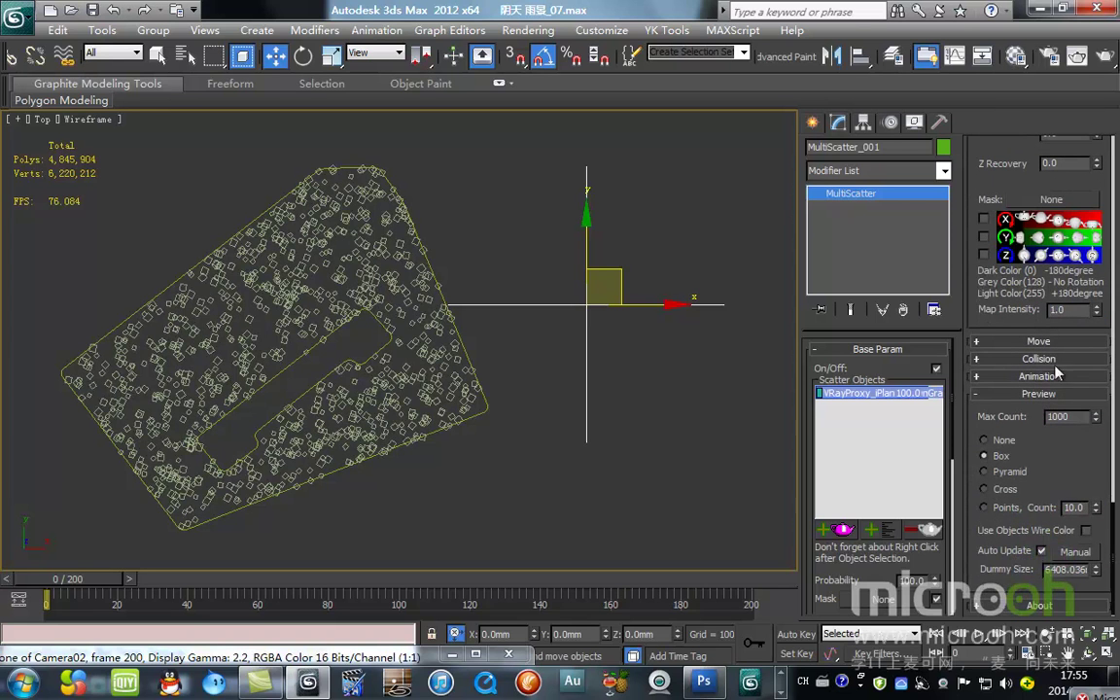
scroll(444, 382, down, 3)
scroll(444, 382, up, 1)
key(f)
key(z)
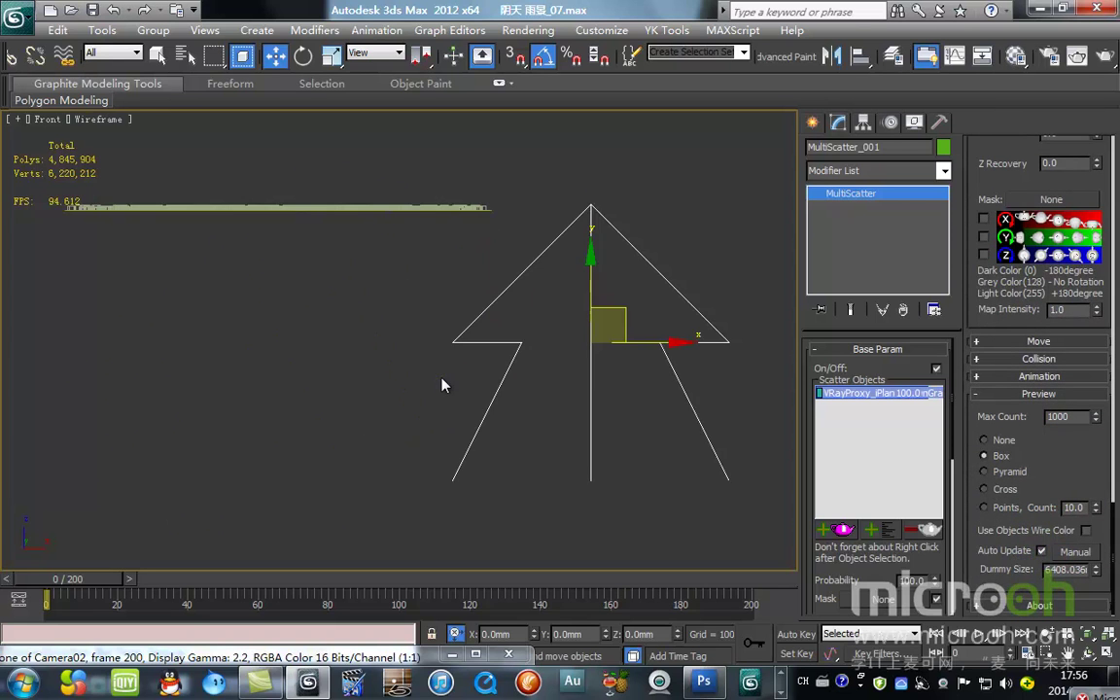
key(c)
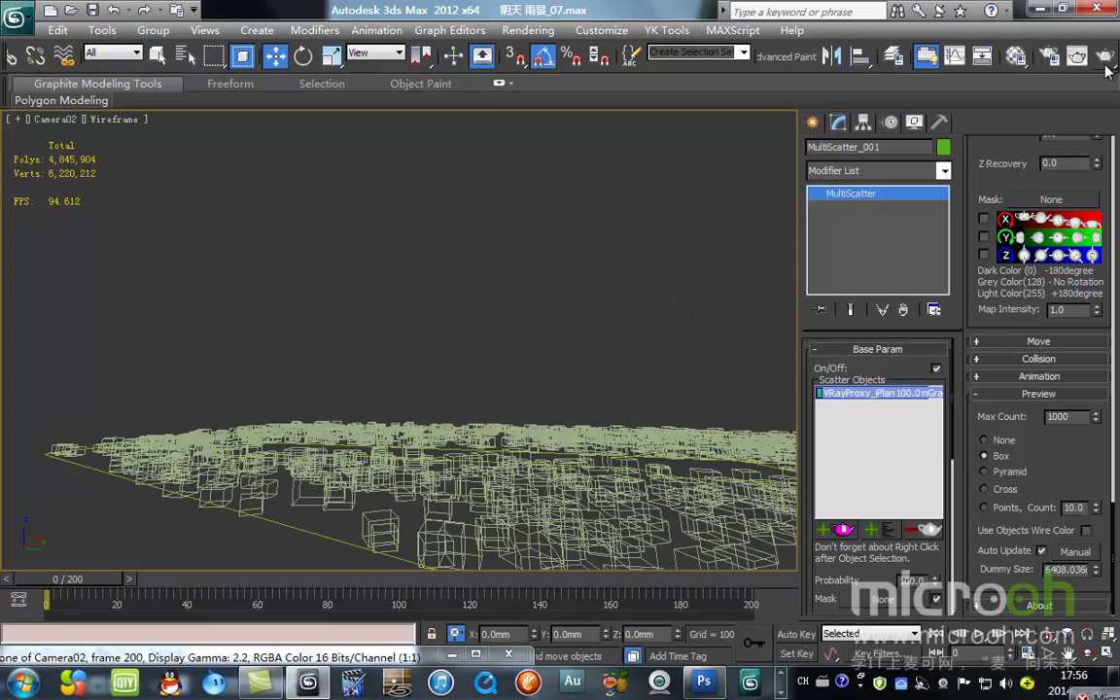
click(1077, 55)
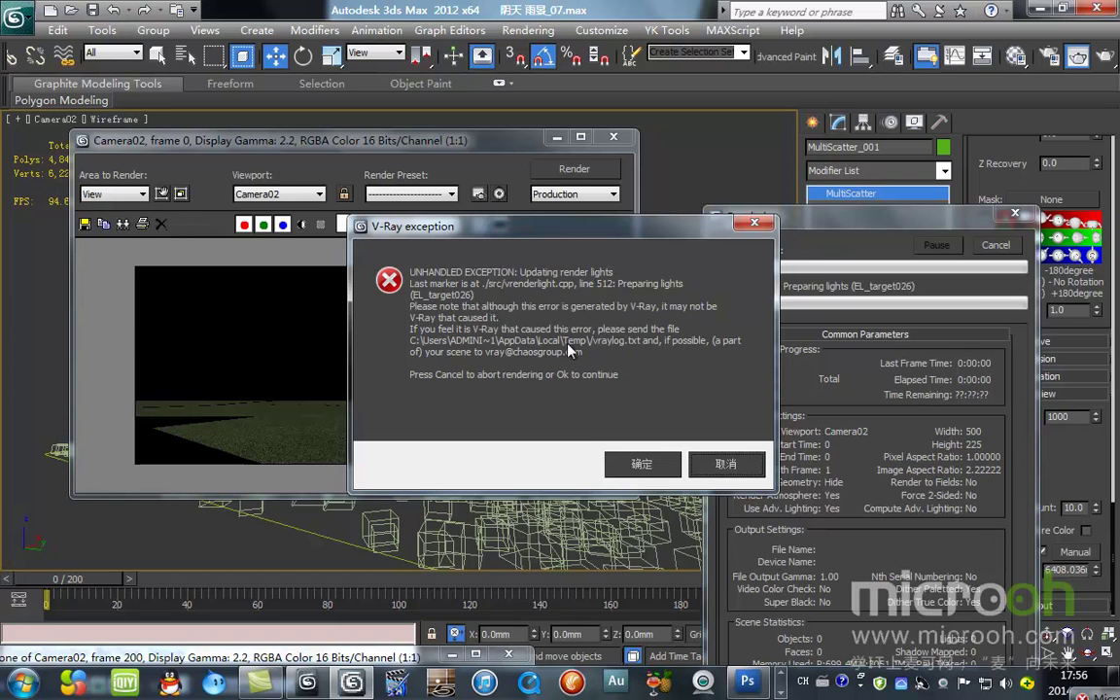
key(Return)
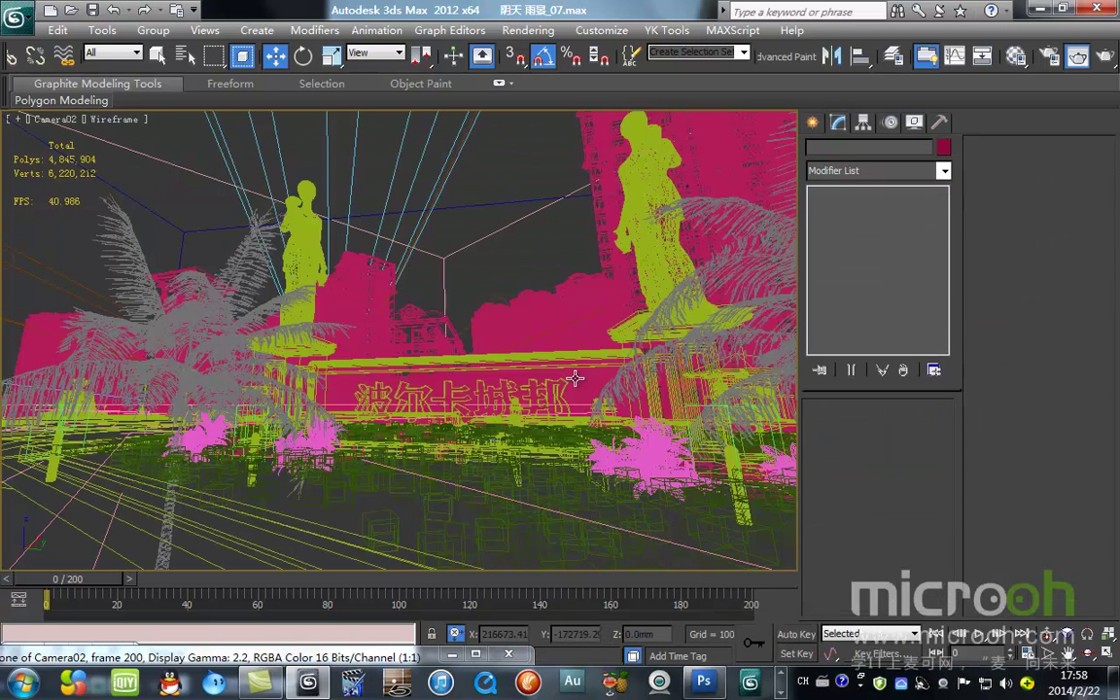
Check the shadow type set on the outermost upper spotlight in the front view, leaving it on VRayShadow.
key(f)
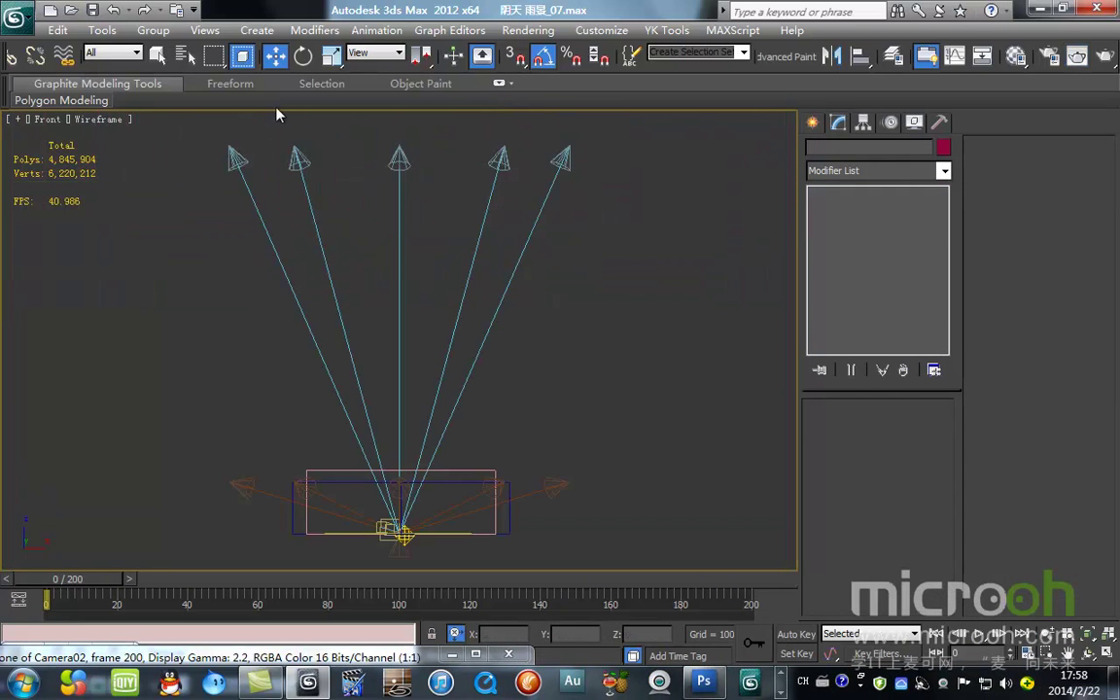
click(233, 155)
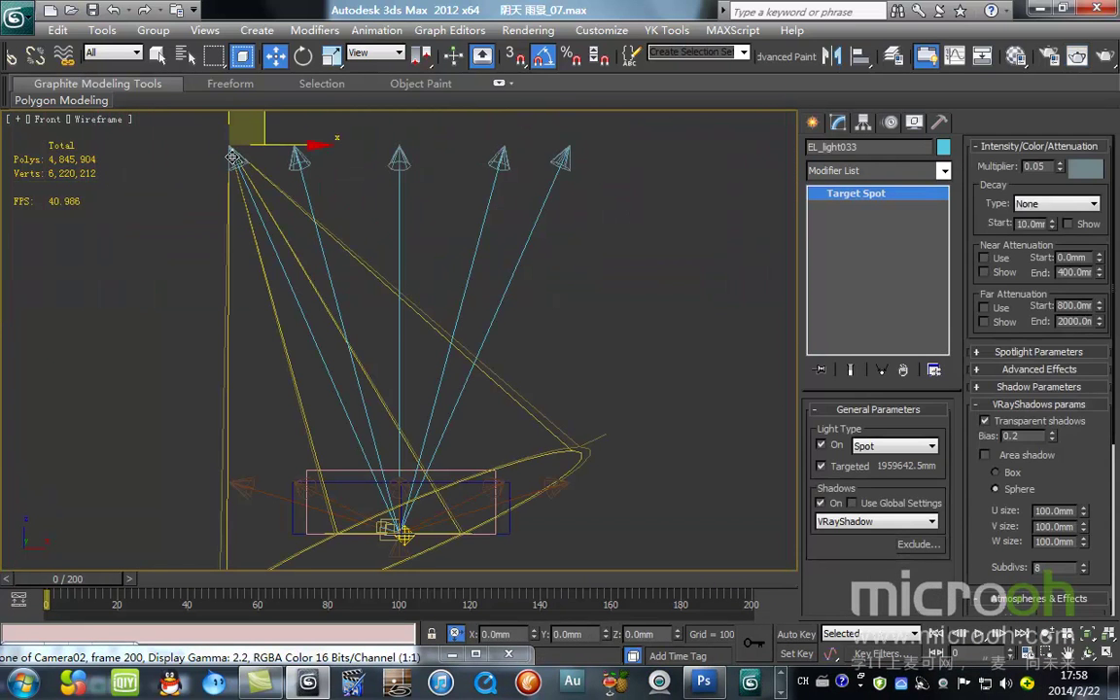
click(903, 522)
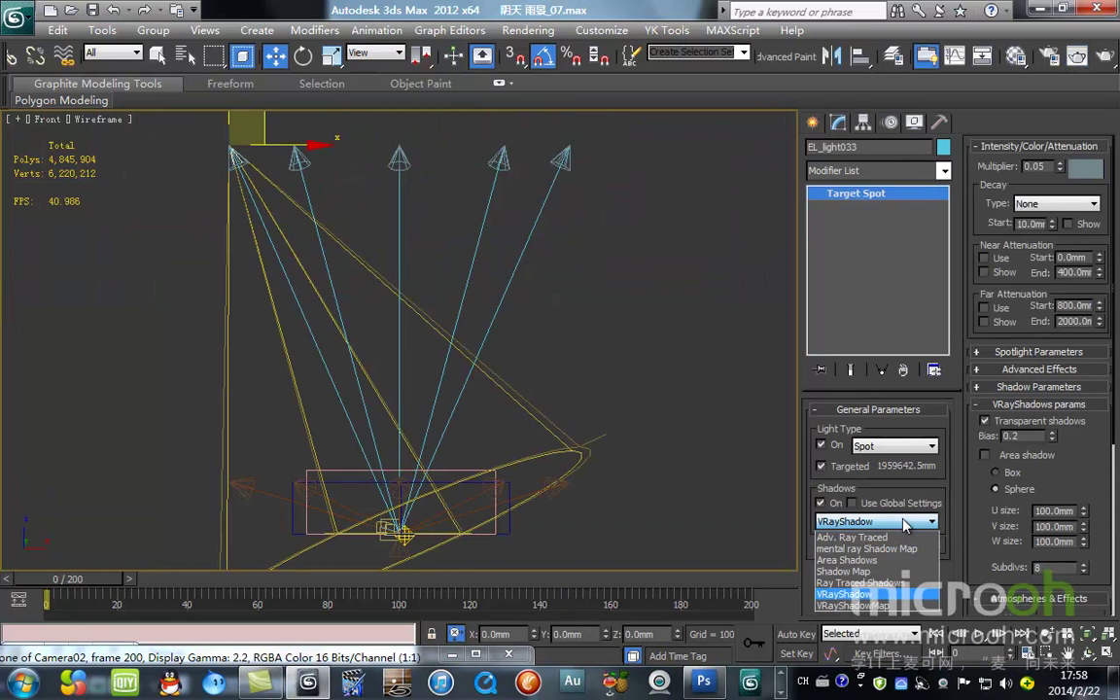
click(843, 570)
click(875, 523)
click(879, 606)
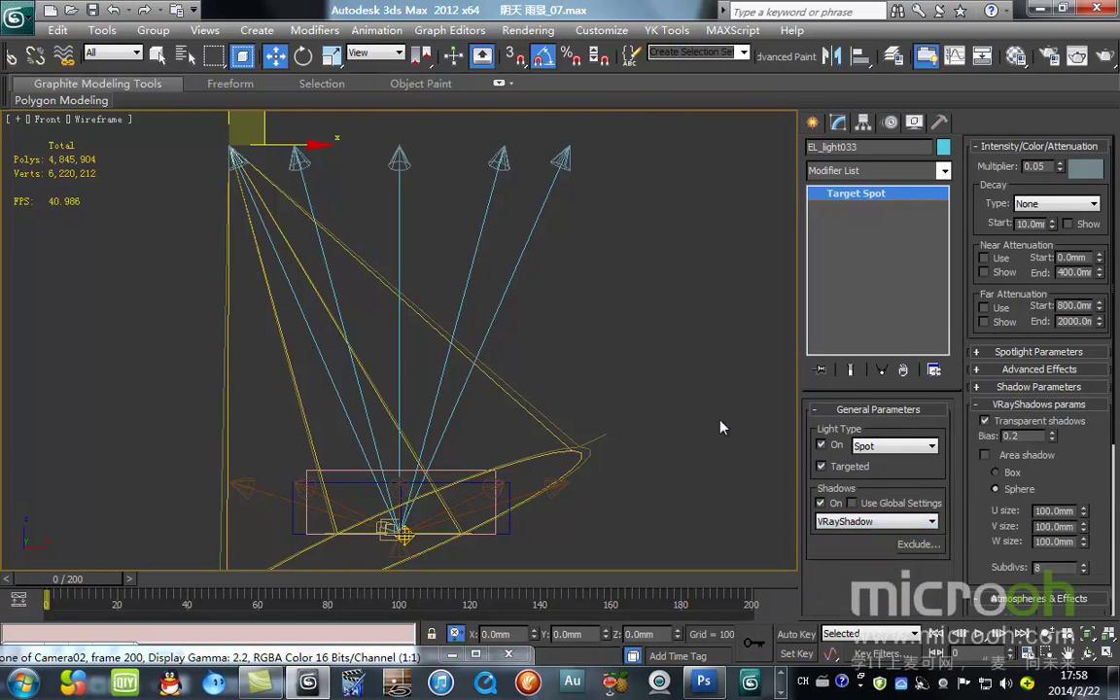
click(639, 366)
Check the shadow type of the outer low-level spotlight, leaving it on VRayShadow, and deselect the light.
click(563, 490)
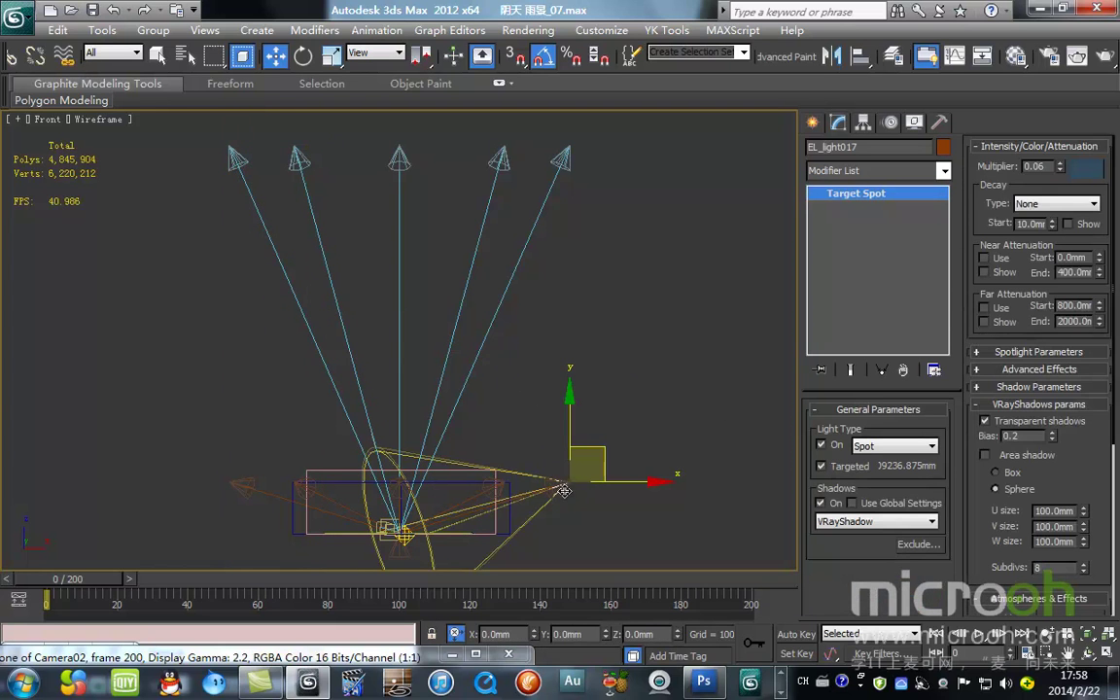
click(880, 522)
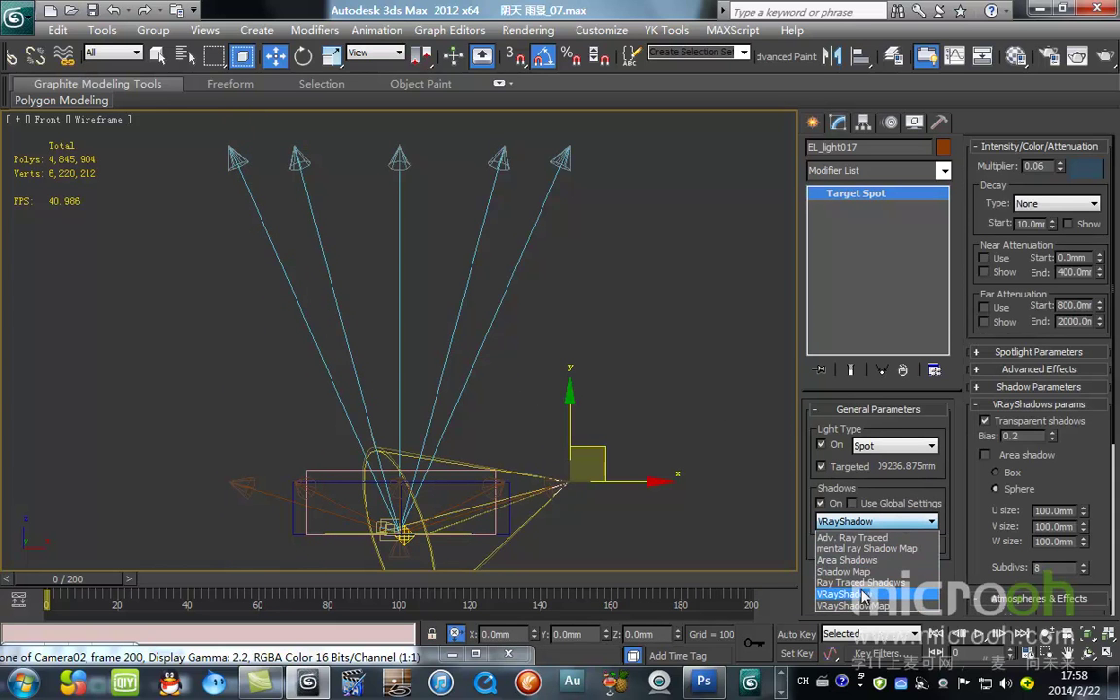
click(861, 594)
click(656, 289)
Return to the Camera02 view and show the last render in the rendered frame window.
middle_drag(533, 395, 601, 220)
scroll(598, 256, up, 2)
key(c)
click(528, 30)
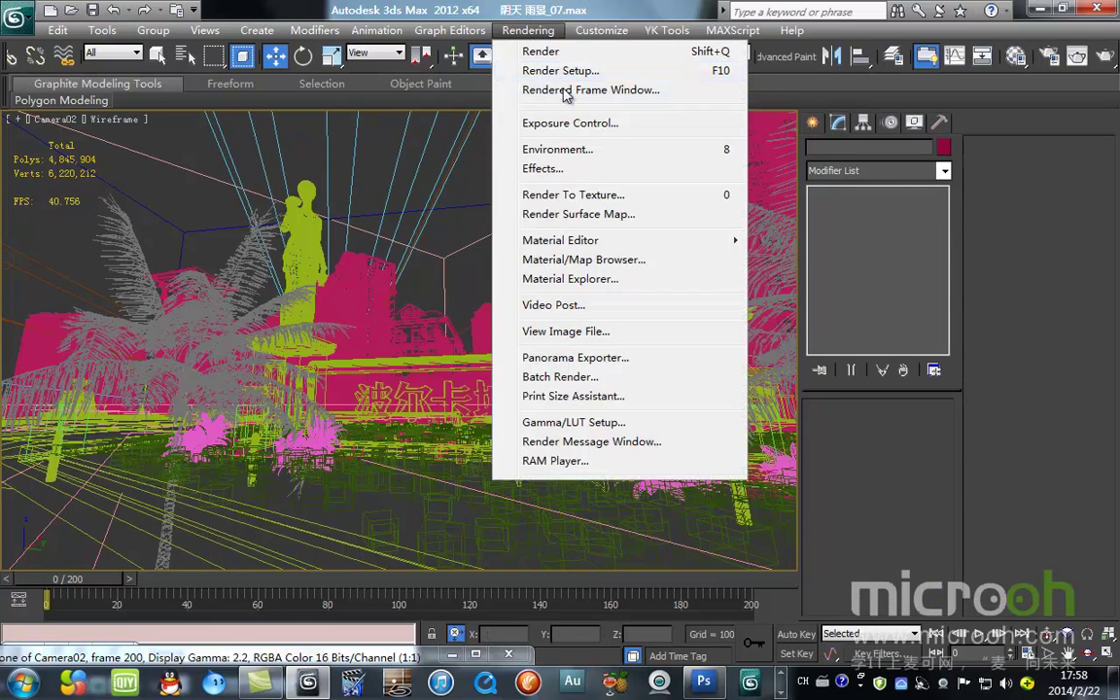
click(593, 87)
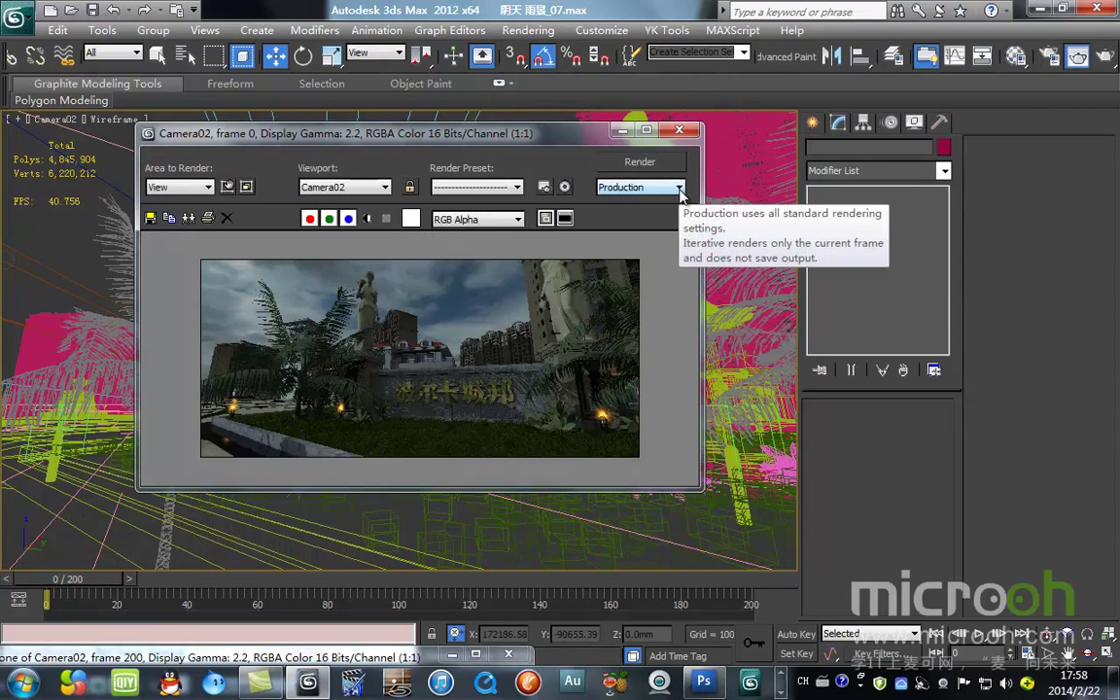
click(366, 218)
click(366, 218)
Examine the last Camera02 render enlarged in a maximized window, restore the window and minimize it.
double_click(441, 133)
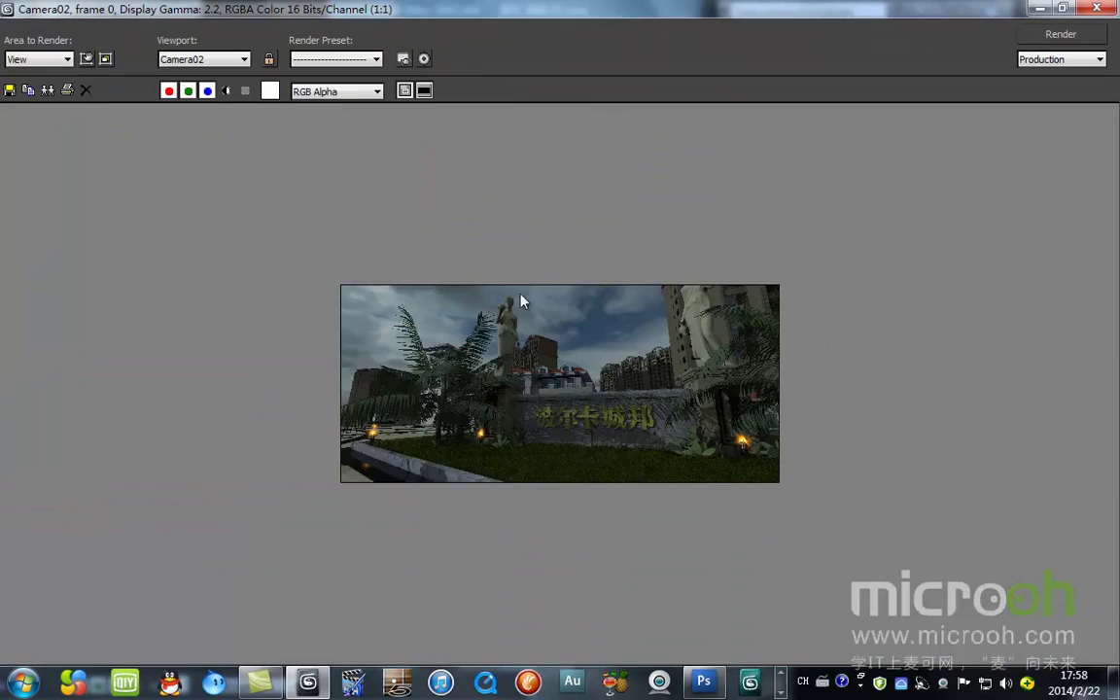
scroll(571, 370, up, 2)
scroll(573, 375, down, 1)
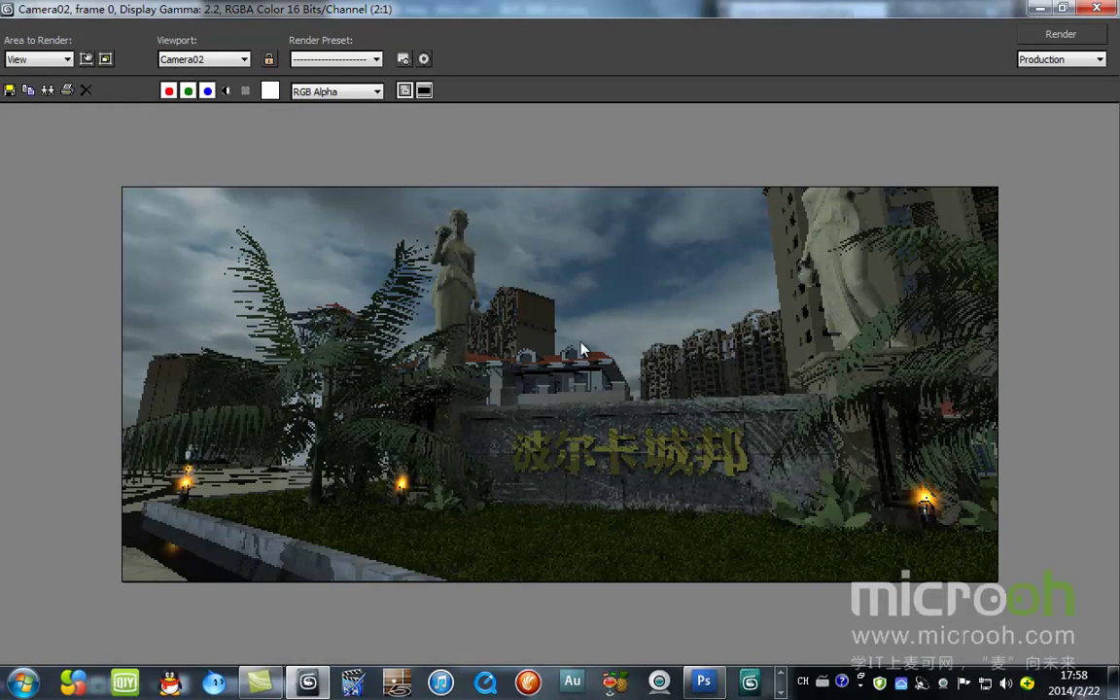
double_click(586, 8)
scroll(582, 358, down, 3)
scroll(593, 365, up, 2)
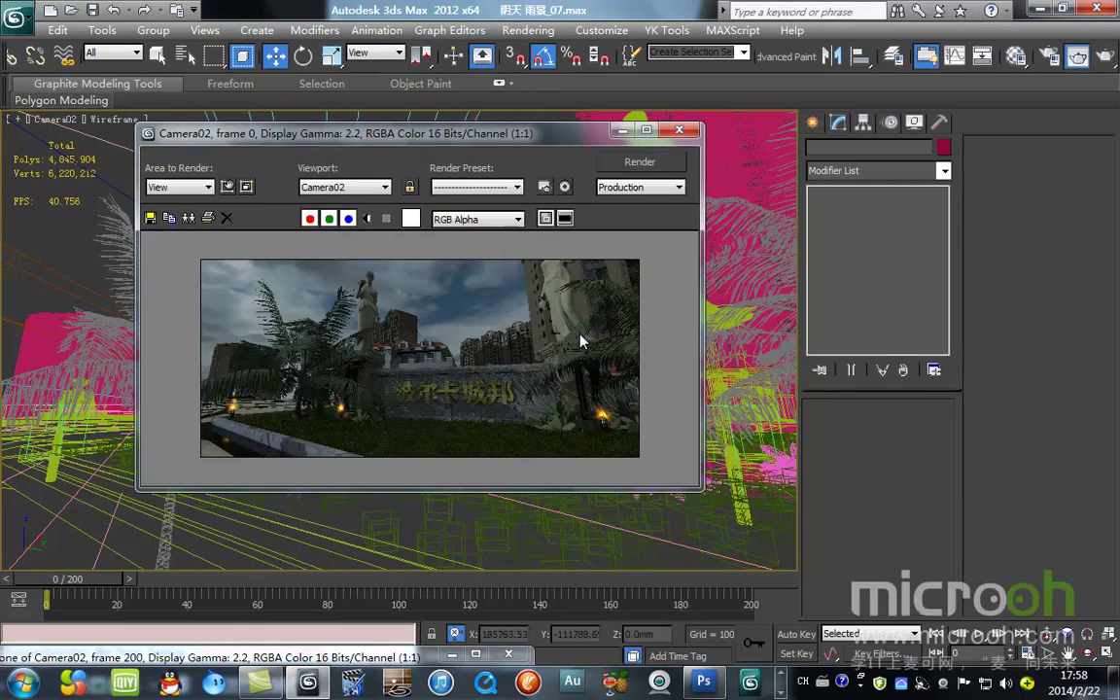
click(623, 130)
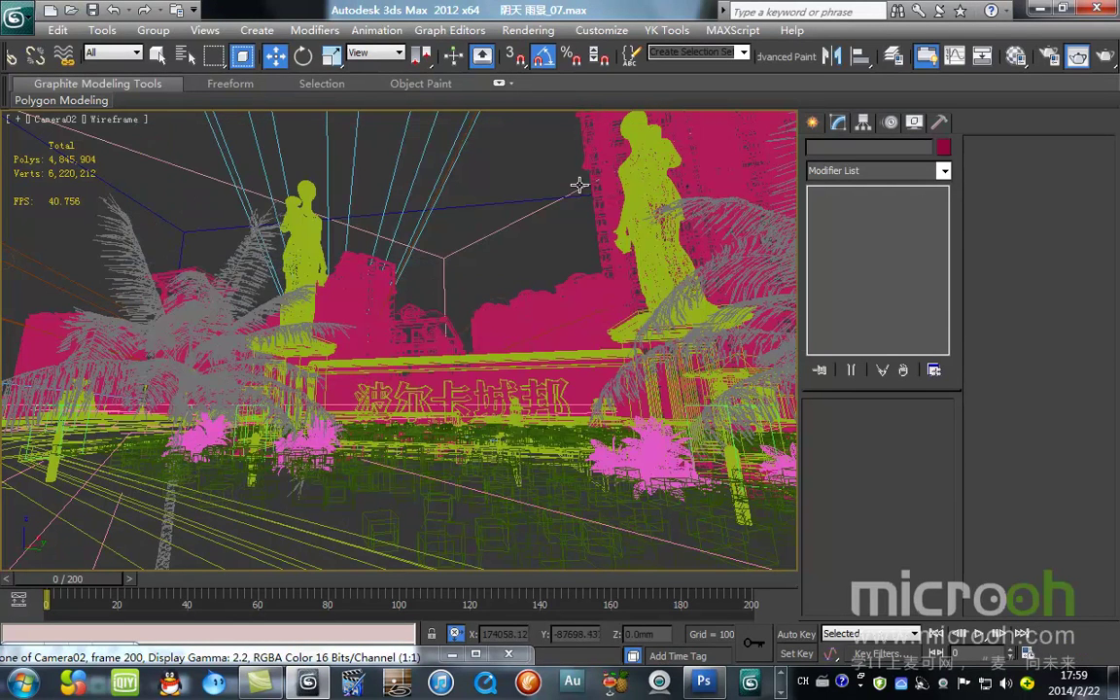
Switch to the top view with Realistic shading and frame the entrance plaza with its grass-covered lawn.
key(t)
scroll(401, 339, up, 5)
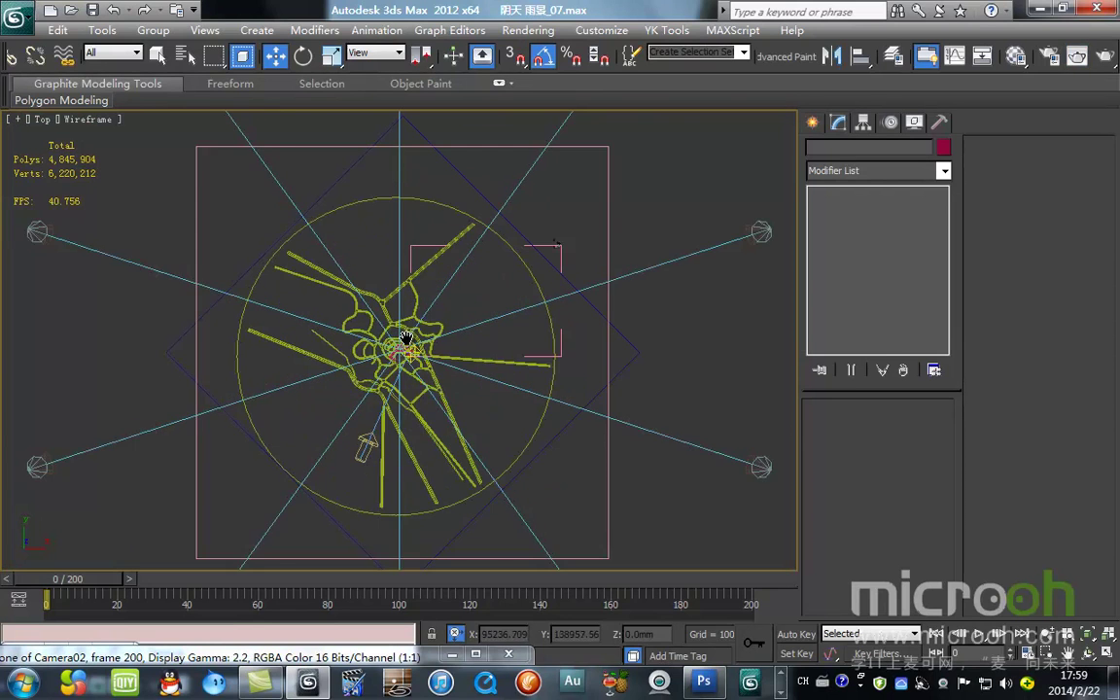
scroll(406, 337, up, 3)
key(F3)
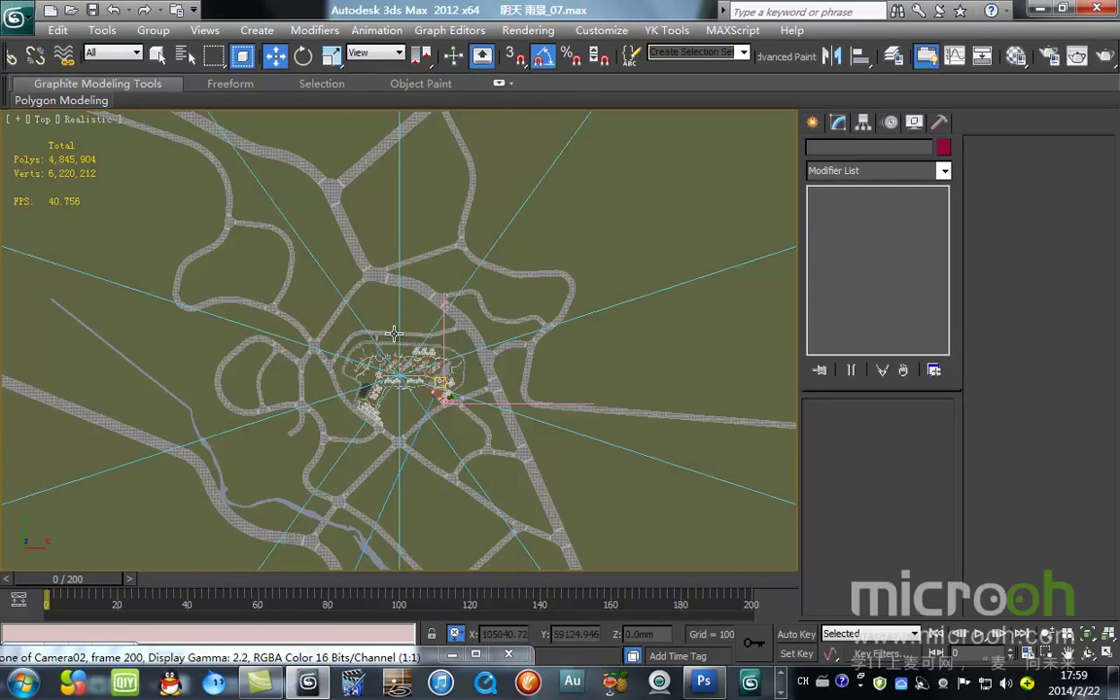
click(158, 55)
scroll(515, 433, up, 4)
middle_drag(522, 442, 467, 409)
scroll(467, 409, up, 5)
middle_drag(528, 473, 437, 107)
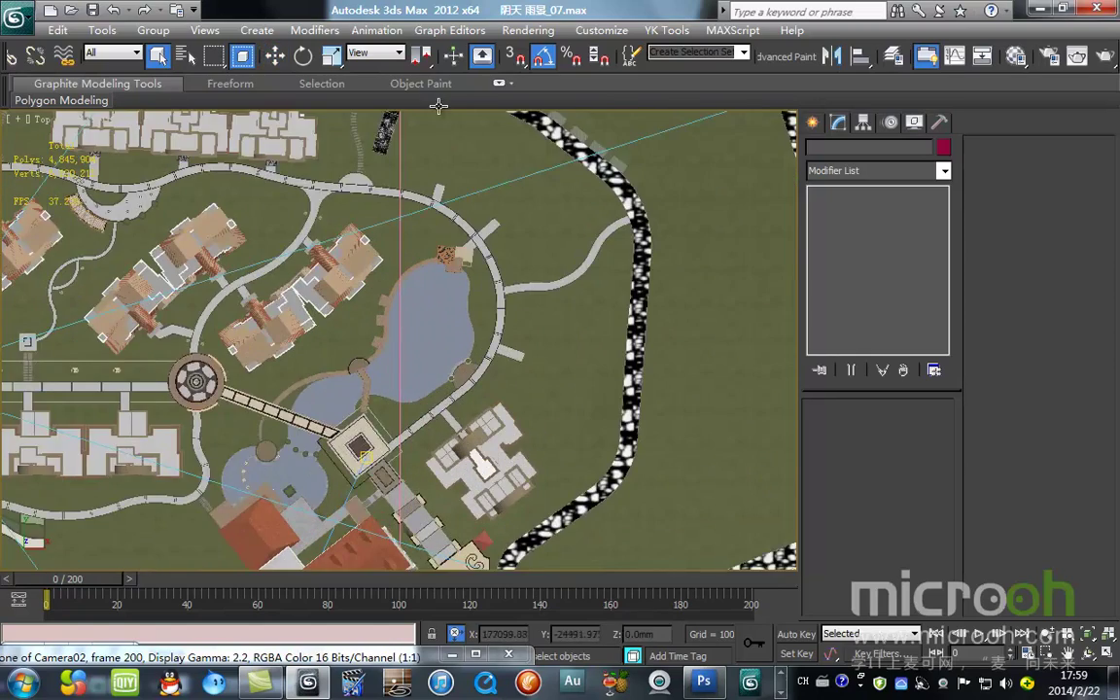
scroll(401, 243, up, 8)
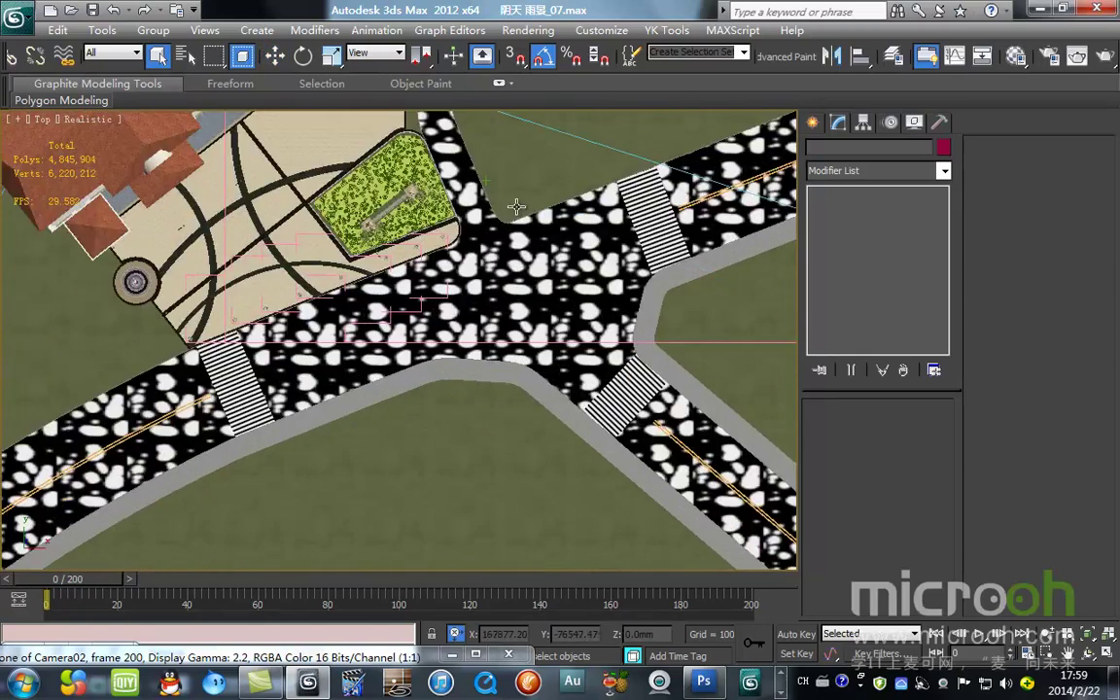
Examine the scattered grass and the plants around the sign wall and statues on the entrance lawn.
scroll(416, 400, up, 2)
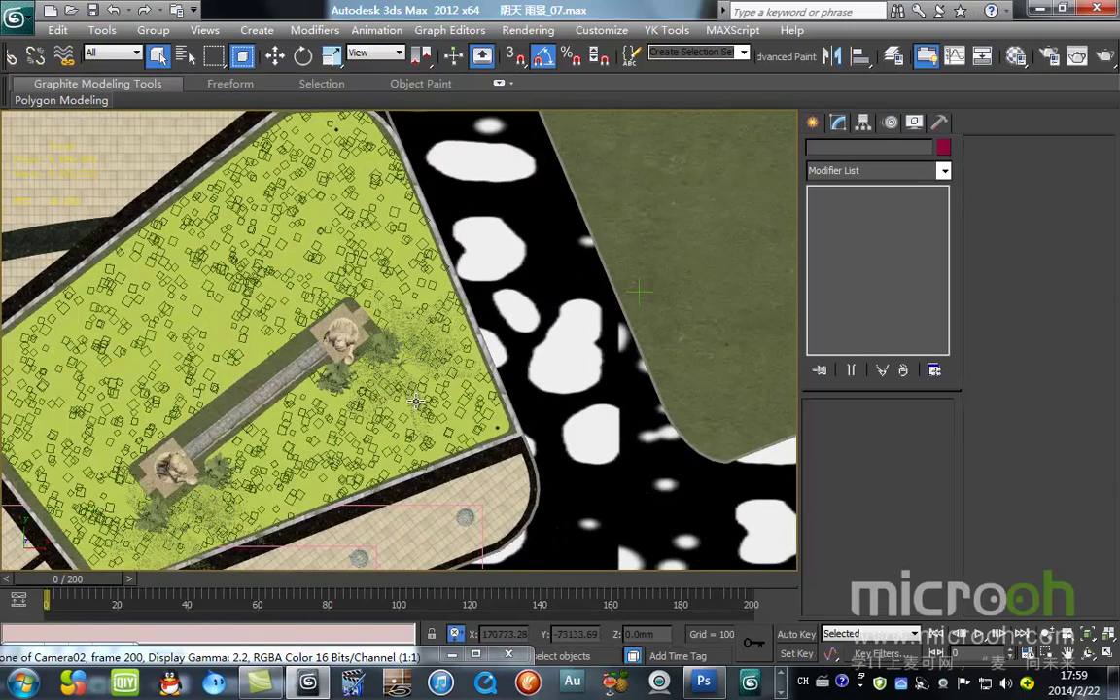
middle_drag(416, 400, 661, 309)
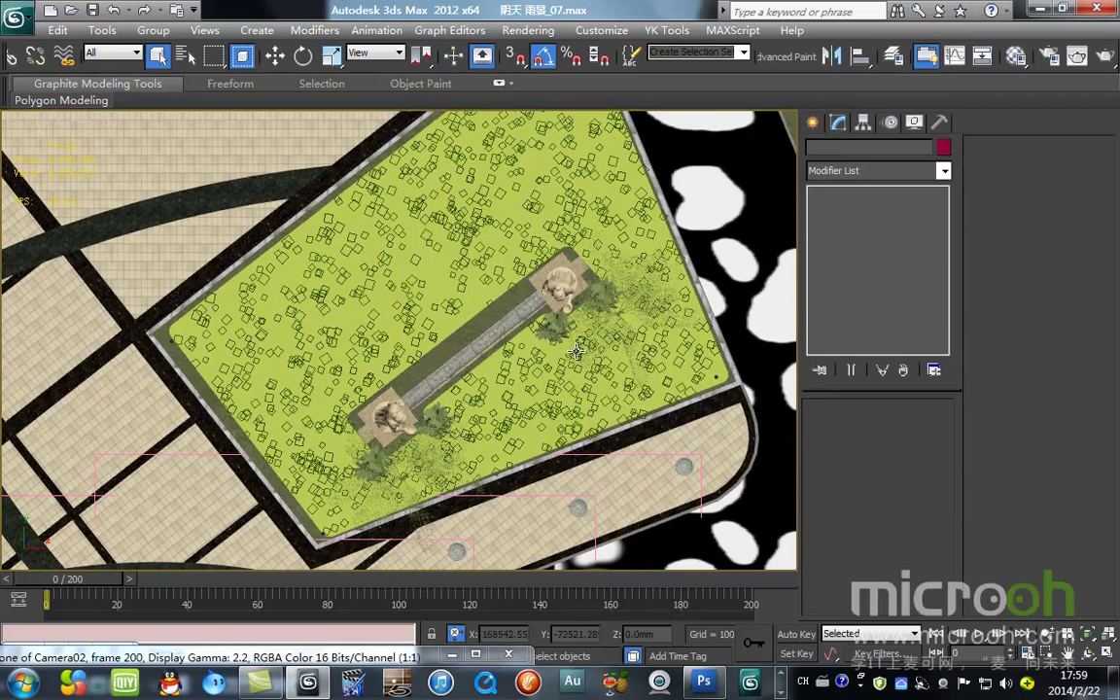
scroll(576, 352, down, 3)
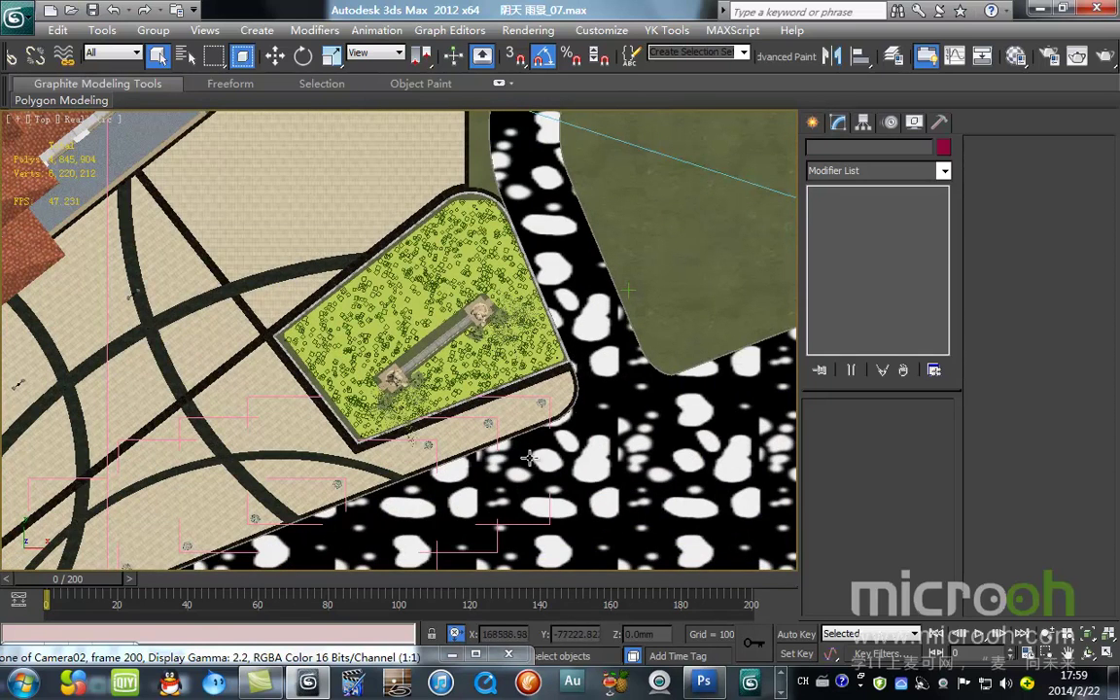
scroll(526, 482, up, 3)
scroll(460, 420, down, 2)
scroll(458, 416, down, 2)
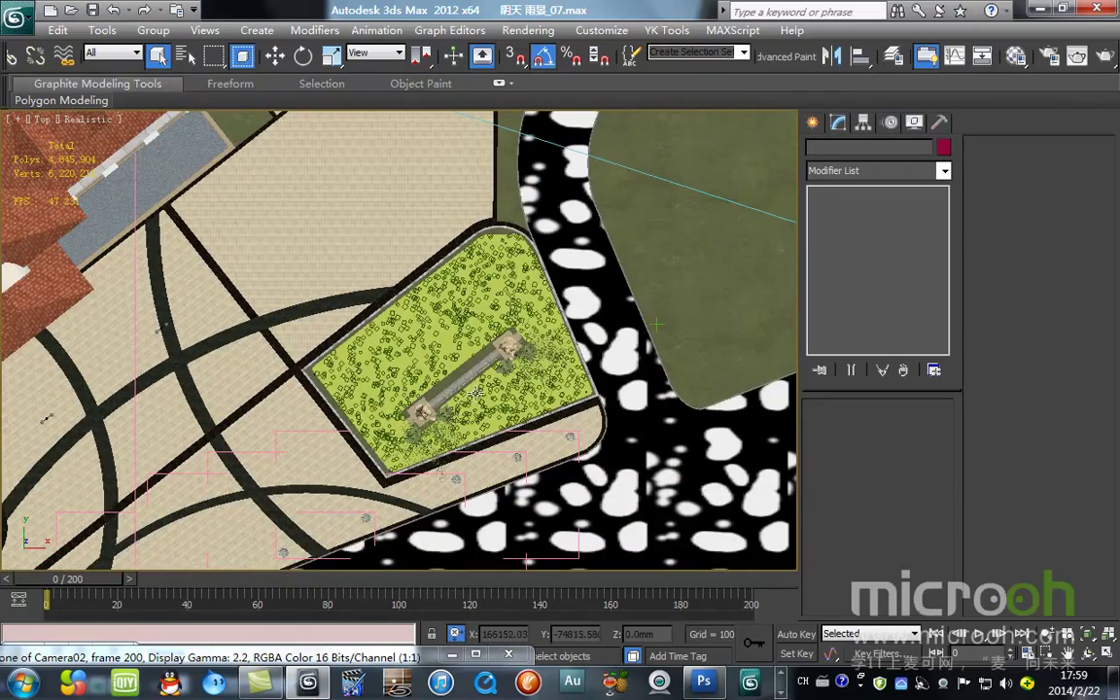
alt+middle_drag(473, 398, 497, 365)
scroll(515, 347, up, 10)
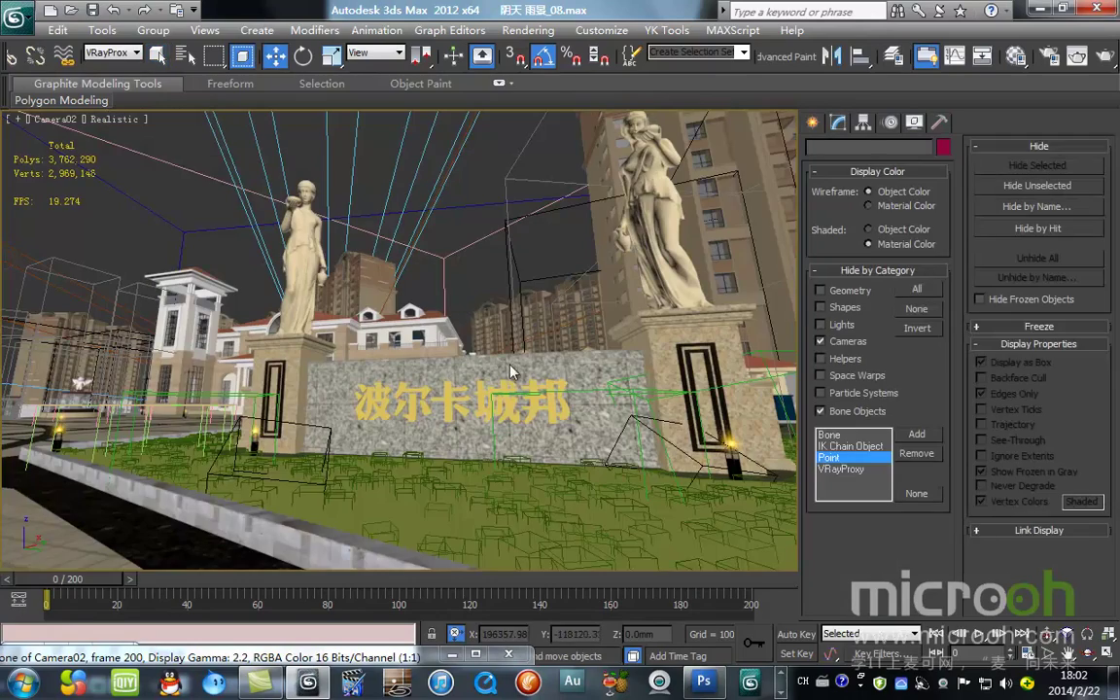
drag(64, 583, 21, 620)
key(w)
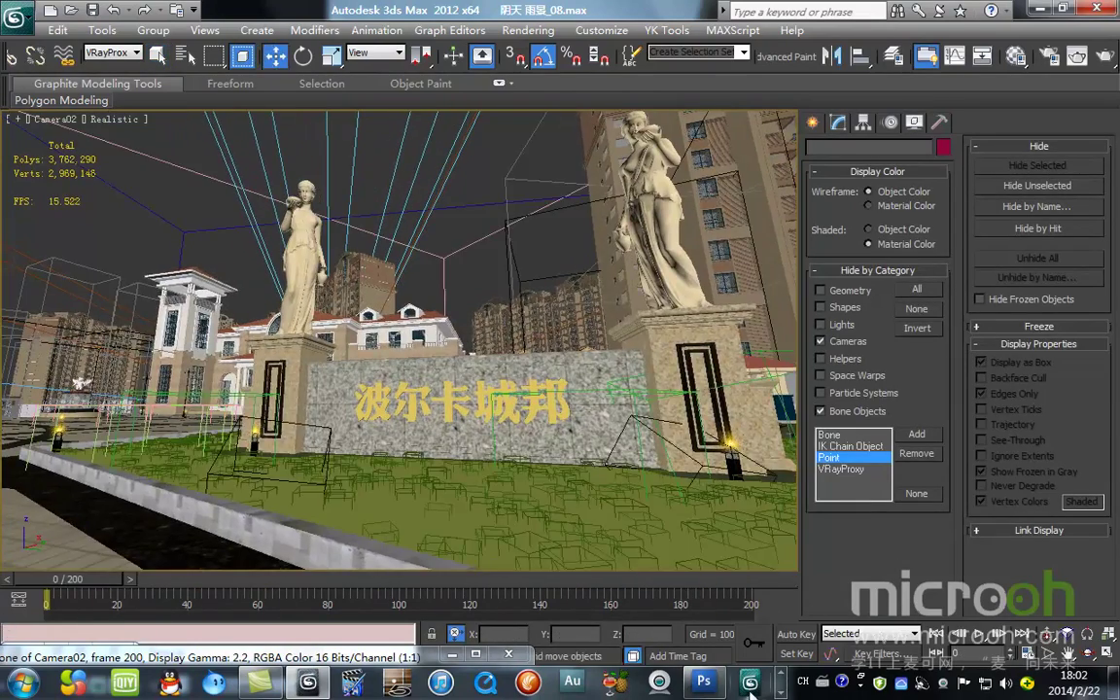
click(779, 692)
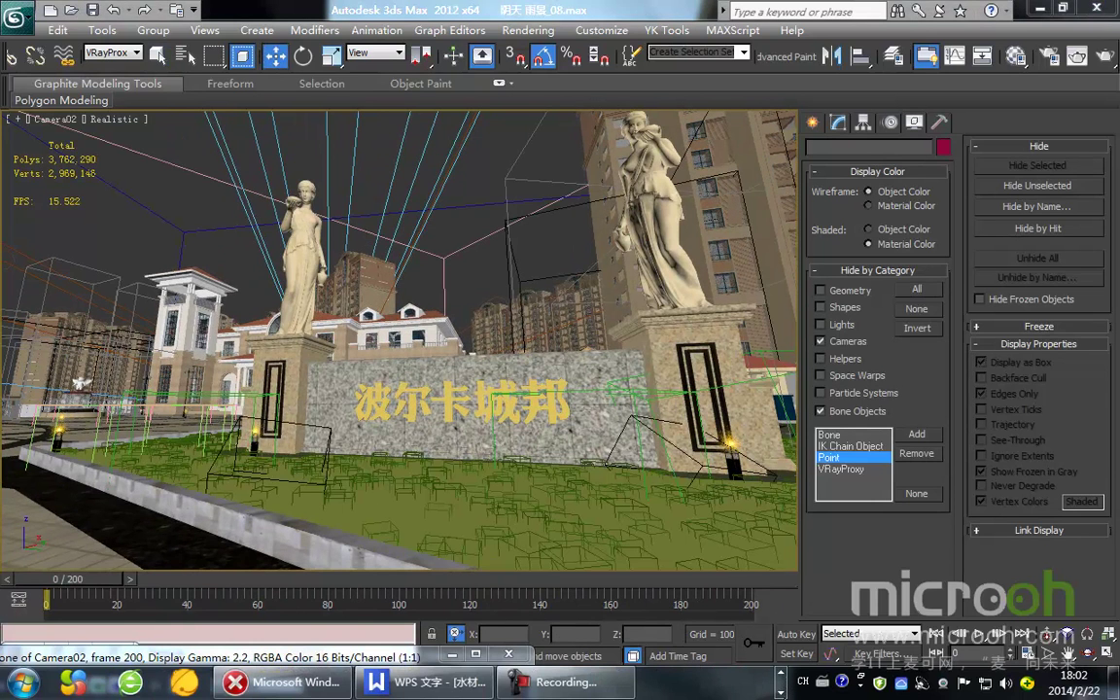
click(781, 675)
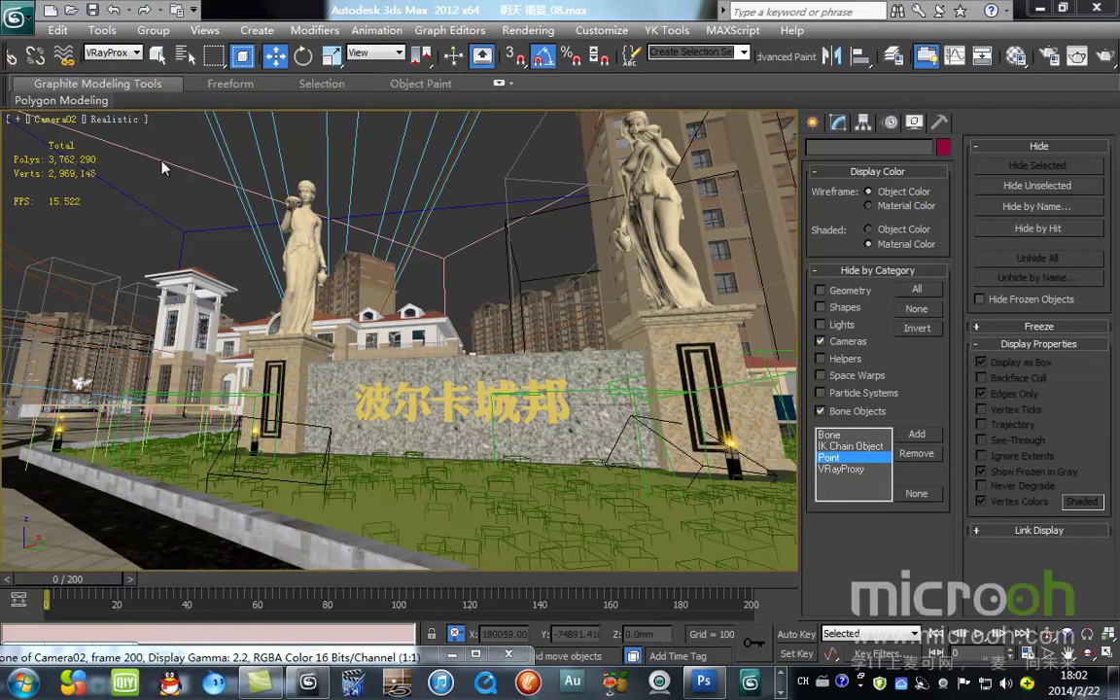
Render frame 0 through Camera02 and close the clone of the earlier render after comparing the two images.
click(158, 62)
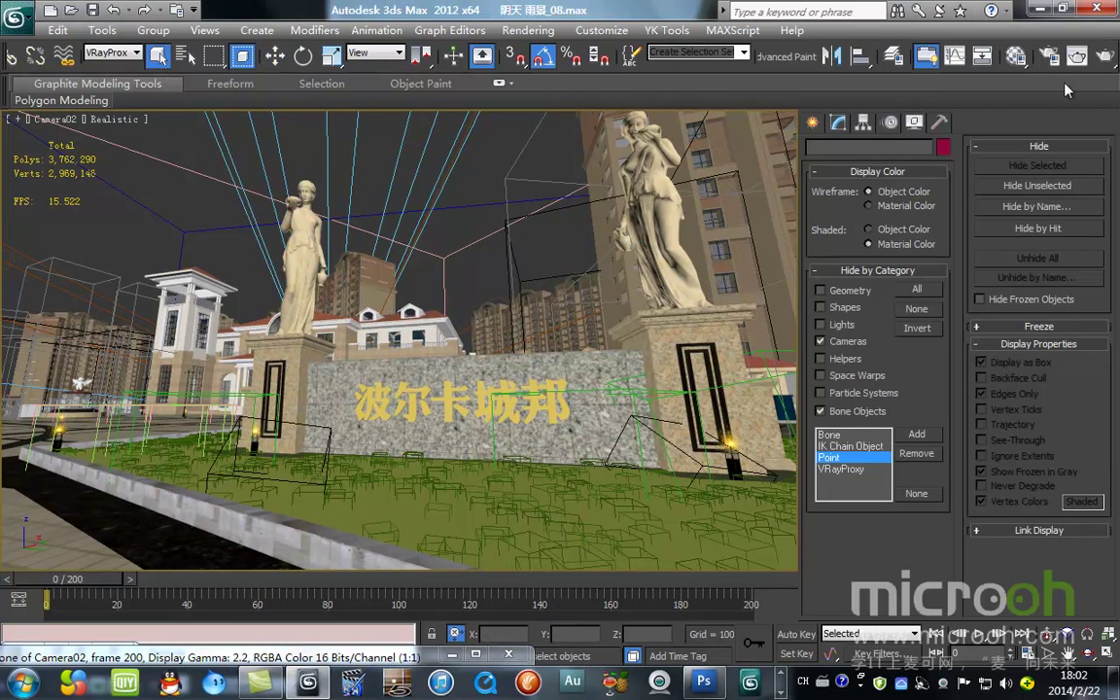
click(1107, 57)
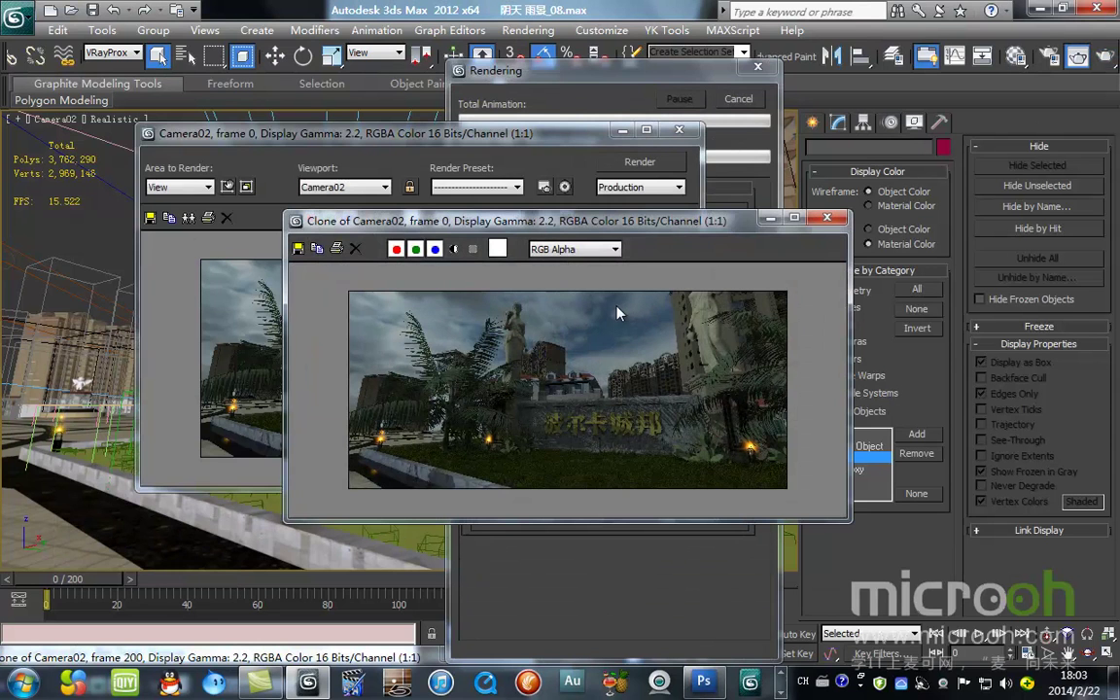
drag(512, 132, 427, 101)
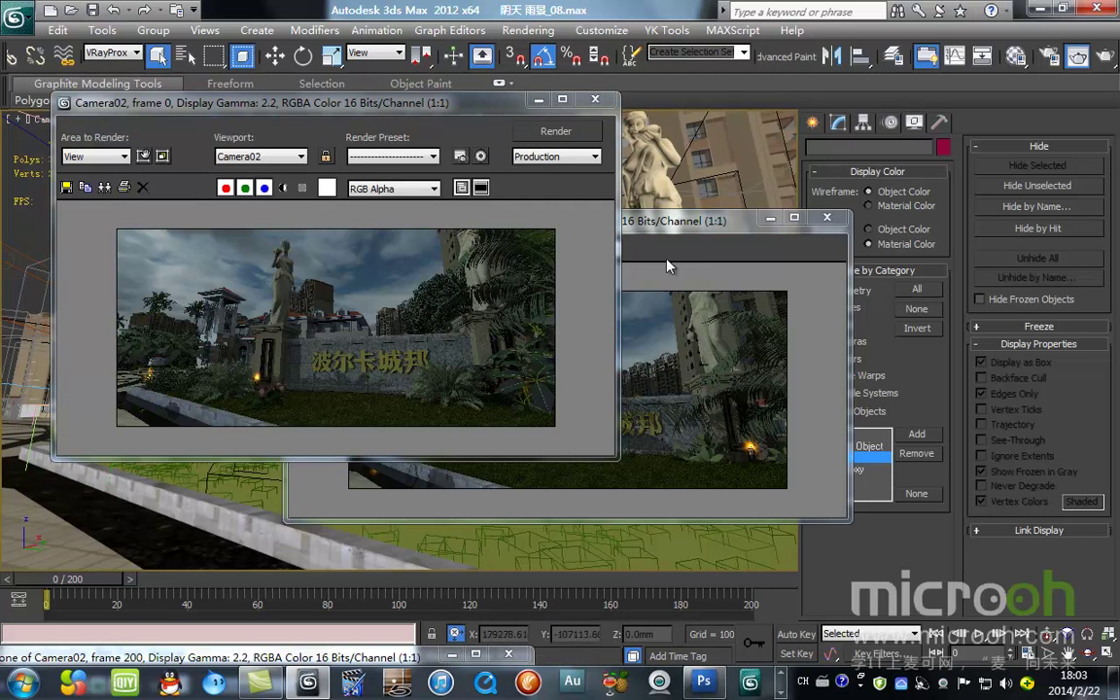
mouse_move(687, 228)
mouse_down()
mouse_move(889, 227)
mouse_move(875, 223)
mouse_move(805, 381)
mouse_move(770, 364)
mouse_move(854, 229)
mouse_move(812, 262)
mouse_move(680, 226)
mouse_up()
click(814, 218)
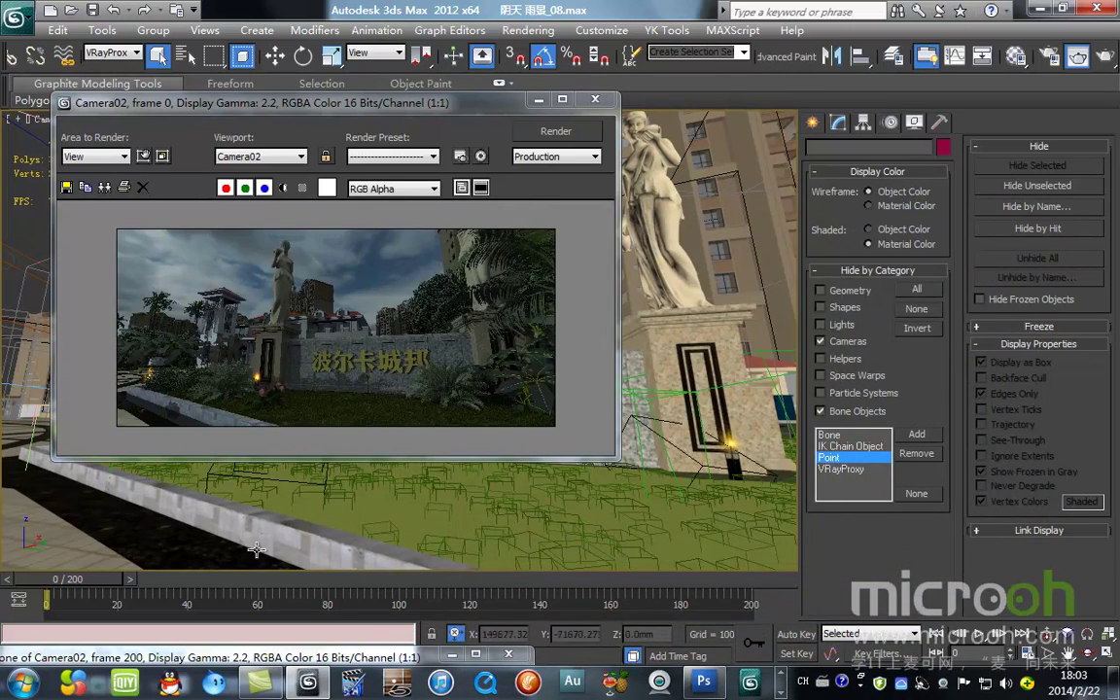
Go to frame 200 and enable Glossy effects in the V-Ray global switches.
drag(80, 581, 848, 594)
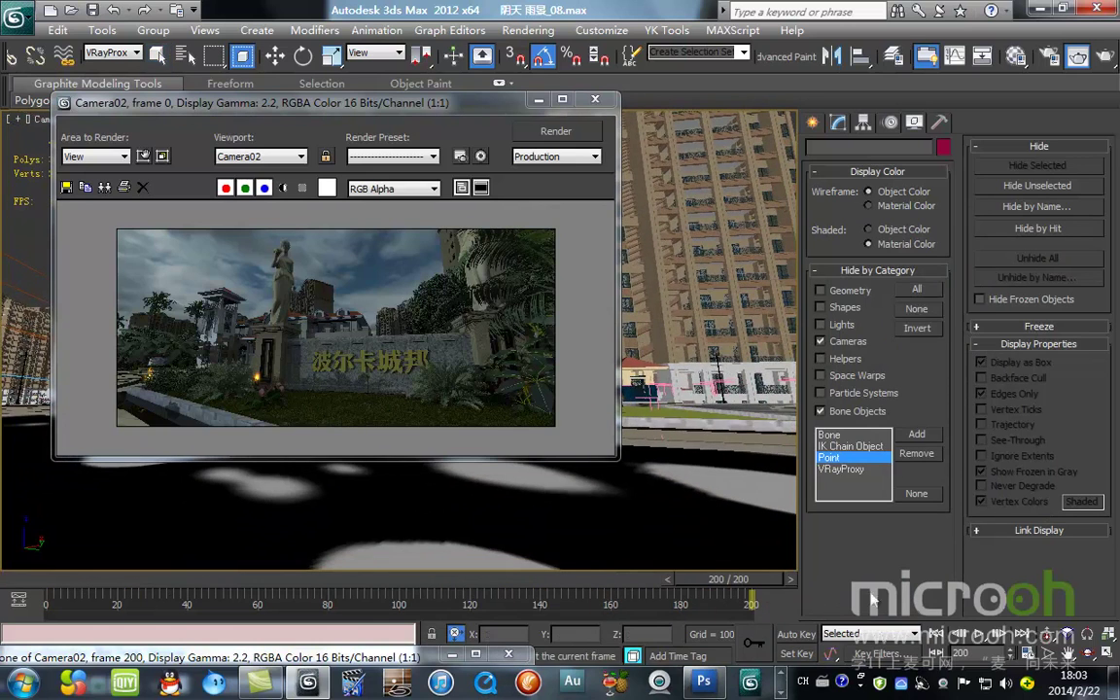
click(528, 30)
click(574, 70)
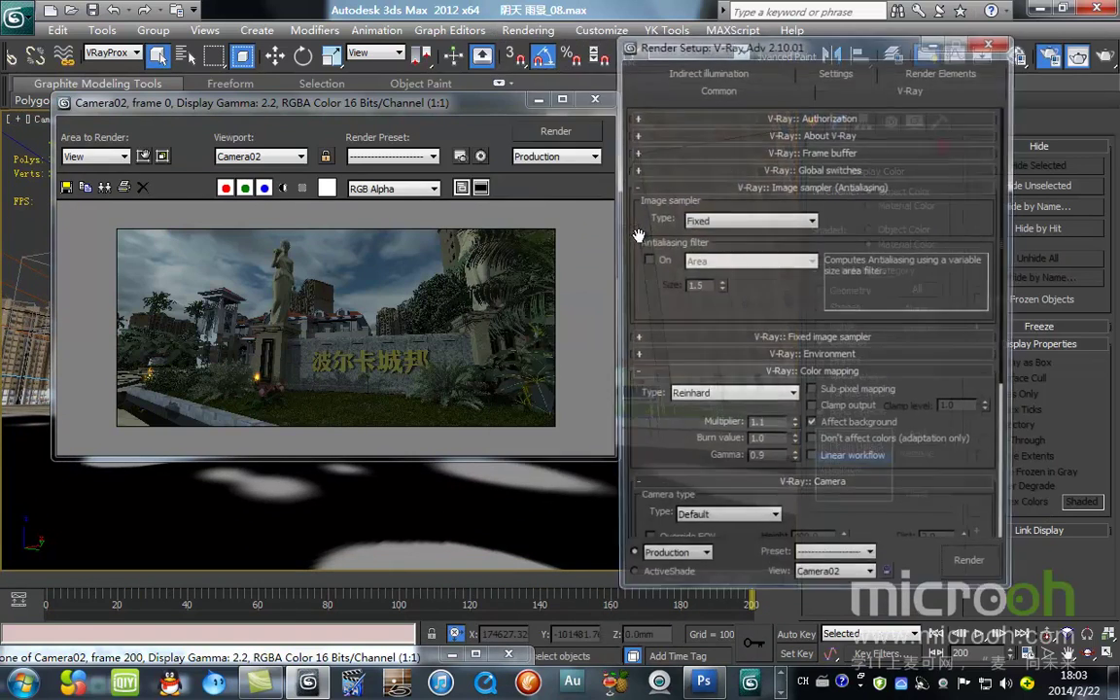
click(770, 168)
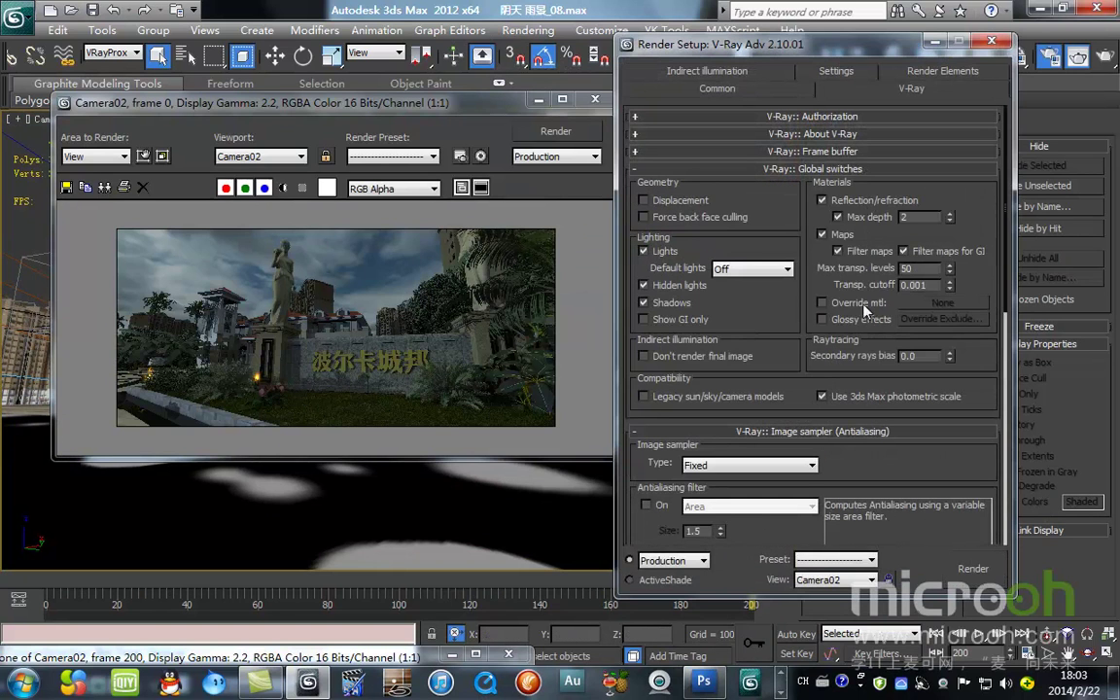
click(844, 320)
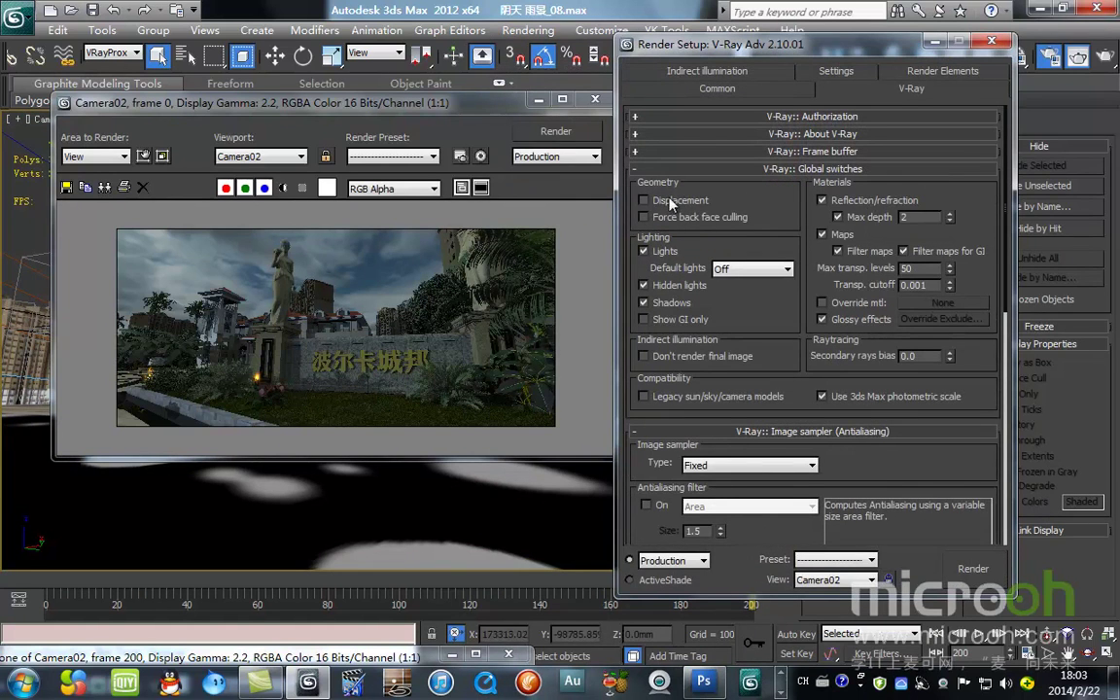
Set the render output width to 1024 and render frame 200 through Camera02.
click(703, 72)
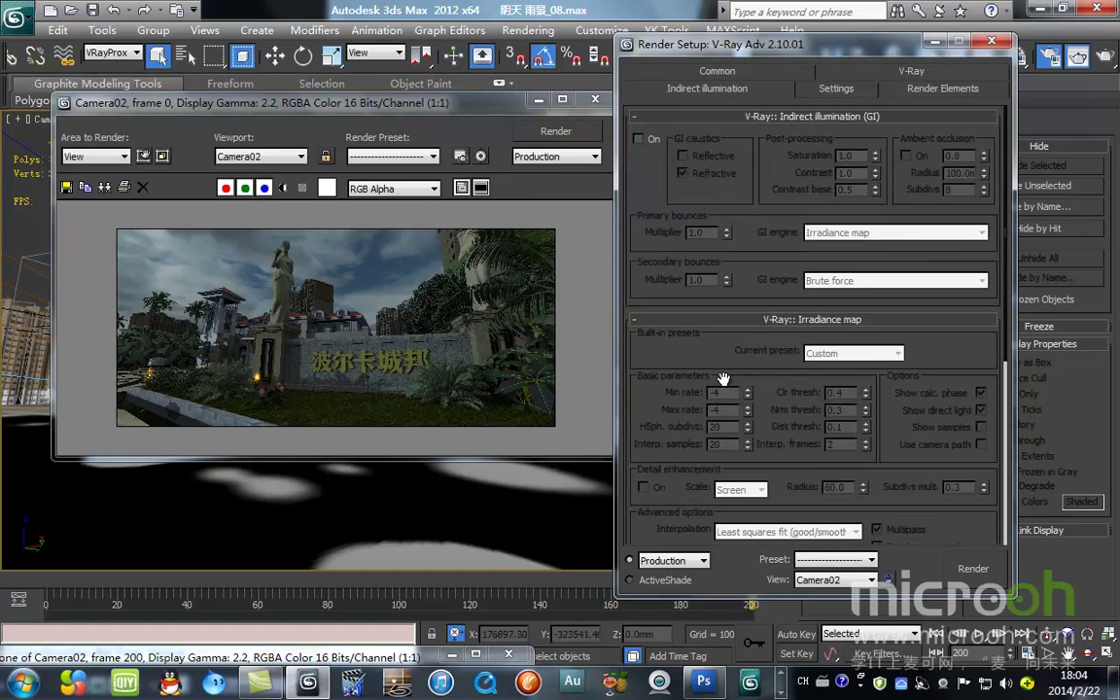
click(716, 71)
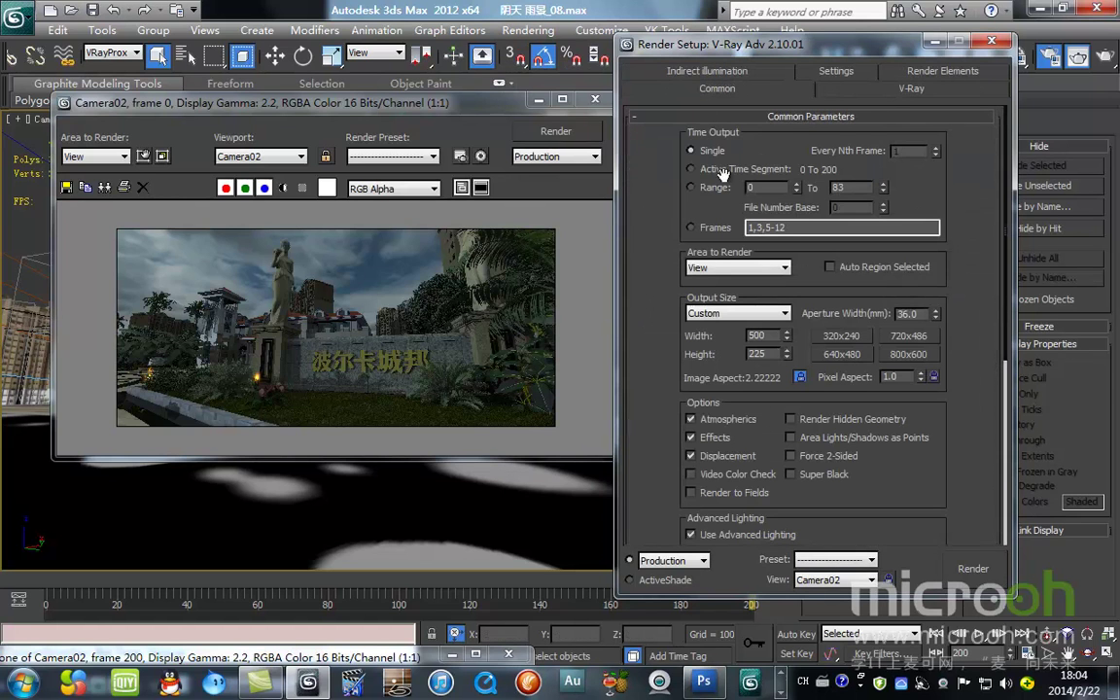
double_click(754, 336)
text(1024)
key(Return)
click(989, 572)
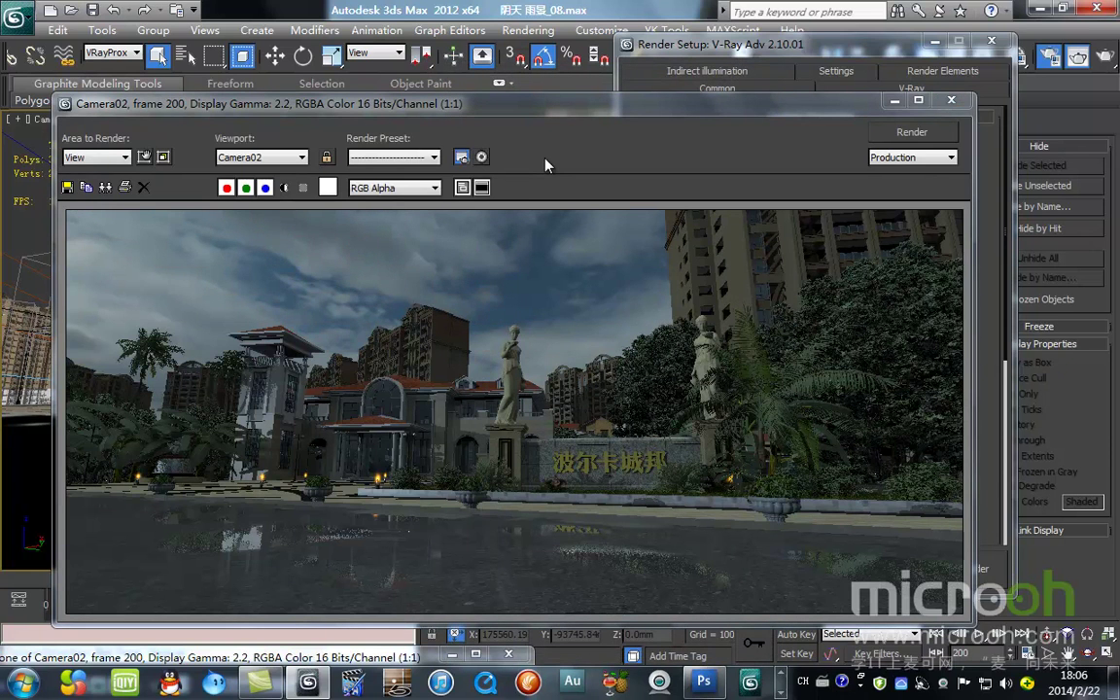
Examine the frame 200 render of Camera02, toggling its alpha channel and enlarging the render window to full screen.
drag(506, 104, 498, 44)
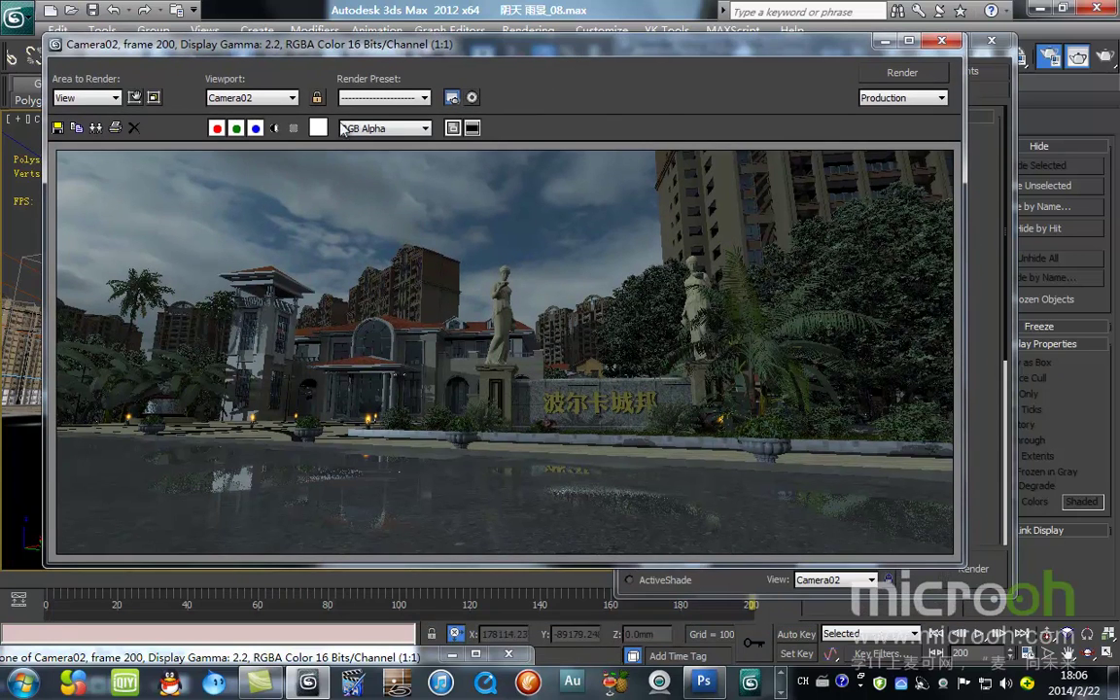
click(277, 130)
click(277, 130)
double_click(570, 44)
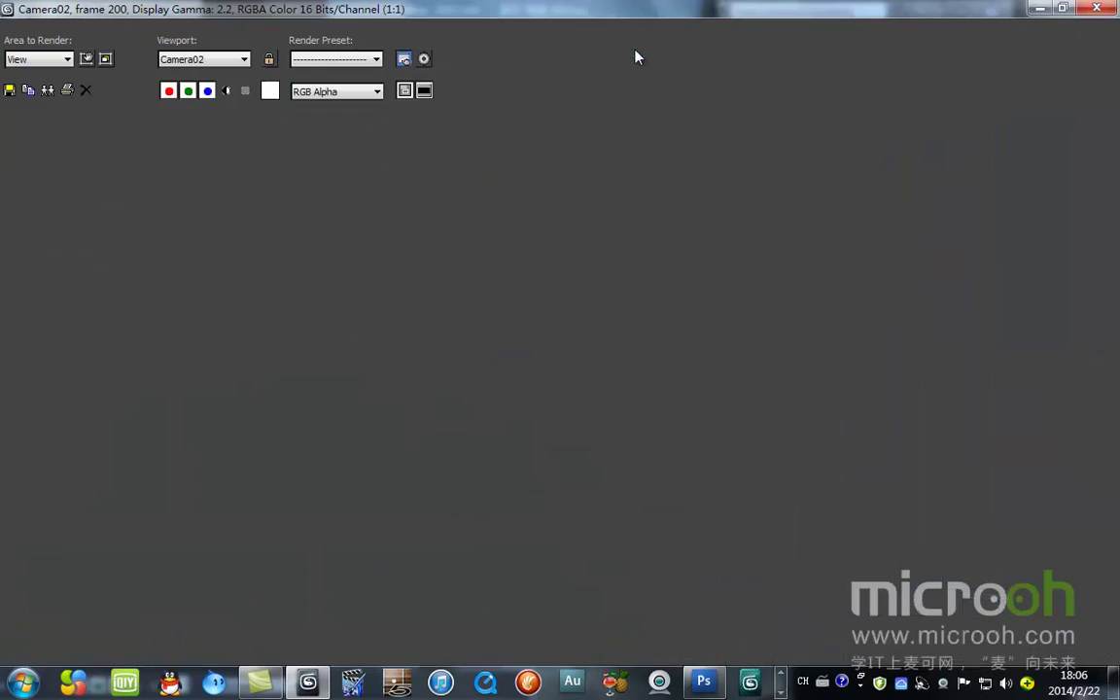
scroll(573, 397, up, 2)
scroll(573, 397, down, 2)
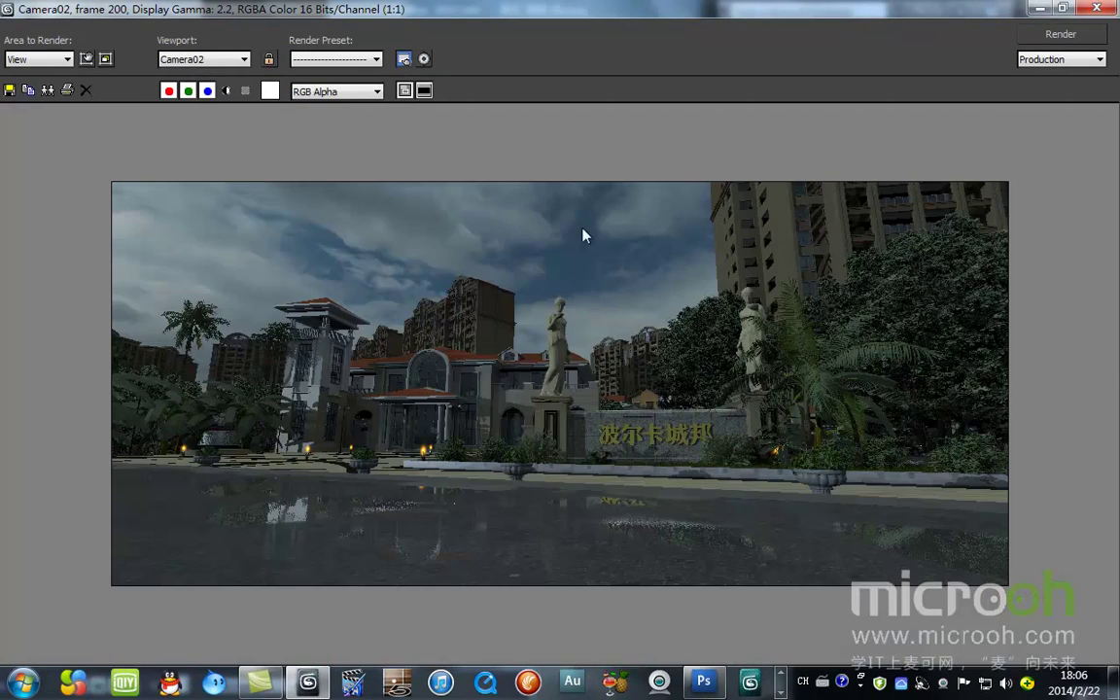
double_click(464, 7)
drag(546, 45, 577, 26)
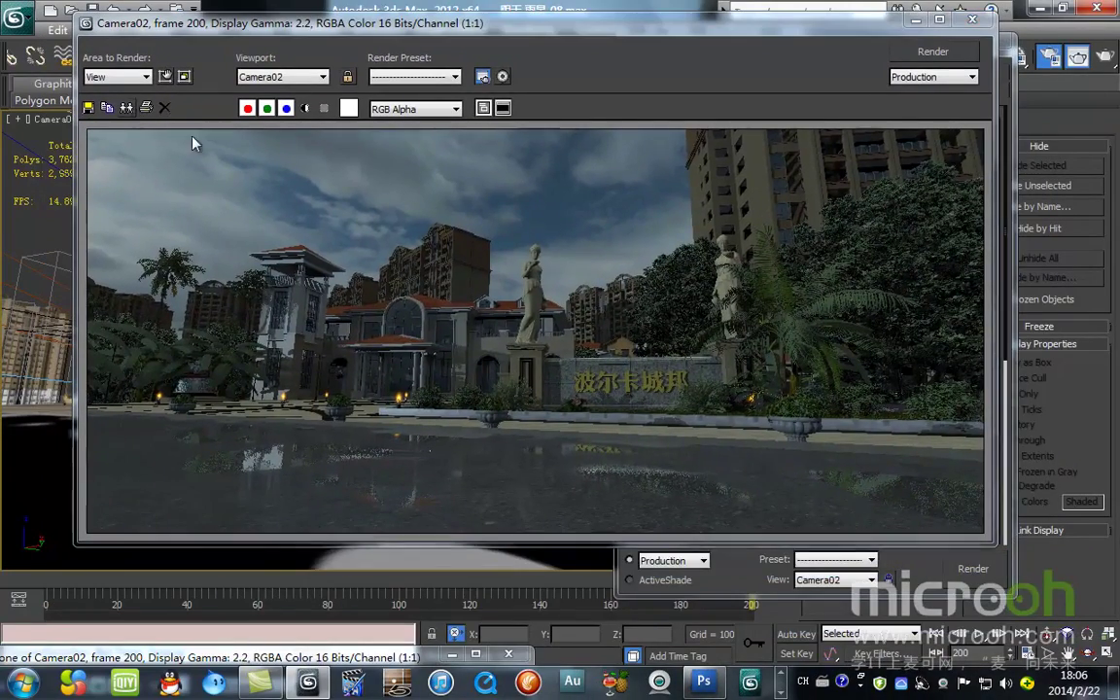
Clone the frame 200 render window and close the original render.
click(127, 108)
drag(530, 164, 280, 550)
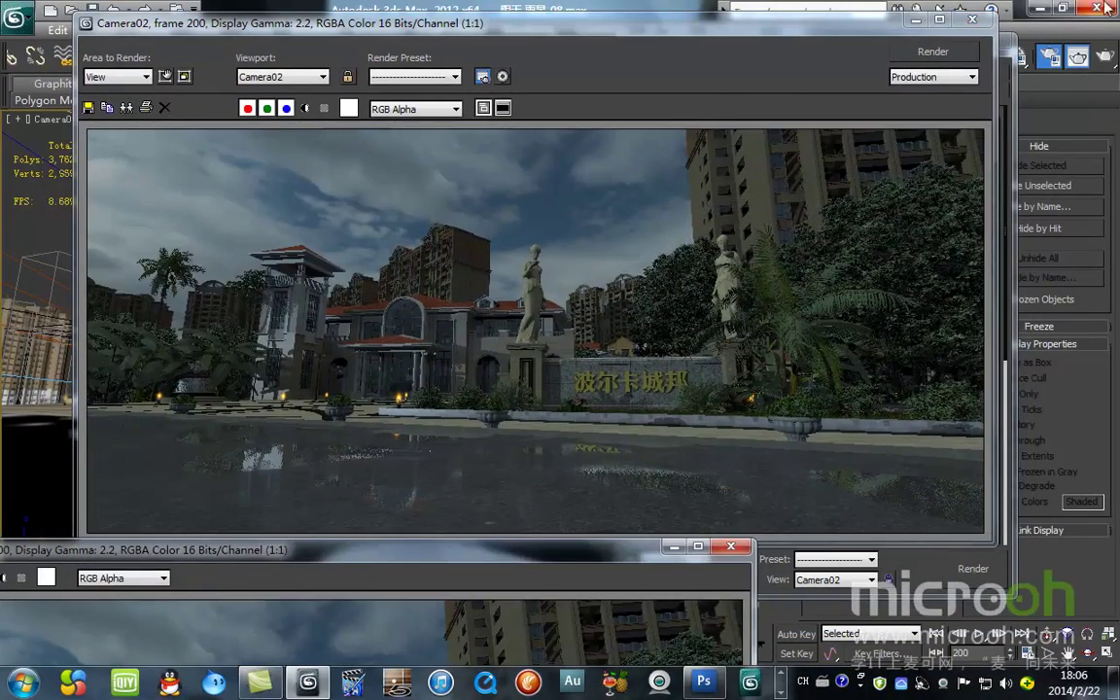
click(974, 19)
Set the render output width to 500 and close the render setup.
click(764, 334)
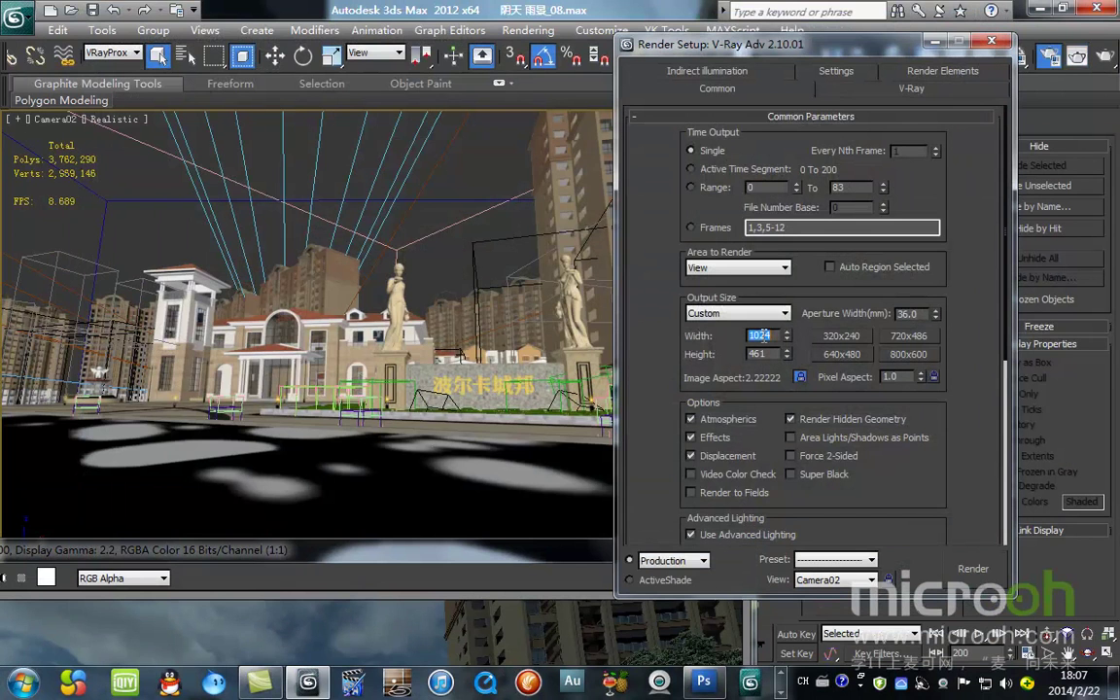
text(500)
key(Return)
click(835, 87)
click(838, 320)
click(992, 43)
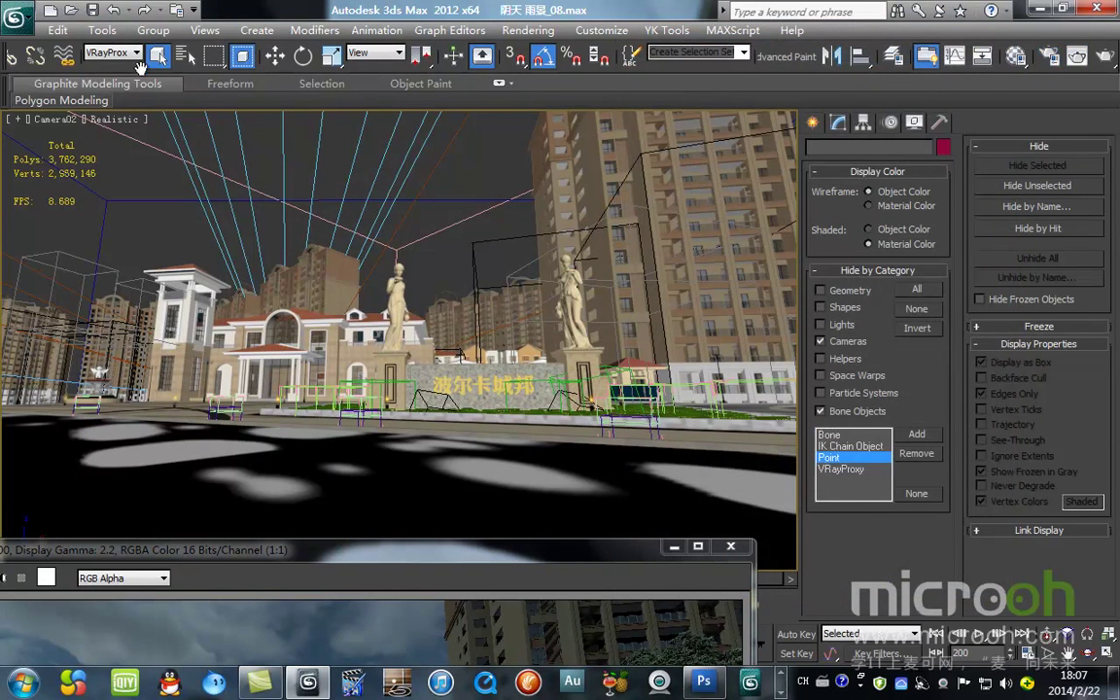
Isolate all the V-Ray proxy objects in the Camera02 view and clear the selection.
key(ctrl+a)
key(alt+q)
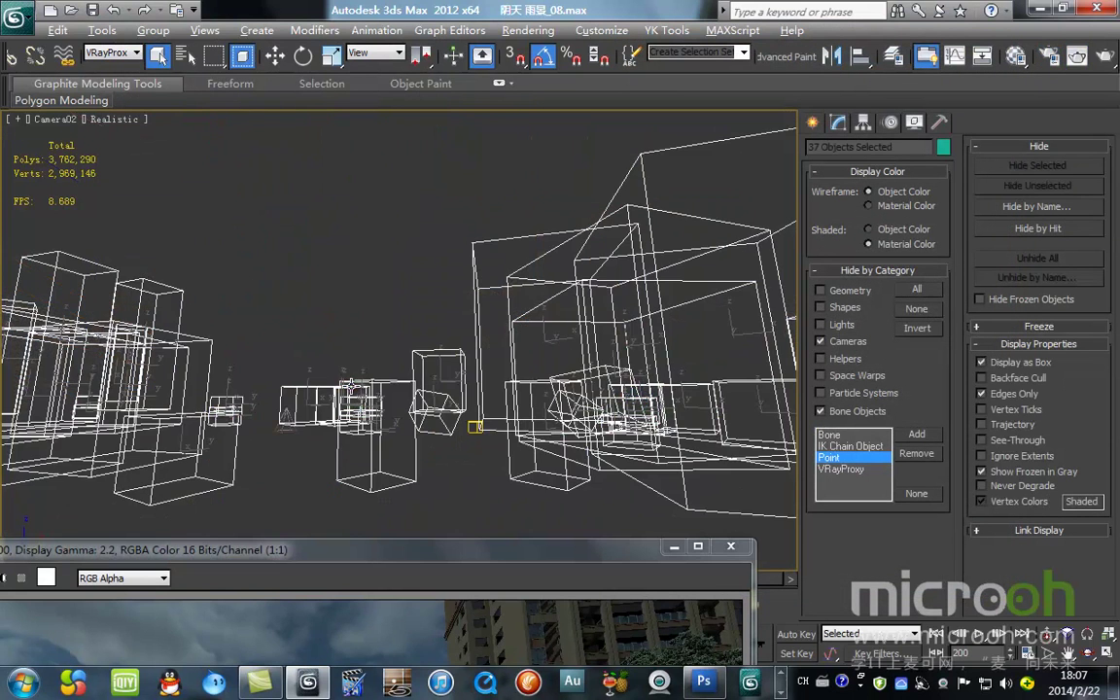
click(245, 320)
Set the archmodels58 tree proxy's scale to 1.0, keep it on preview from file, and show the view in wireframe.
click(195, 336)
click(839, 124)
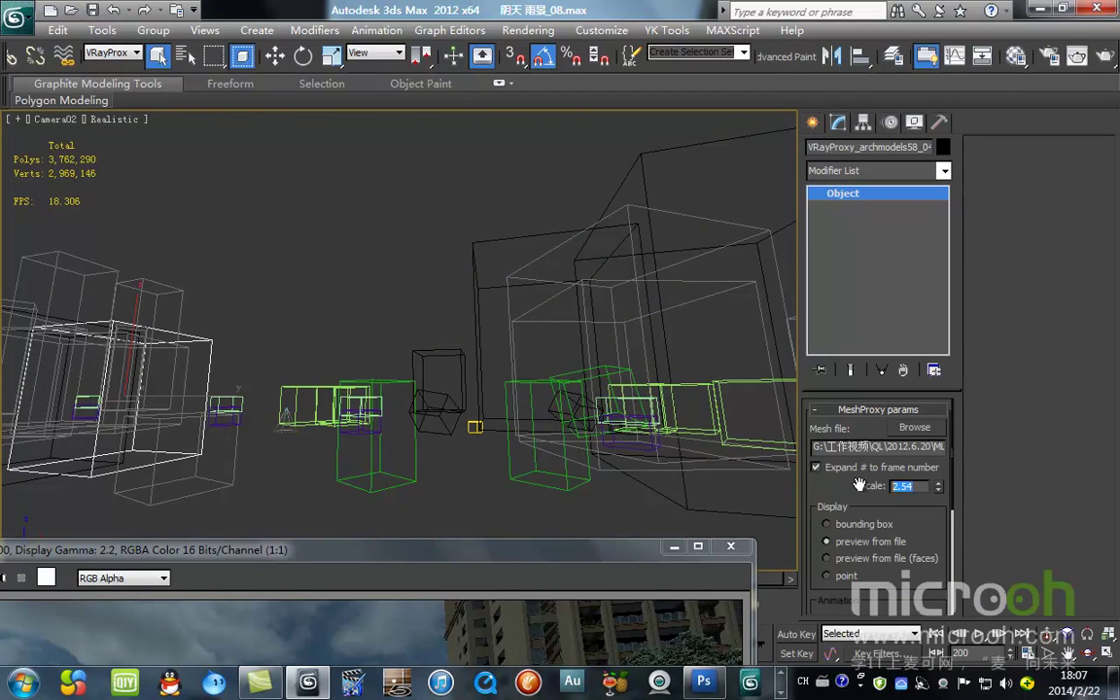
key(Return)
click(846, 528)
click(827, 542)
key(F3)
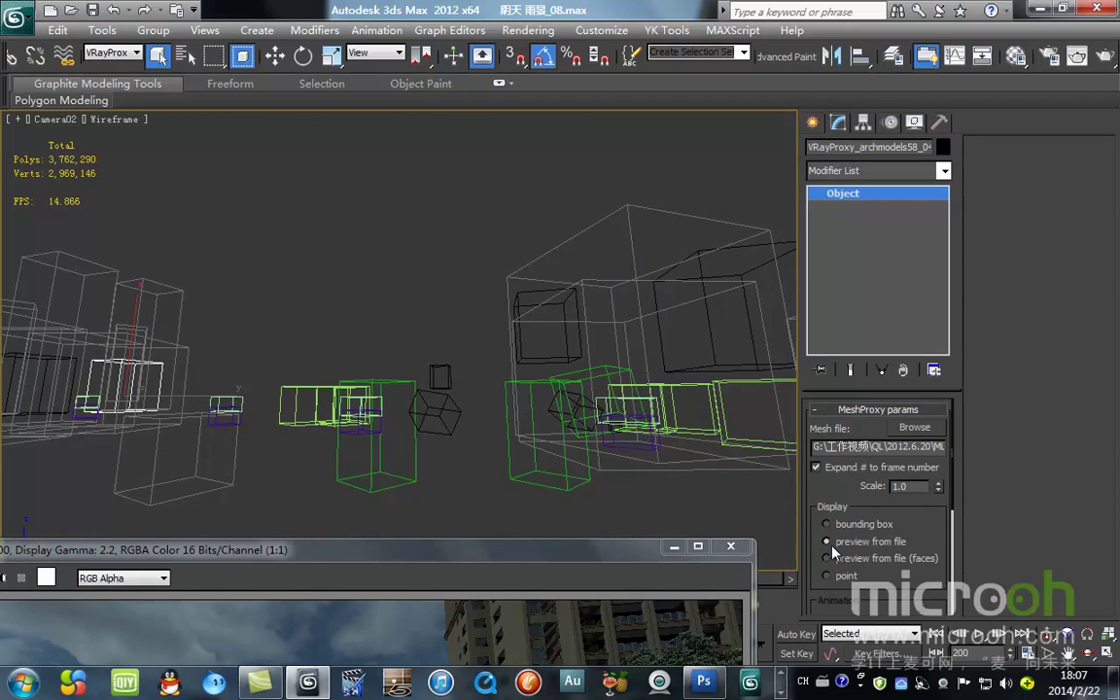
Turn off Display as Box for the selected archmodels58 tree proxy and move the cloned render out of the way.
drag(464, 556, 563, 444)
click(914, 121)
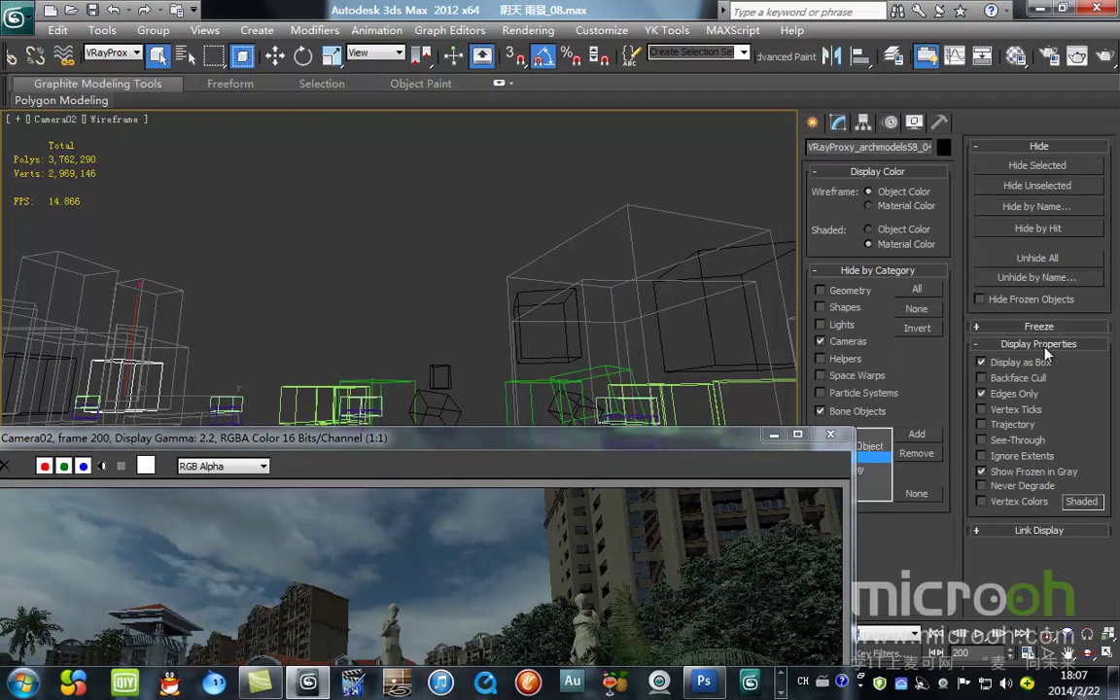
click(981, 362)
mouse_move(503, 452)
mouse_down()
mouse_move(491, 674)
mouse_move(486, 457)
mouse_move(501, 609)
mouse_move(740, 216)
mouse_move(687, 595)
mouse_up()
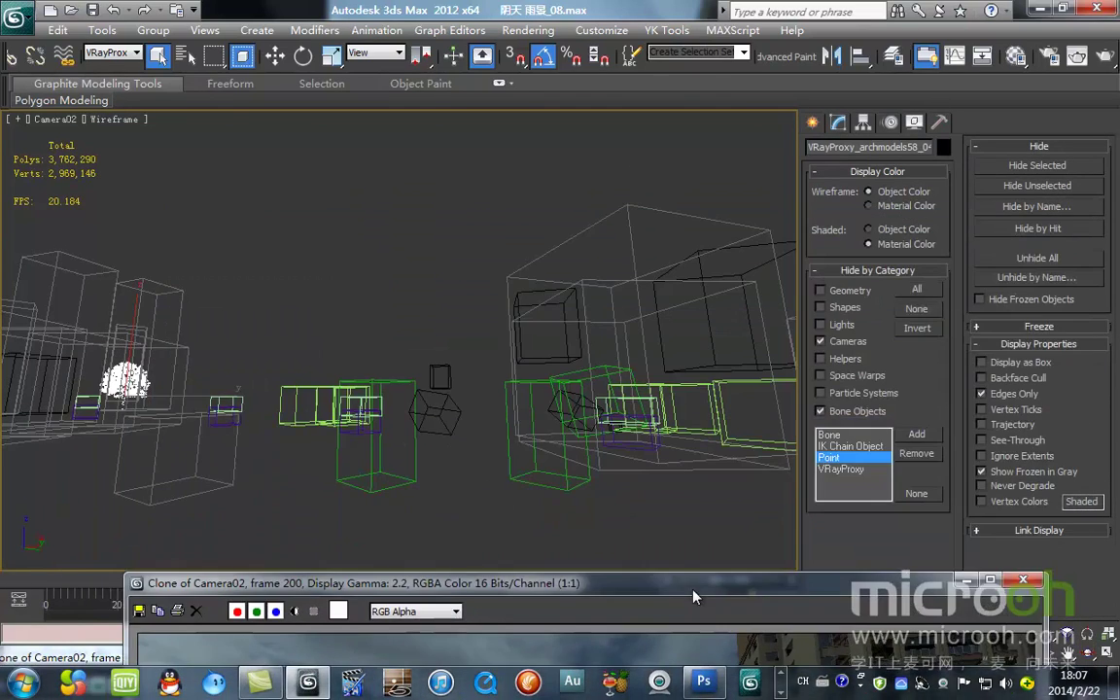
Turn off Display as Box for all the isolated V-Ray proxies and deselect them.
click(172, 341)
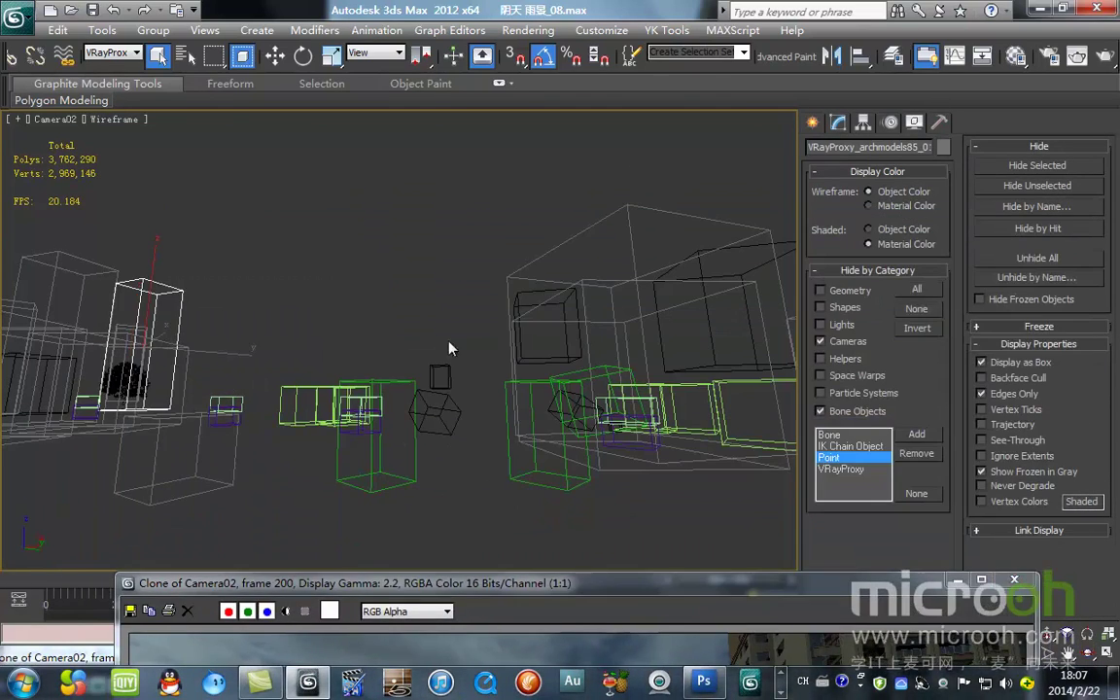
click(481, 168)
key(ctrl+a)
click(993, 363)
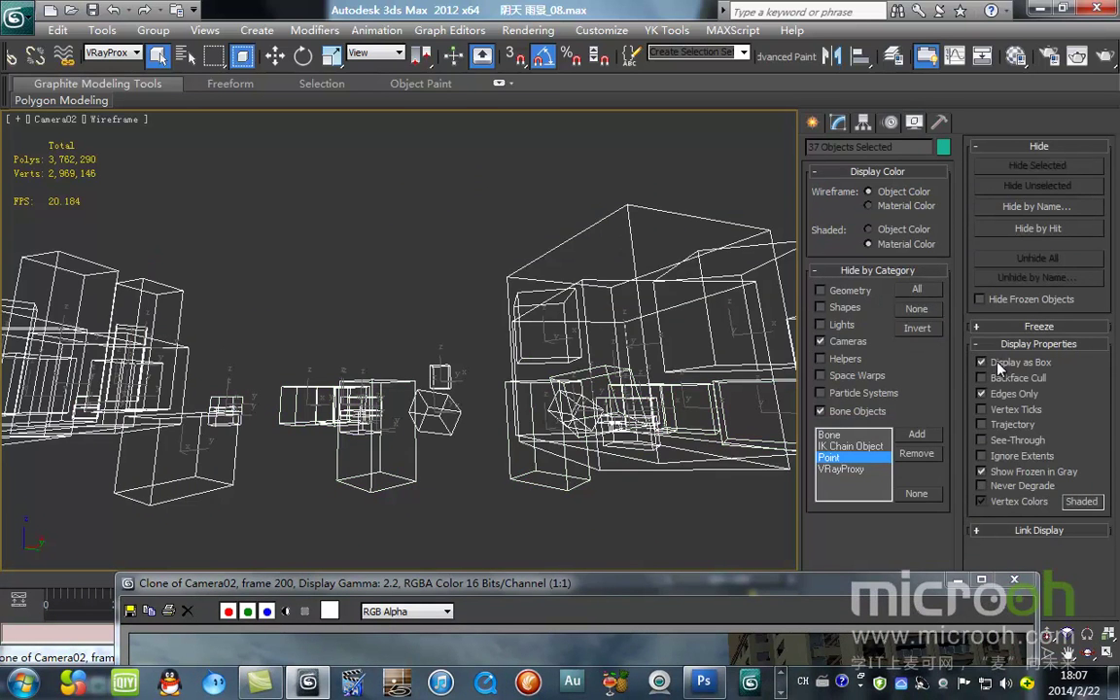
click(993, 363)
click(304, 382)
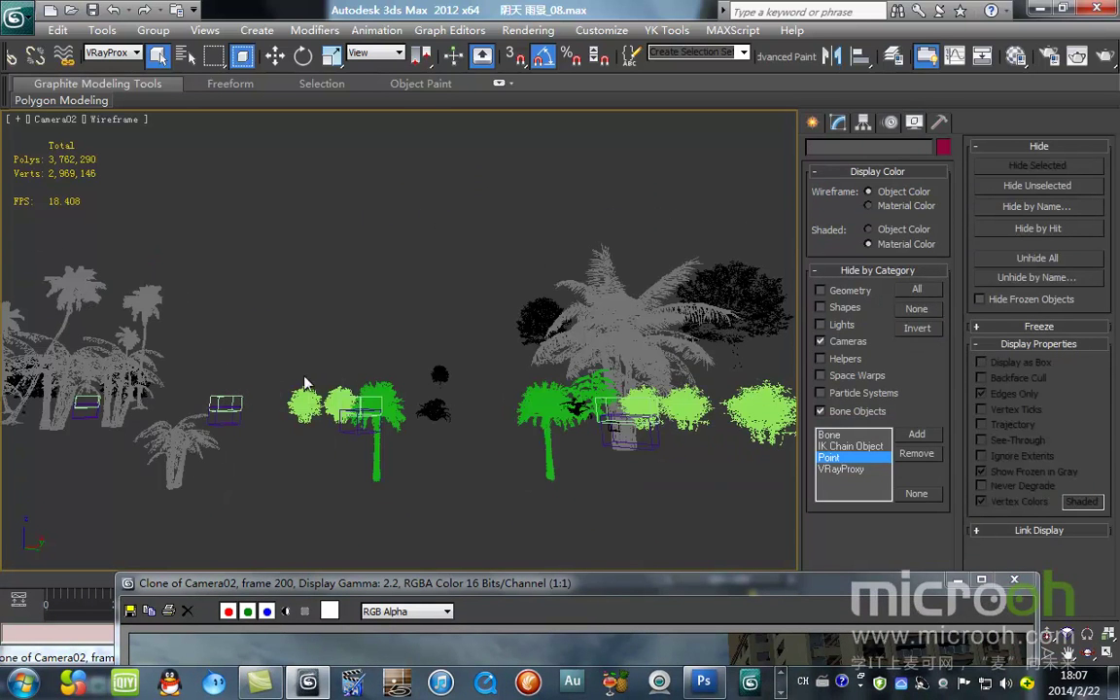
Examine the leaning palm proxy and the trees around it from an orbited orthographic view.
click(30, 387)
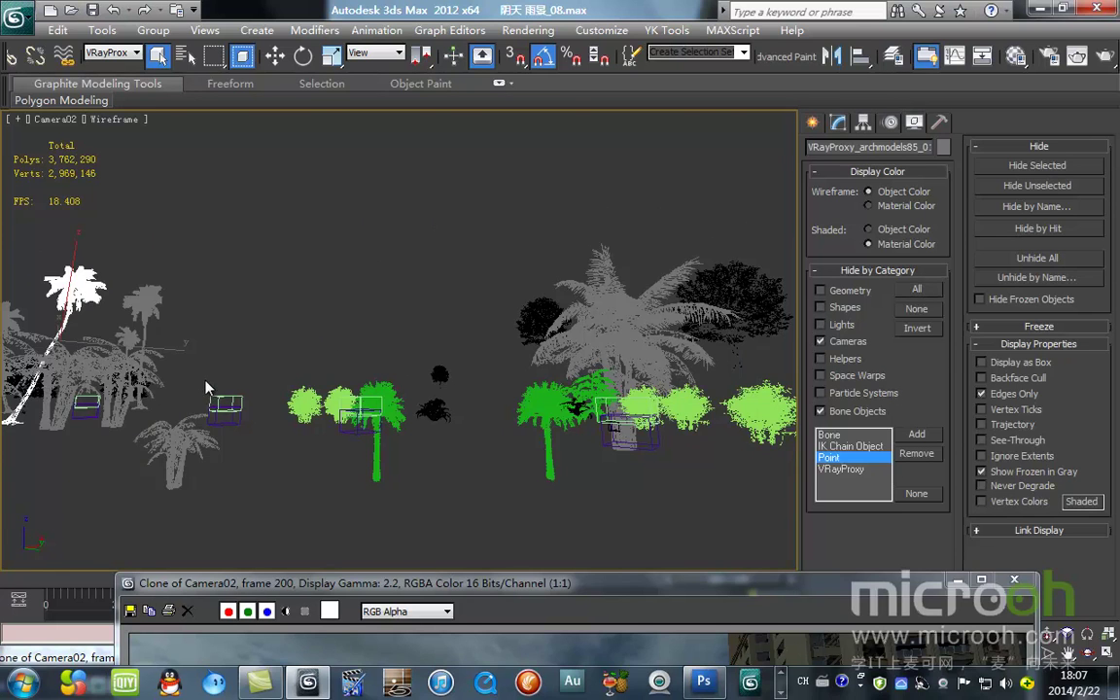
key(t)
key(z)
scroll(379, 365, down, 5)
alt+middle_drag(379, 366, 398, 412)
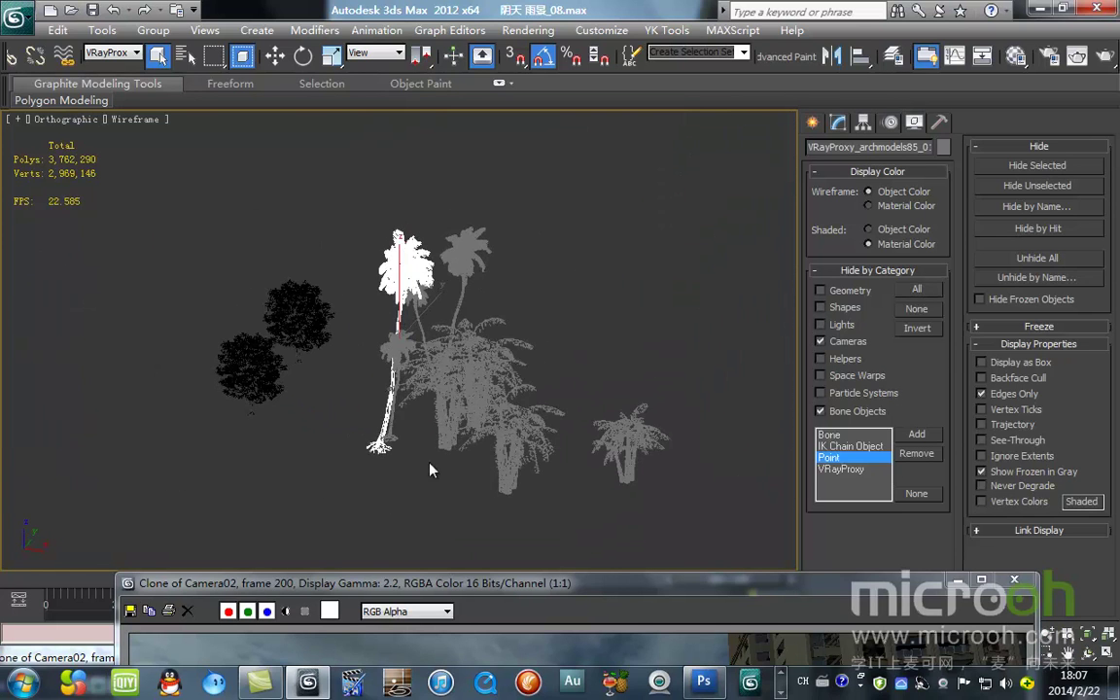
alt+middle_drag(467, 438, 491, 537)
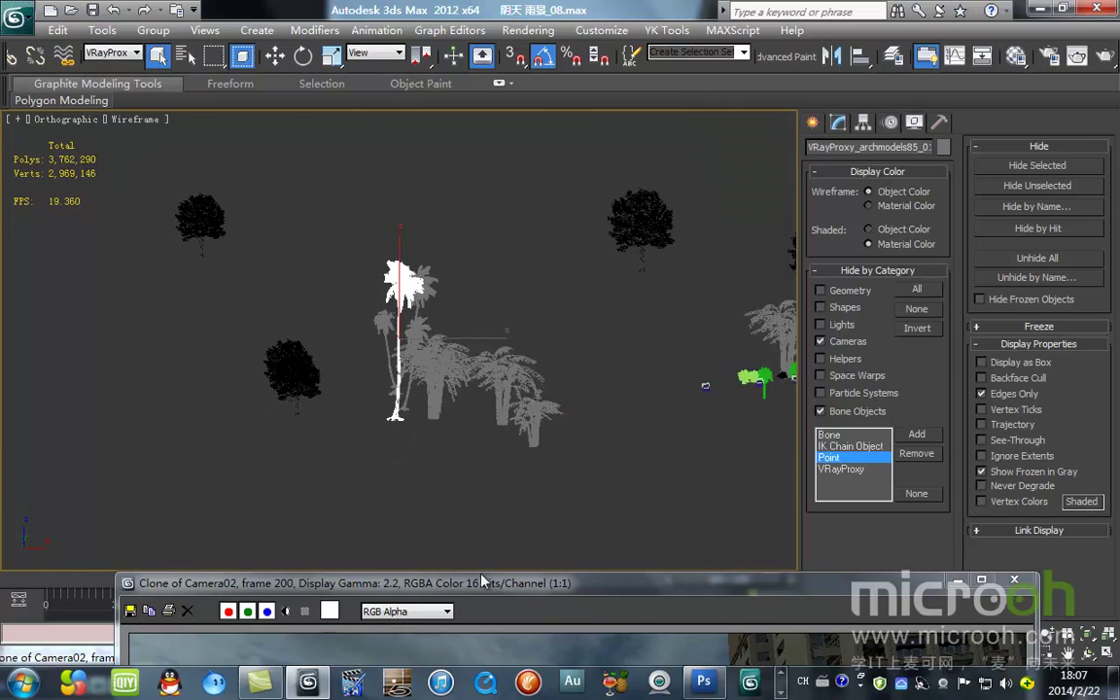
drag(522, 583, 463, 667)
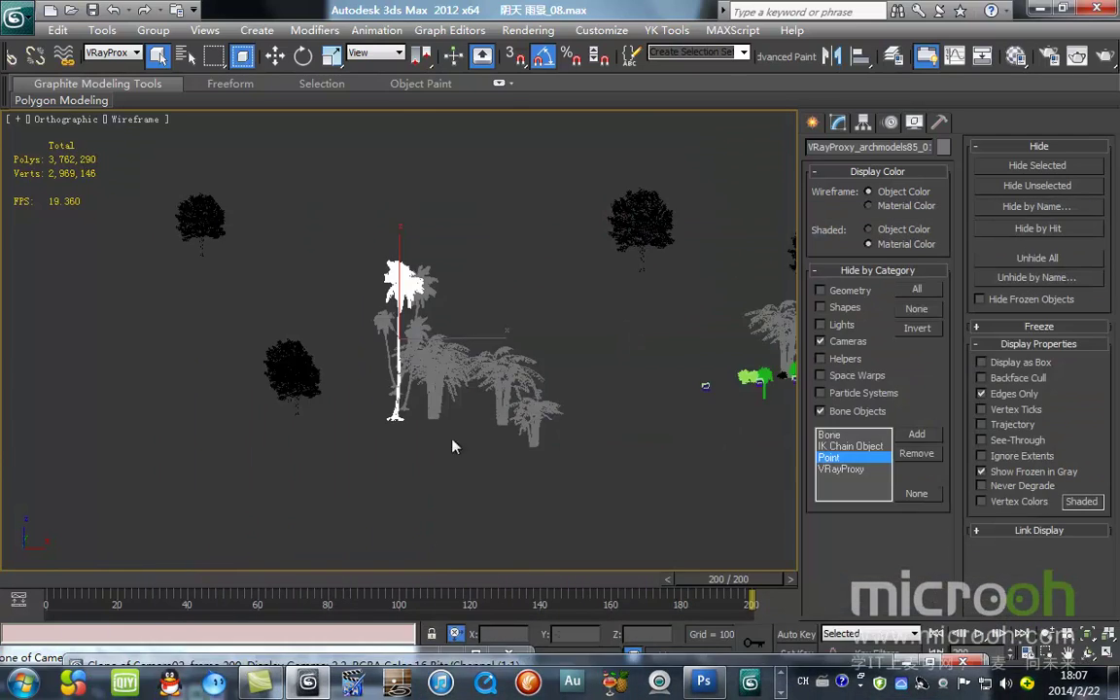
middle_drag(431, 333, 426, 316)
scroll(426, 317, down, 2)
Unhide all objects and view the whole scene in wireframe through Camera02.
right_click(460, 340)
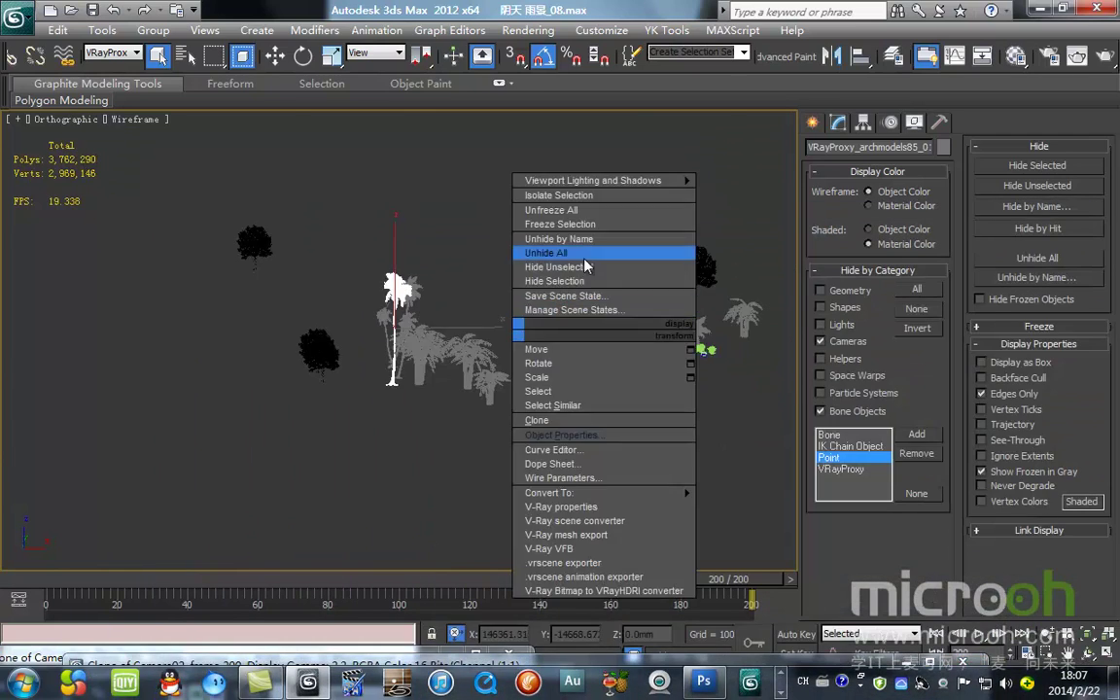
click(540, 245)
scroll(497, 388, up, 5)
key(c)
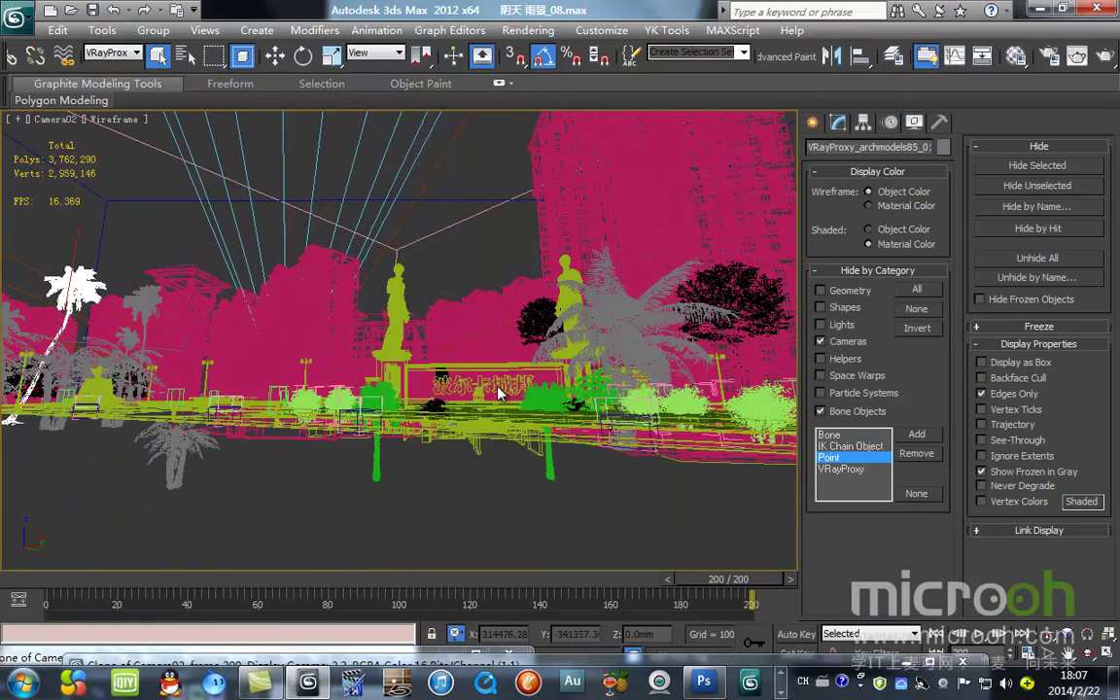
key(F3)
key(F3)
Isolate all the V-Ray proxies again and display them shaded through Camera02.
click(110, 353)
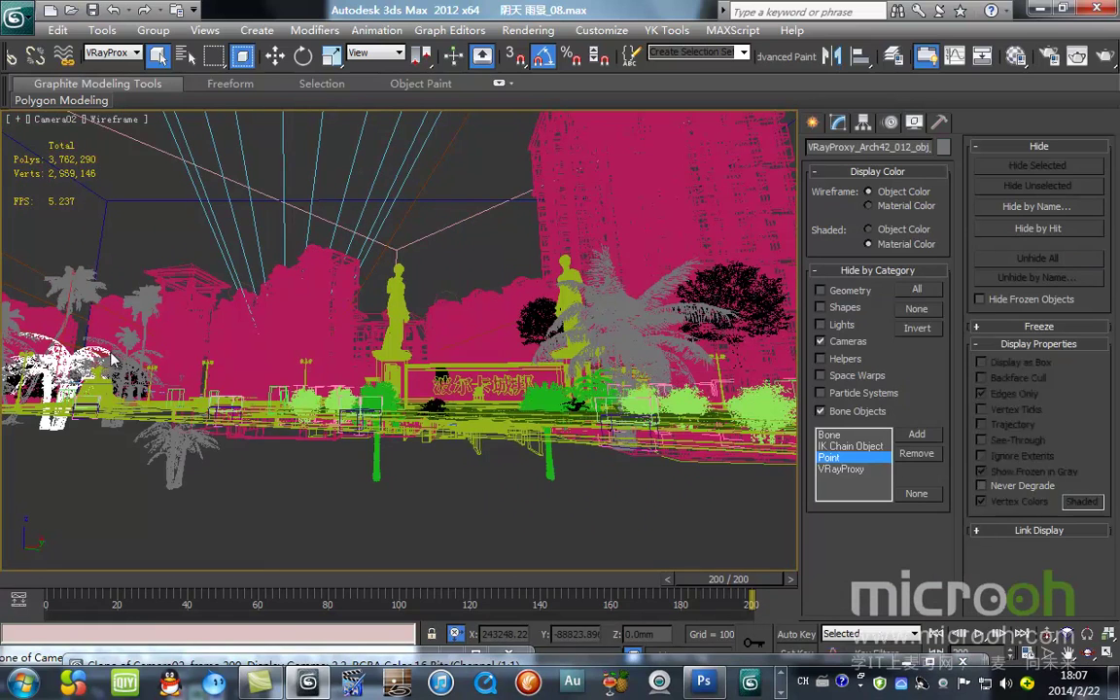
key(ctrl+a)
key(alt+q)
click(333, 323)
key(F3)
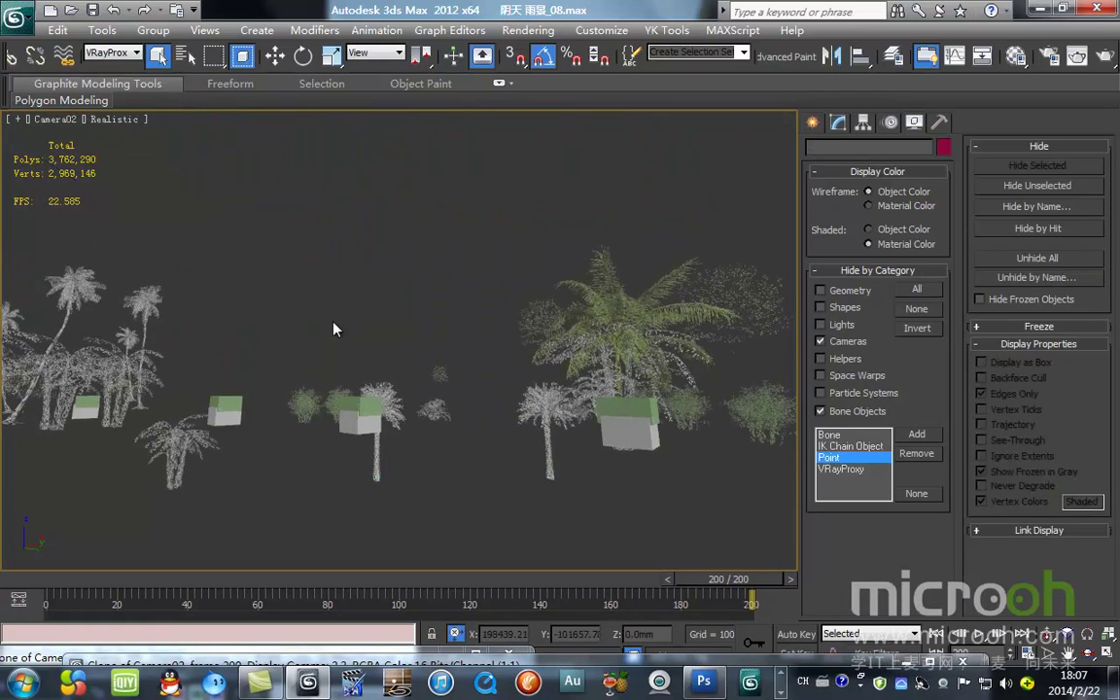
Bring up the cloned frame 200 render to review the planting and put it away again.
click(452, 666)
mouse_move(471, 103)
mouse_down()
mouse_move(457, 127)
mouse_move(396, 143)
mouse_up()
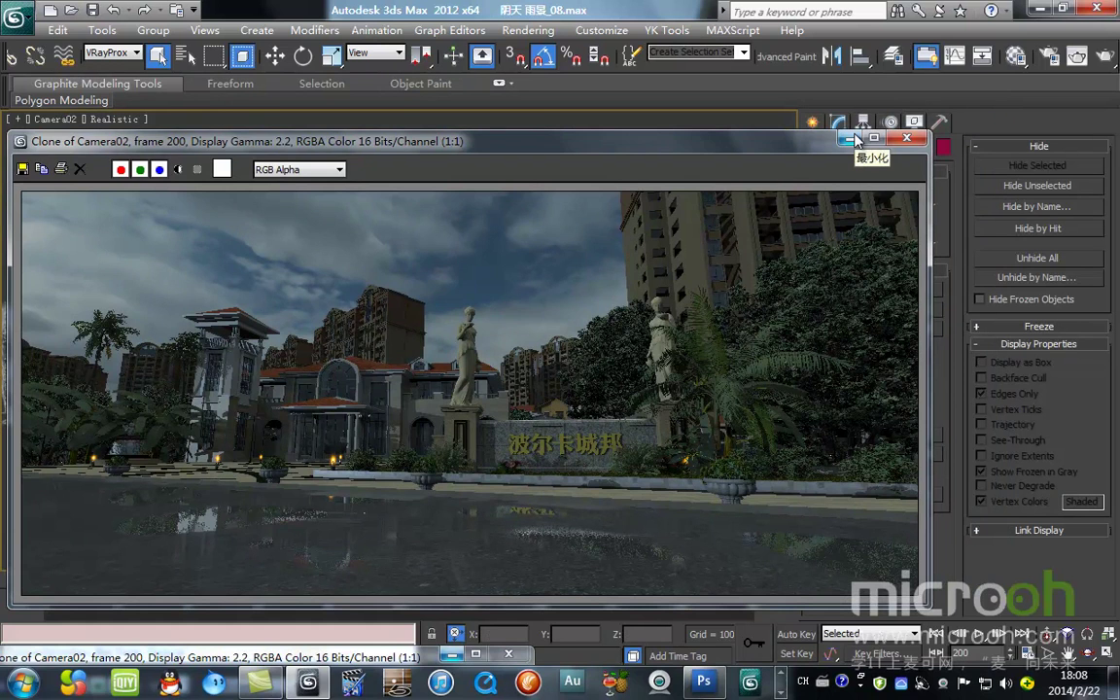
drag(799, 144, 440, 657)
Examine the isolated palm proxies in the cluster from top and orbited wireframe views, selecting individual palms.
key(t)
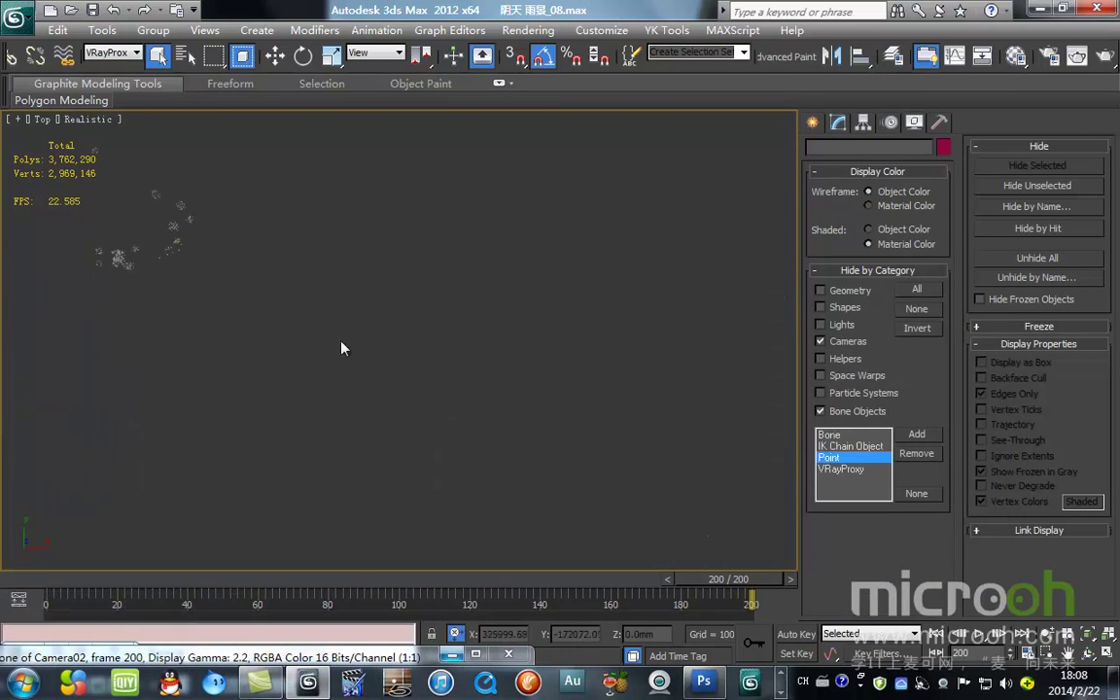
key(z)
middle_drag(534, 457, 546, 209)
scroll(485, 245, up, 6)
middle_drag(385, 321, 520, 545)
key(F3)
click(460, 248)
alt+middle_drag(452, 249, 535, 350)
scroll(570, 290, down, 3)
scroll(457, 342, up, 3)
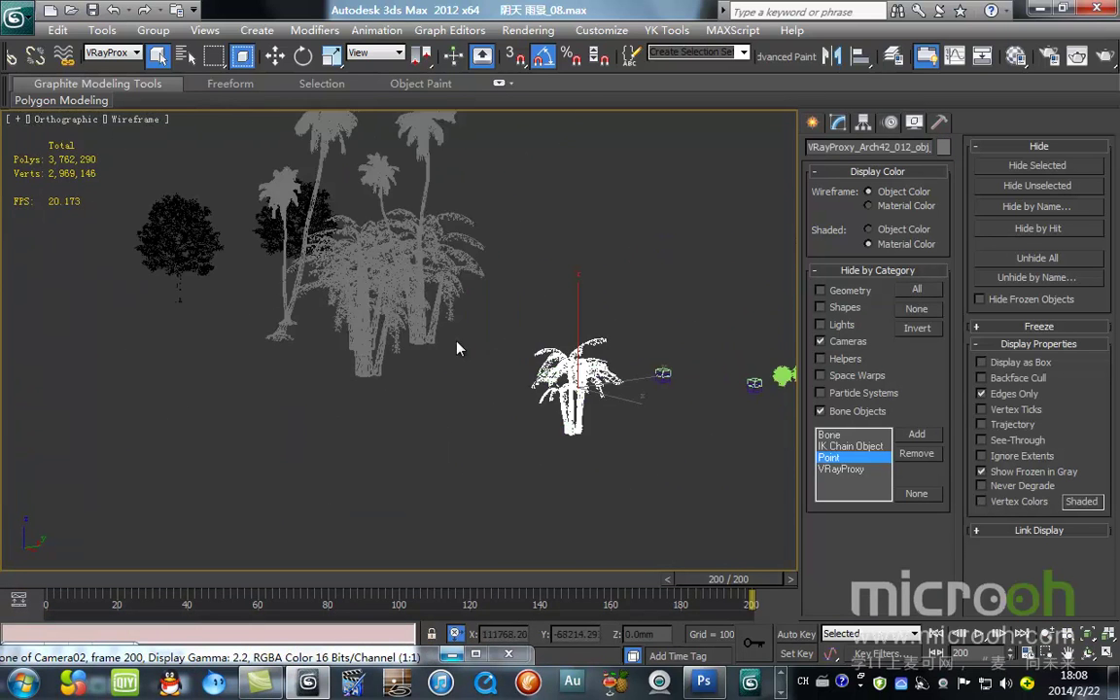
scroll(457, 342, up, 3)
key(F3)
key(F3)
click(324, 326)
scroll(422, 391, down, 2)
Unhide all objects around the palm proxies and return to the shaded Camera02 view.
right_click(502, 328)
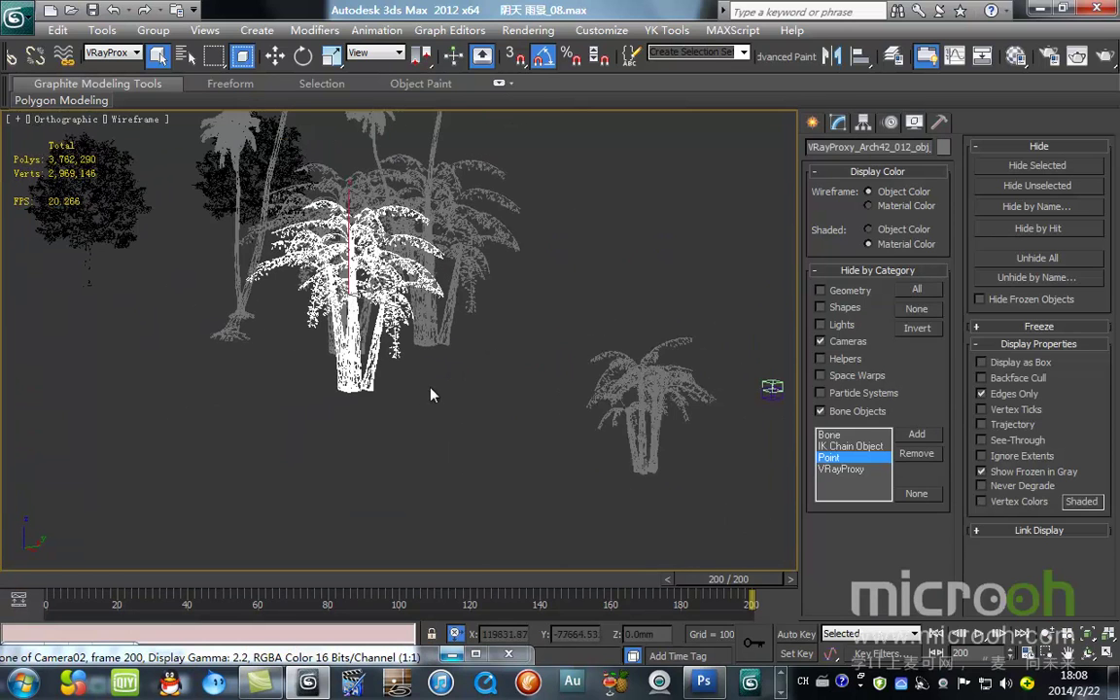
click(540, 278)
click(338, 303)
alt+middle_drag(471, 321, 420, 332)
right_click(455, 255)
click(521, 172)
alt+middle_drag(577, 273, 539, 332)
scroll(571, 345, down, 8)
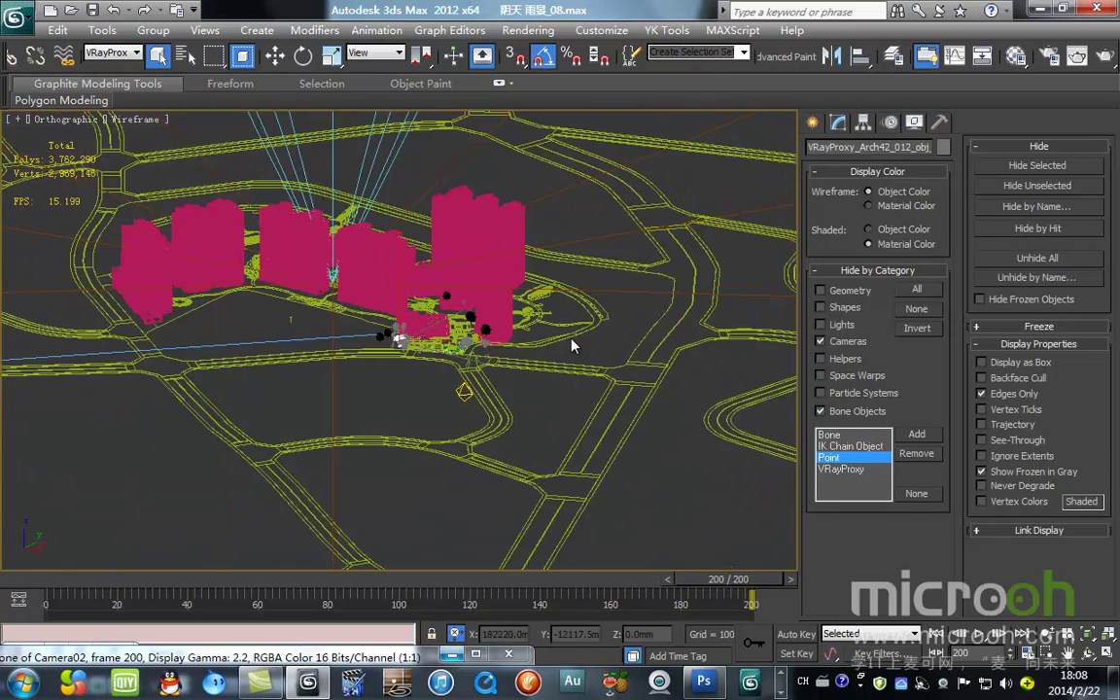
scroll(571, 345, up, 5)
key(c)
key(F3)
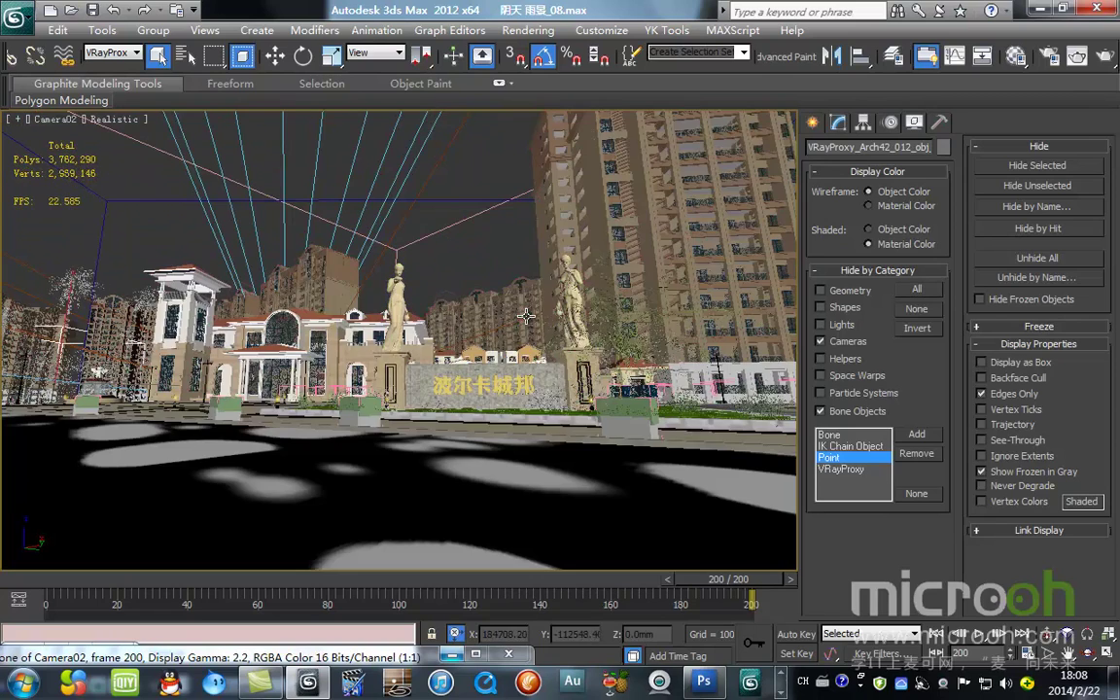
Close the small clone of the earlier unplanted render, then review and minimize the cloned frame 200 render.
mouse_move(362, 657)
mouse_down()
mouse_move(501, 385)
mouse_move(555, 144)
mouse_move(529, 144)
mouse_up()
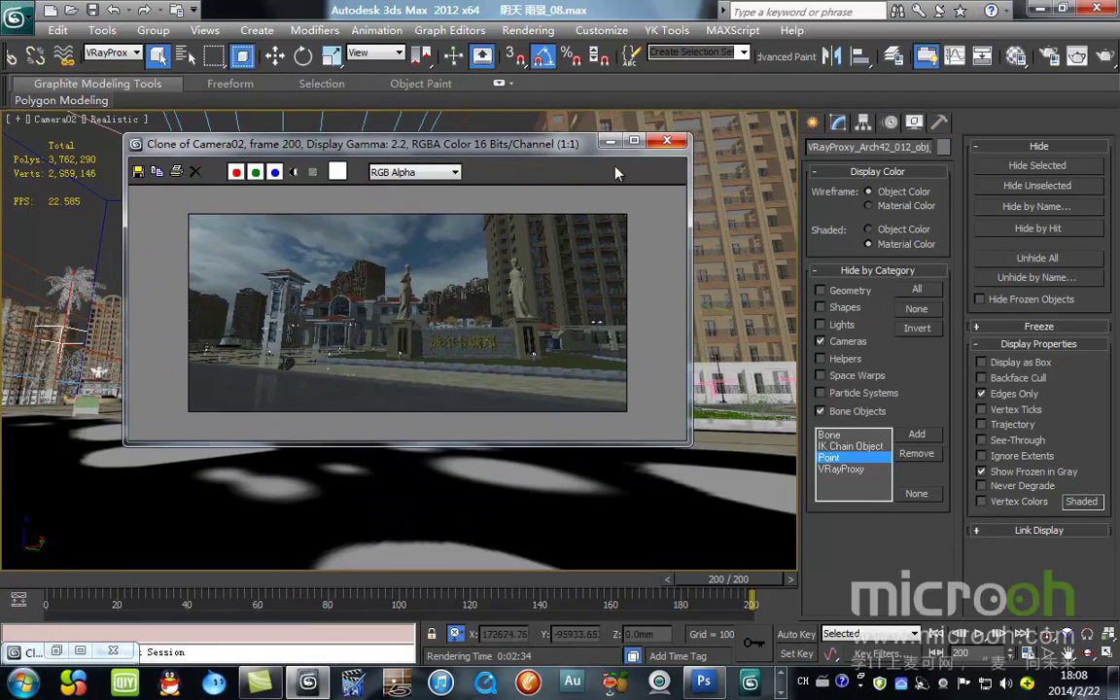
click(677, 143)
click(56, 650)
drag(420, 542, 797, 84)
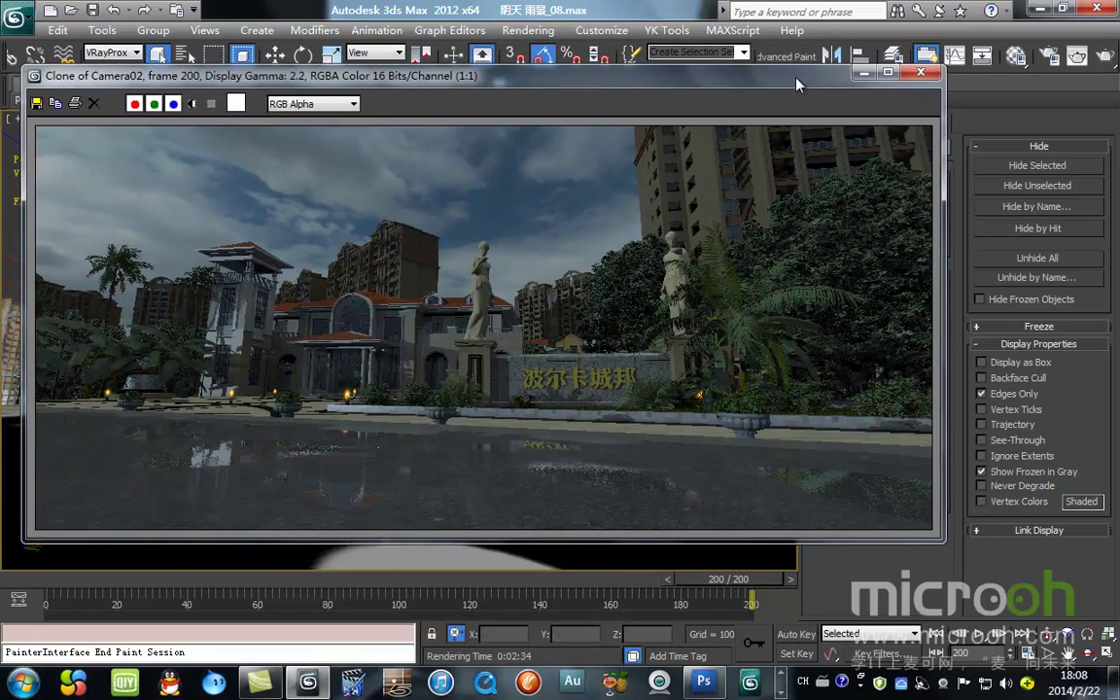
click(868, 76)
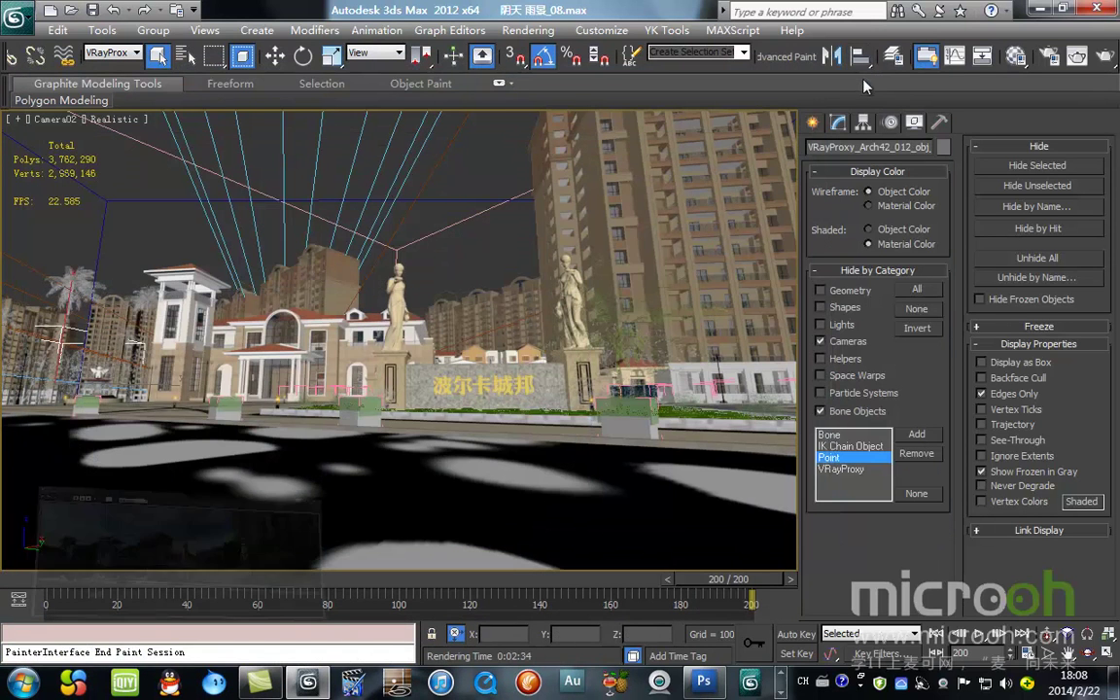
Deselect the palm and scrub the timeline to frame 0 and back to frame 200 to review the camera move.
click(273, 57)
click(495, 233)
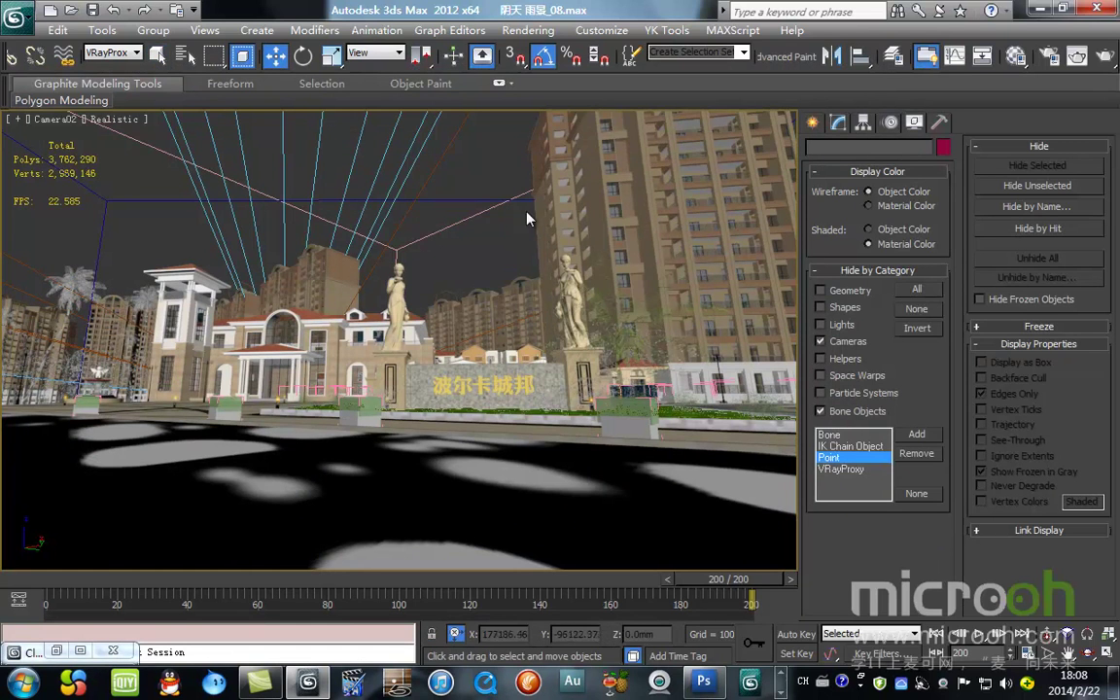
drag(712, 580, 3, 598)
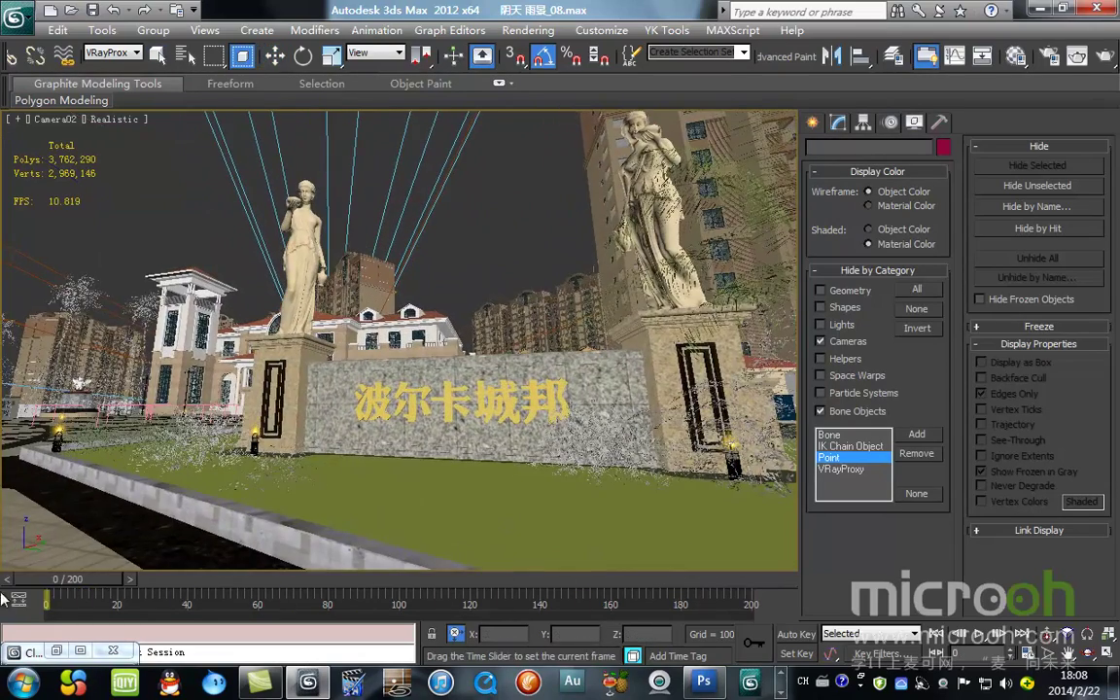
drag(68, 581, 39, 583)
drag(190, 583, 749, 583)
key(w)
click(429, 196)
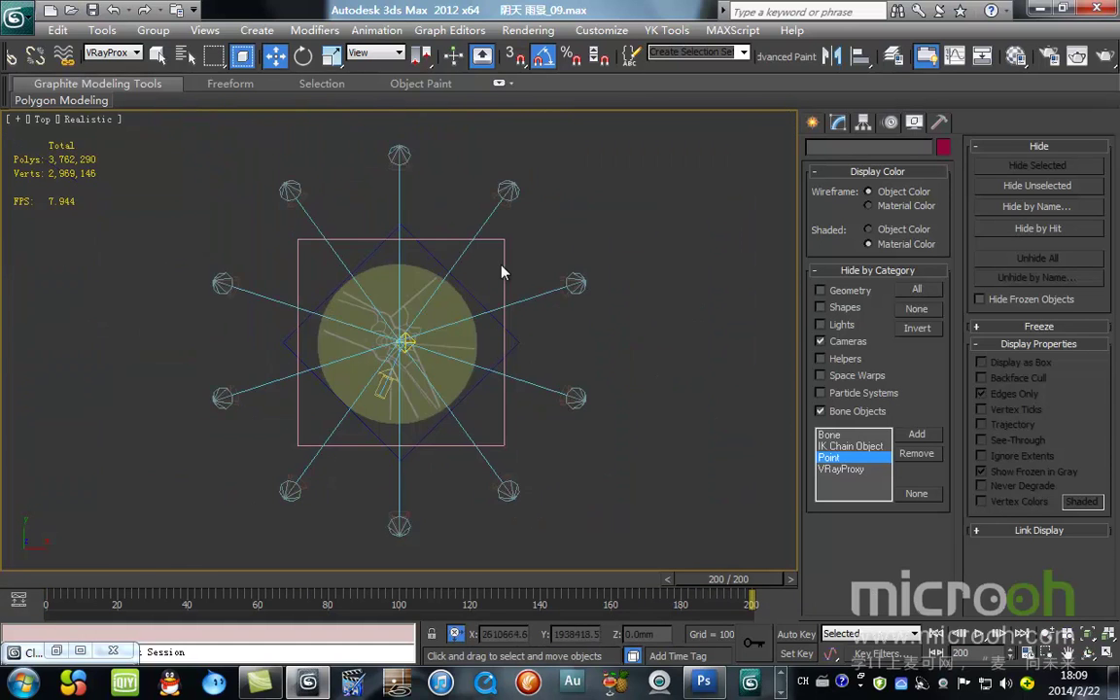
Return the animation to frame 0 with the scene shown in the Top view.
scroll(477, 335, up, 5)
middle_drag(627, 361, 637, 243)
scroll(547, 417, down, 6)
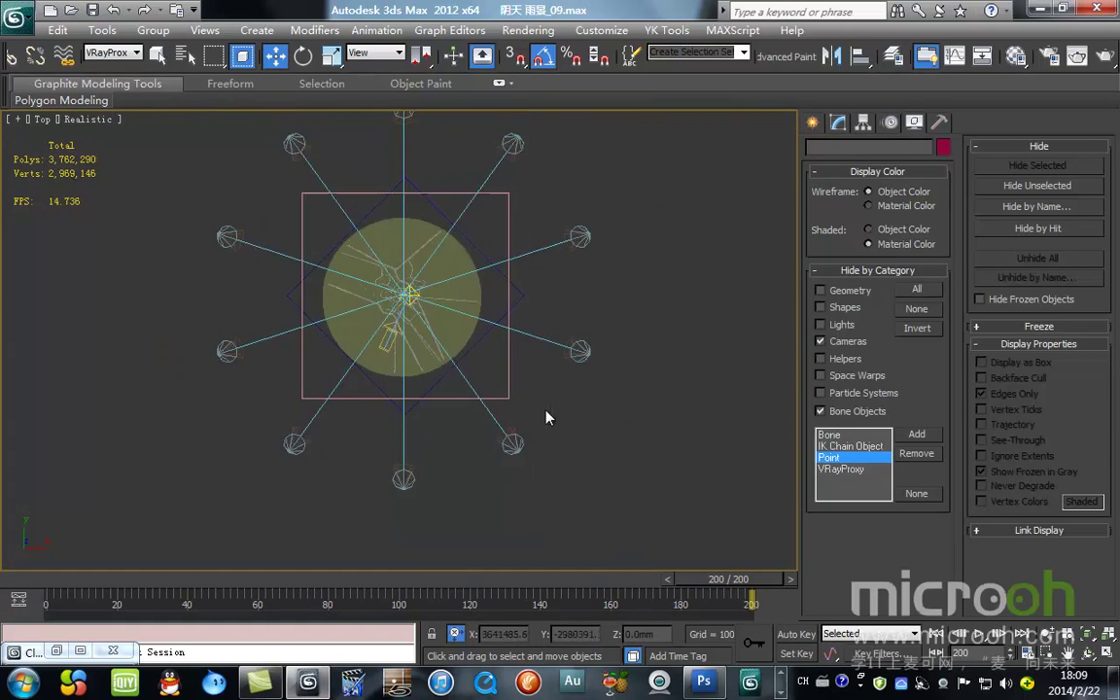
drag(734, 581, 3, 604)
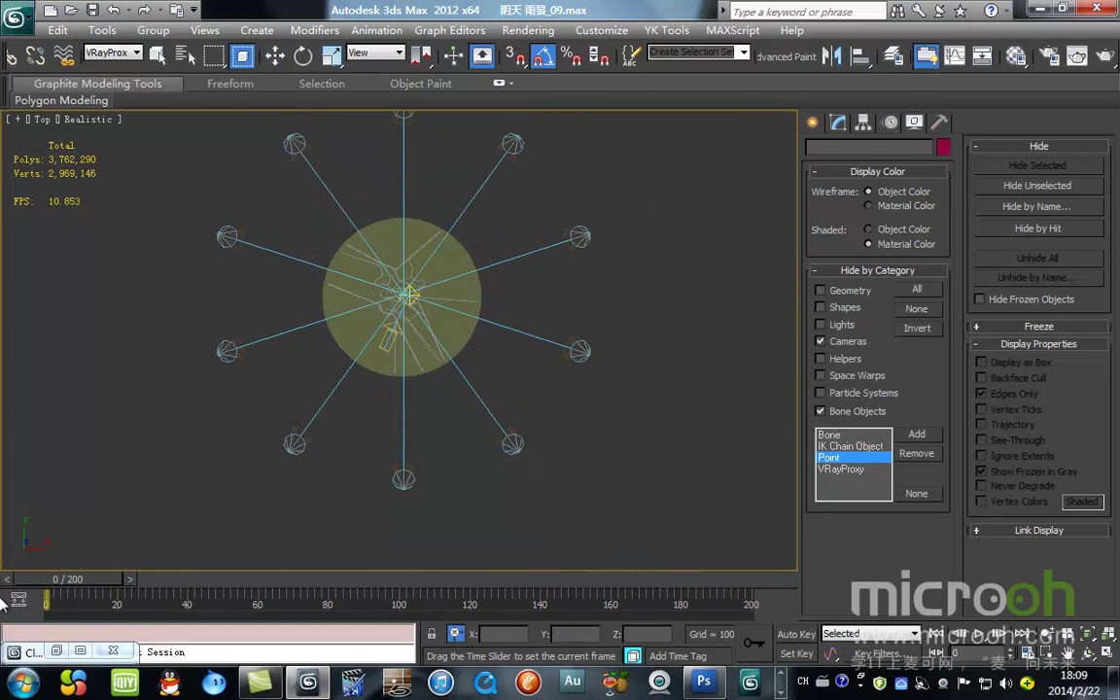
scroll(576, 243, up, 2)
middle_drag(576, 243, 607, 318)
Switch the object creation category from MultiScatter to Particle Systems.
click(809, 127)
scroll(647, 242, up, 2)
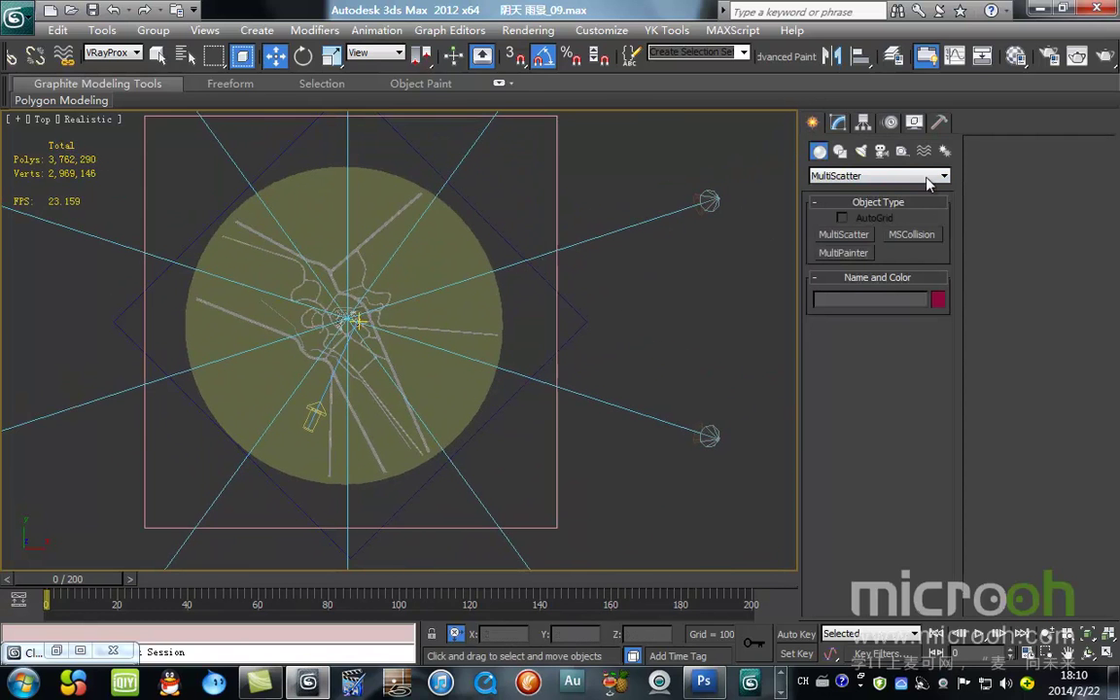
click(914, 176)
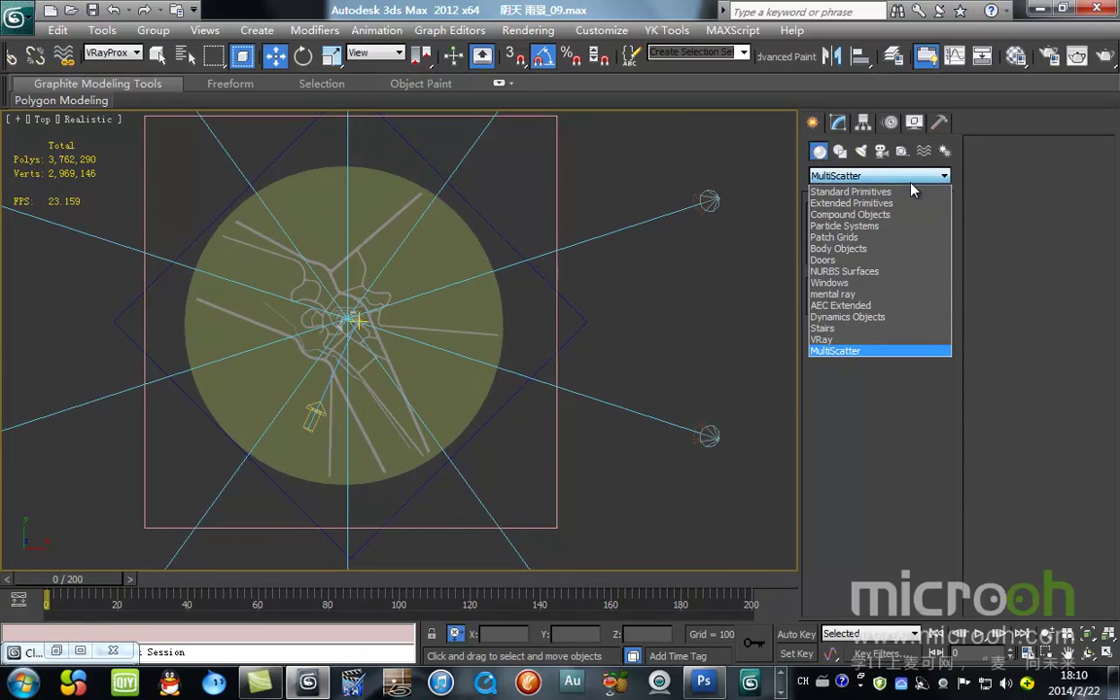
click(896, 180)
click(847, 177)
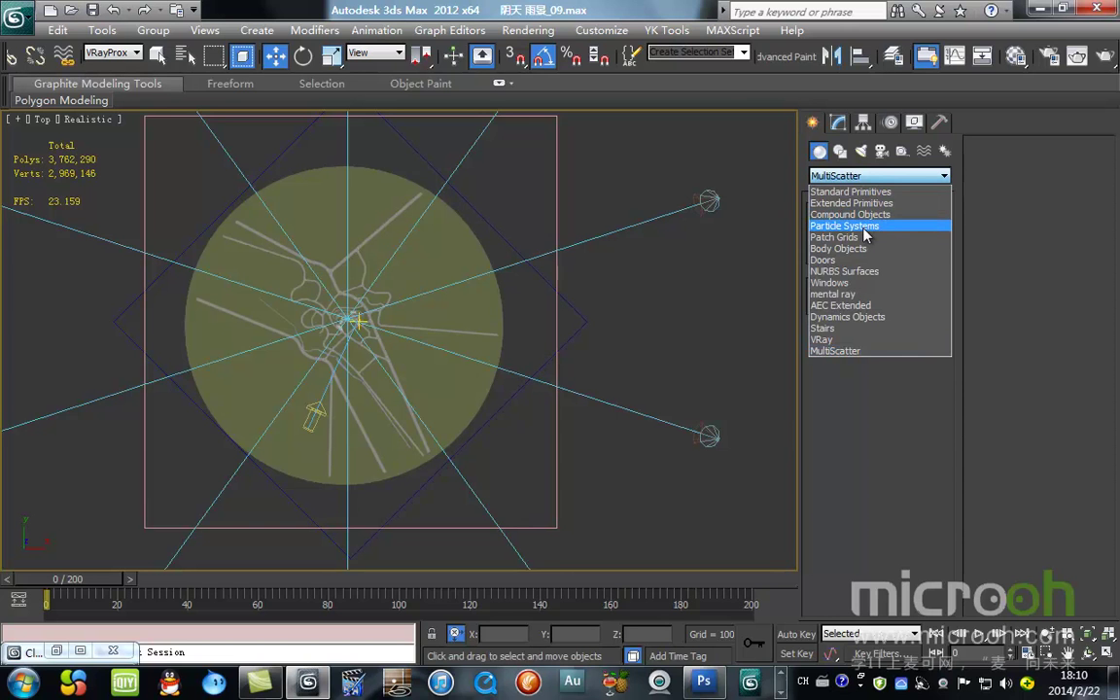
click(863, 229)
Examine the site plan from above around the entrance plaza, the planted bed and the adjoining roads.
middle_drag(438, 307, 476, 291)
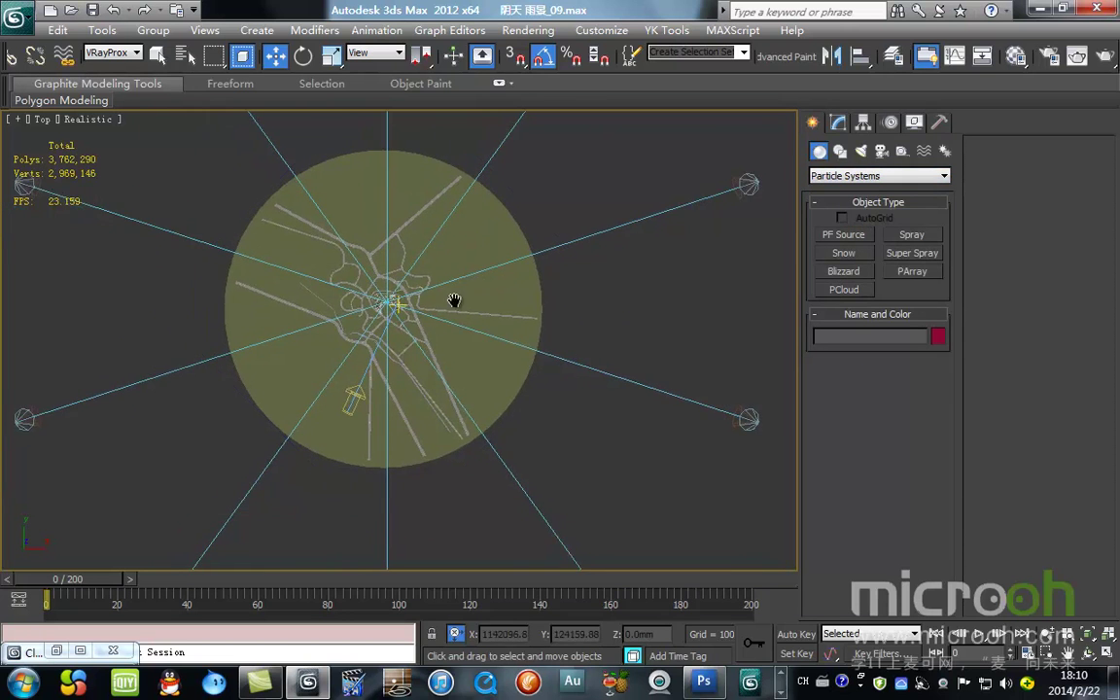
scroll(384, 292, up, 10)
middle_drag(493, 440, 532, 497)
scroll(493, 365, up, 5)
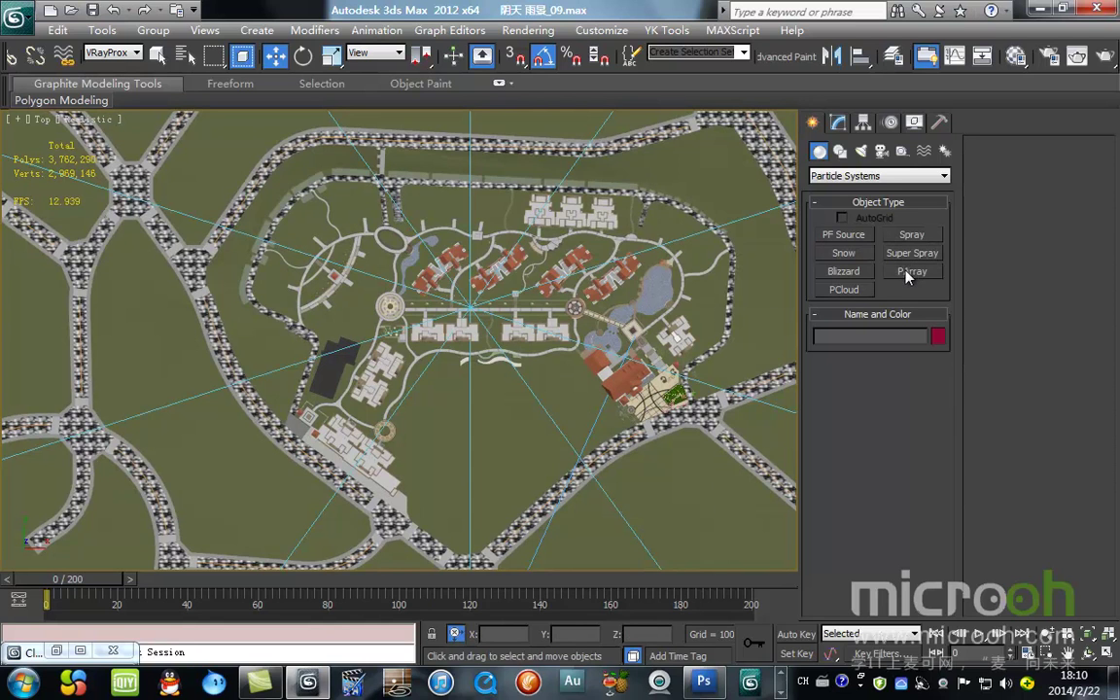
middle_drag(578, 313, 463, 318)
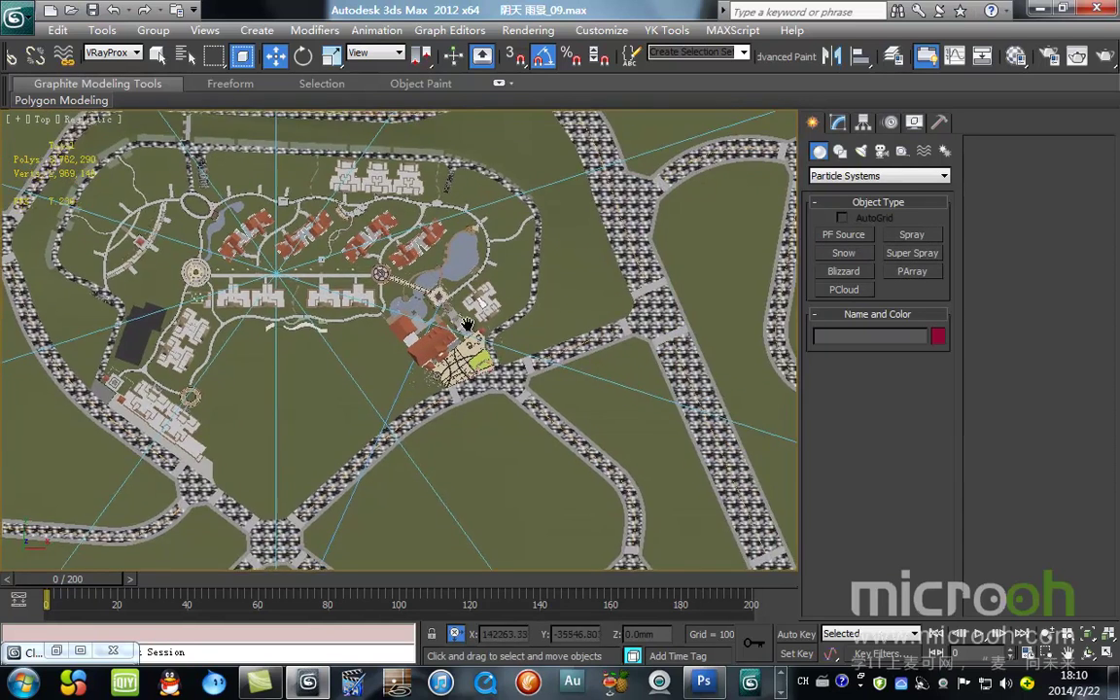
scroll(463, 319, up, 3)
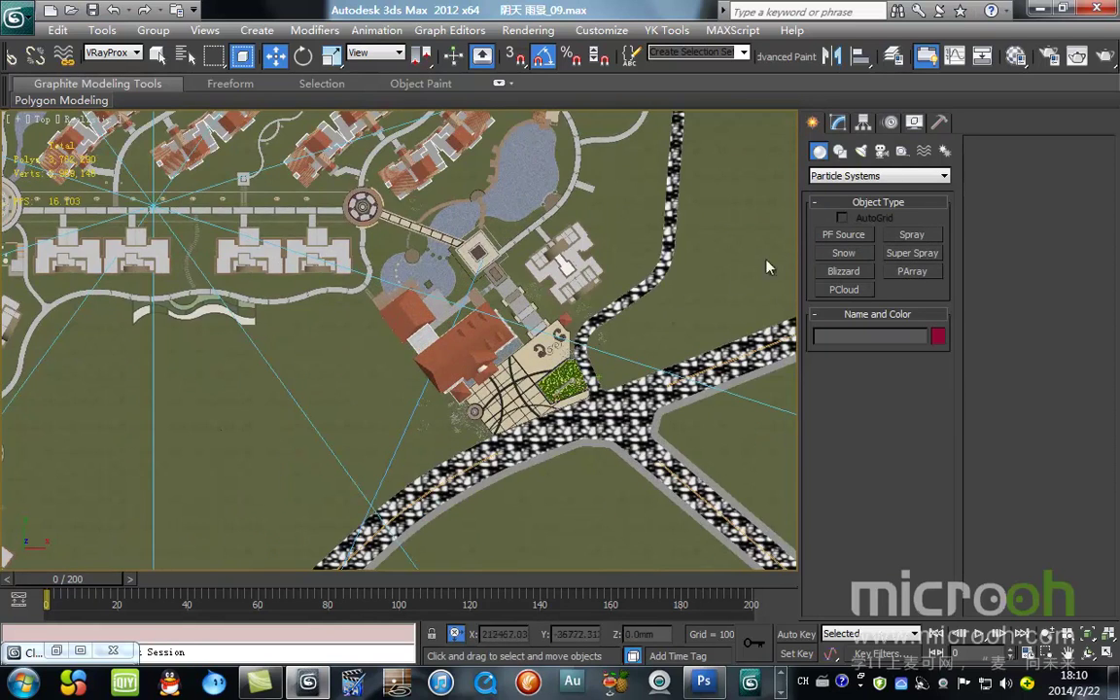
middle_drag(546, 390, 416, 298)
scroll(576, 335, down, 5)
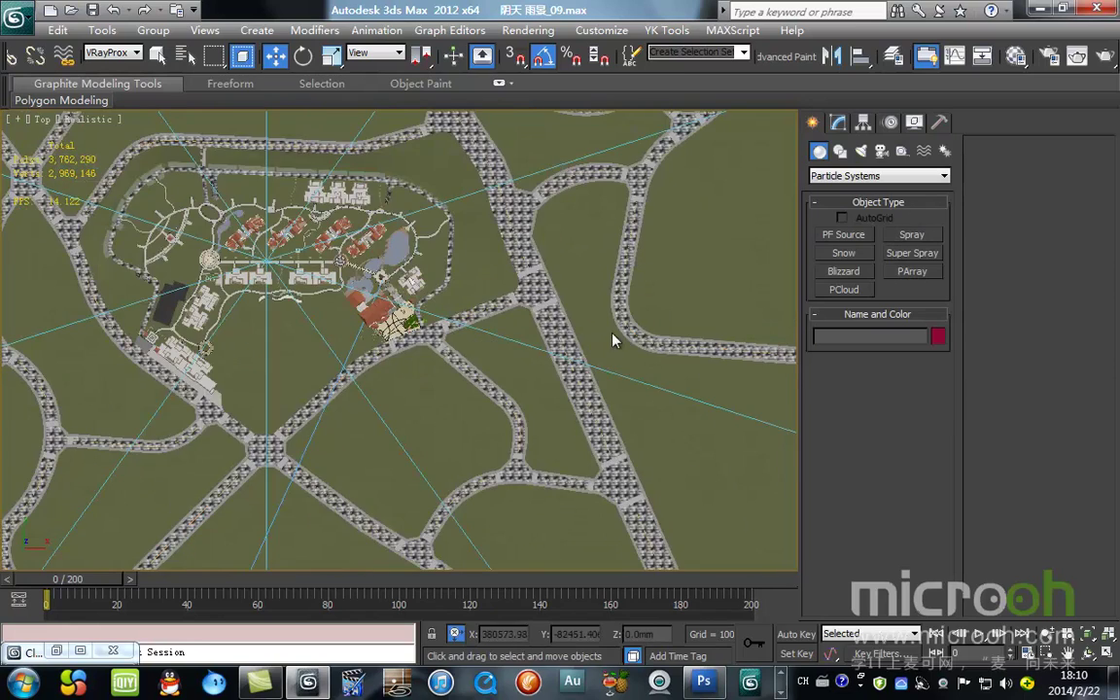
scroll(500, 285, up, 2)
middle_drag(500, 286, 623, 302)
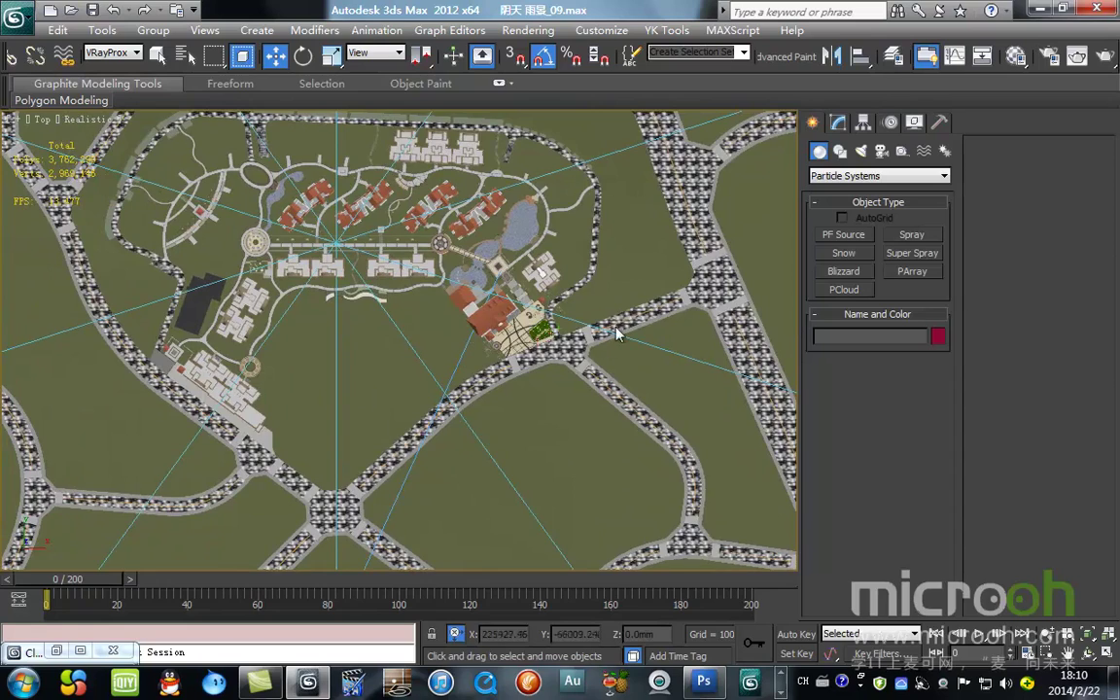
scroll(623, 324, up, 3)
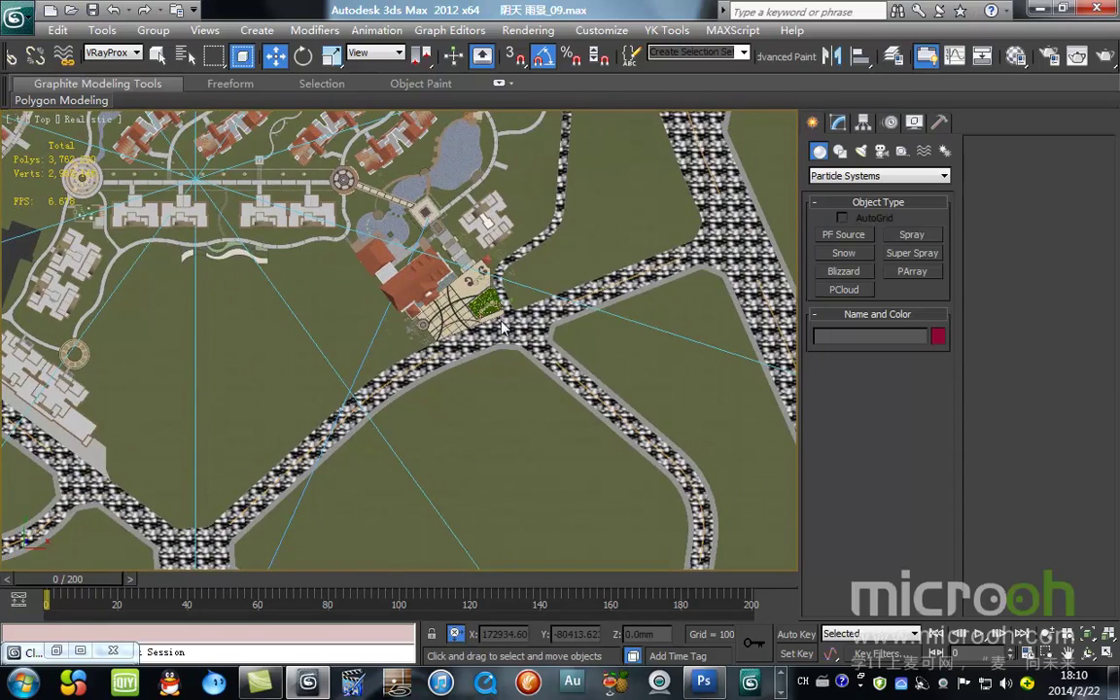
scroll(501, 328, up, 8)
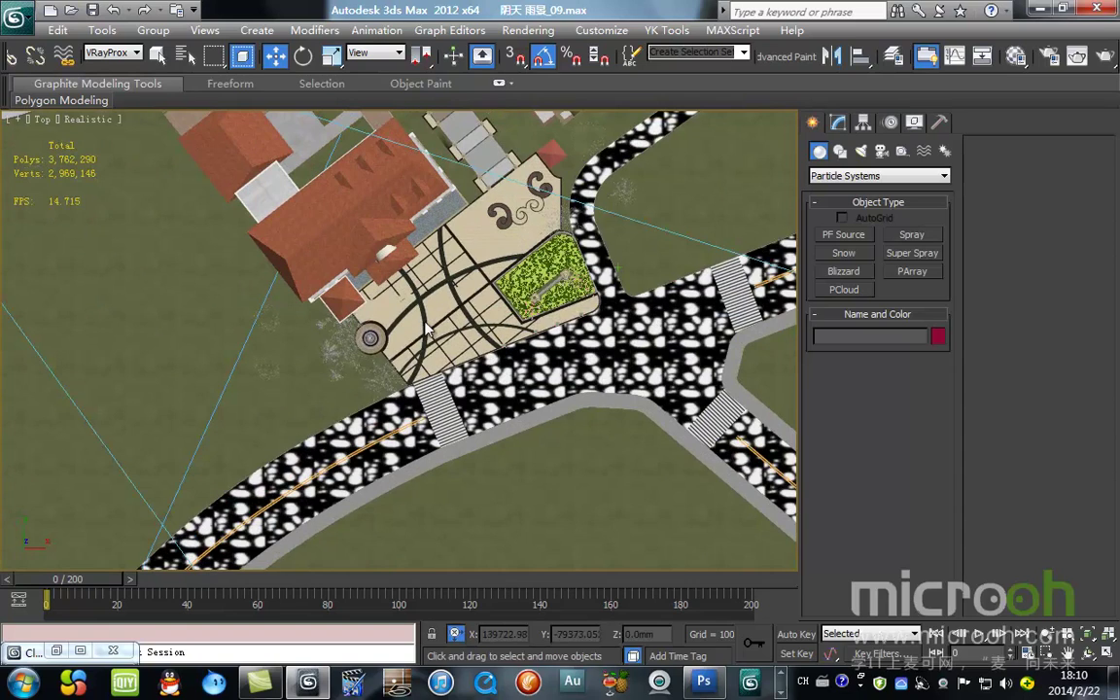
middle_drag(460, 265, 467, 269)
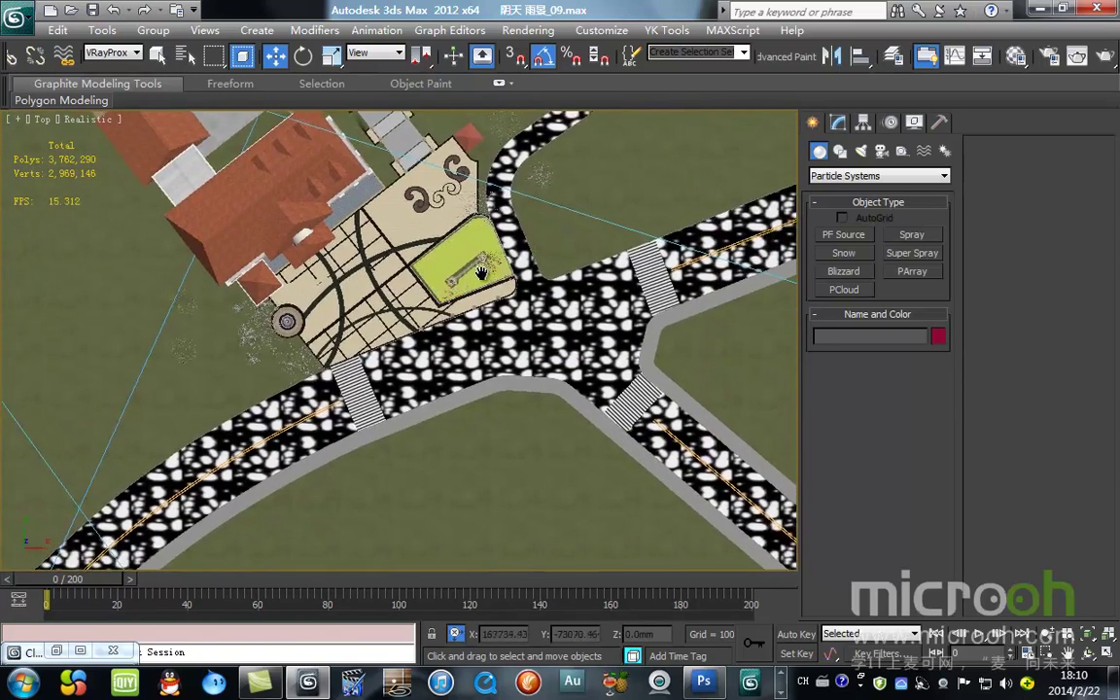
scroll(612, 292, up, 2)
middle_drag(572, 237, 582, 335)
scroll(583, 336, up, 3)
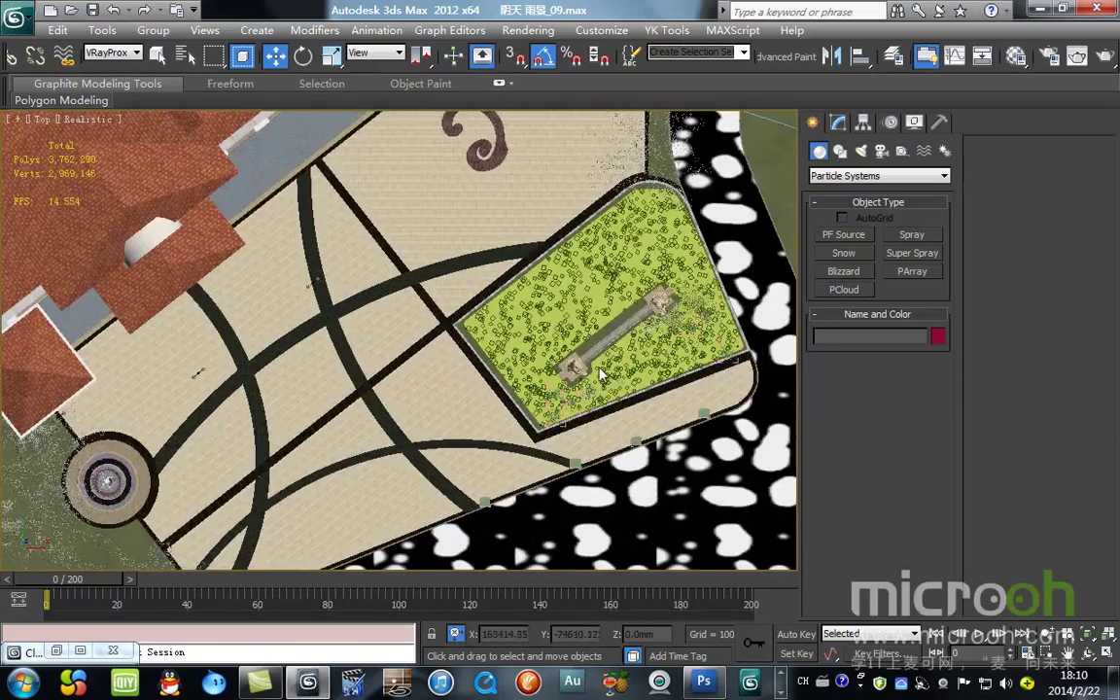
scroll(538, 329, up, 2)
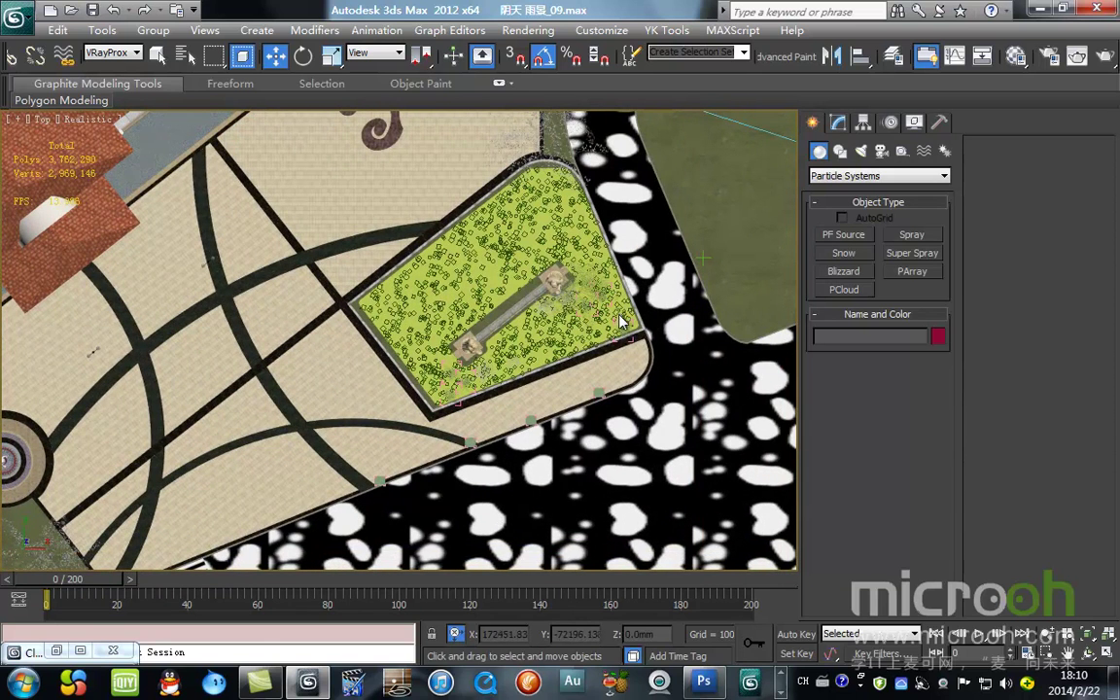
middle_drag(574, 330, 515, 298)
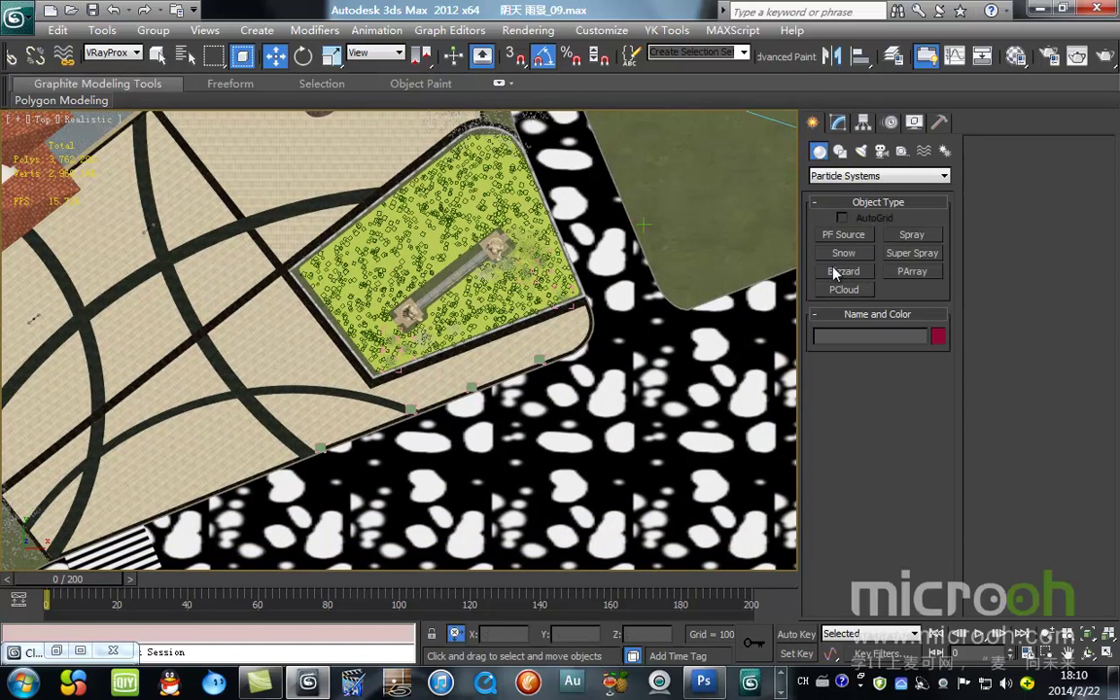
scroll(583, 331, down, 3)
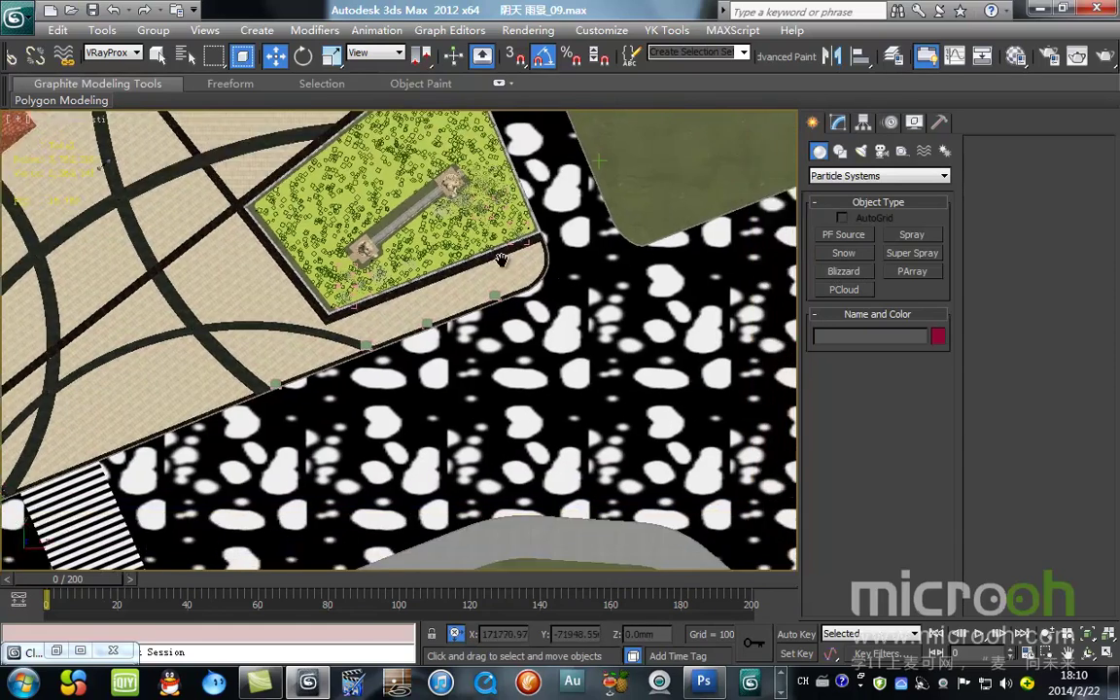
Create a Blizzard particle emitter about 36890 mm wide and 31444 mm long over the entrance plaza, planted bed and adjoining road.
click(851, 274)
middle_drag(210, 394, 318, 407)
scroll(439, 419, down, 2)
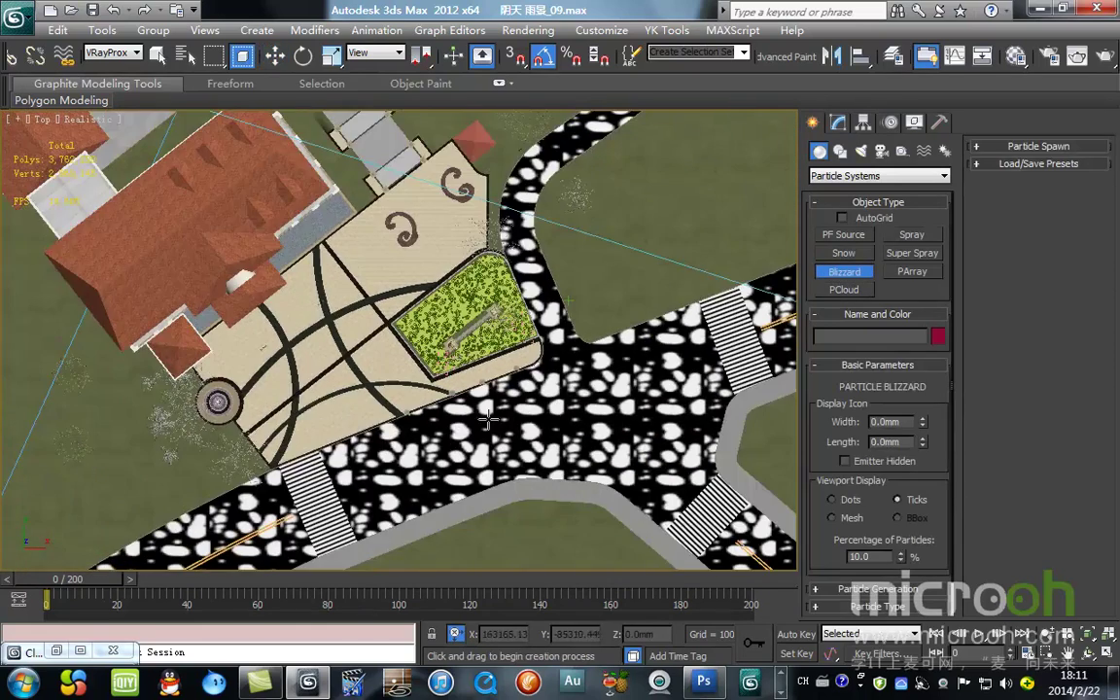
drag(338, 206, 633, 448)
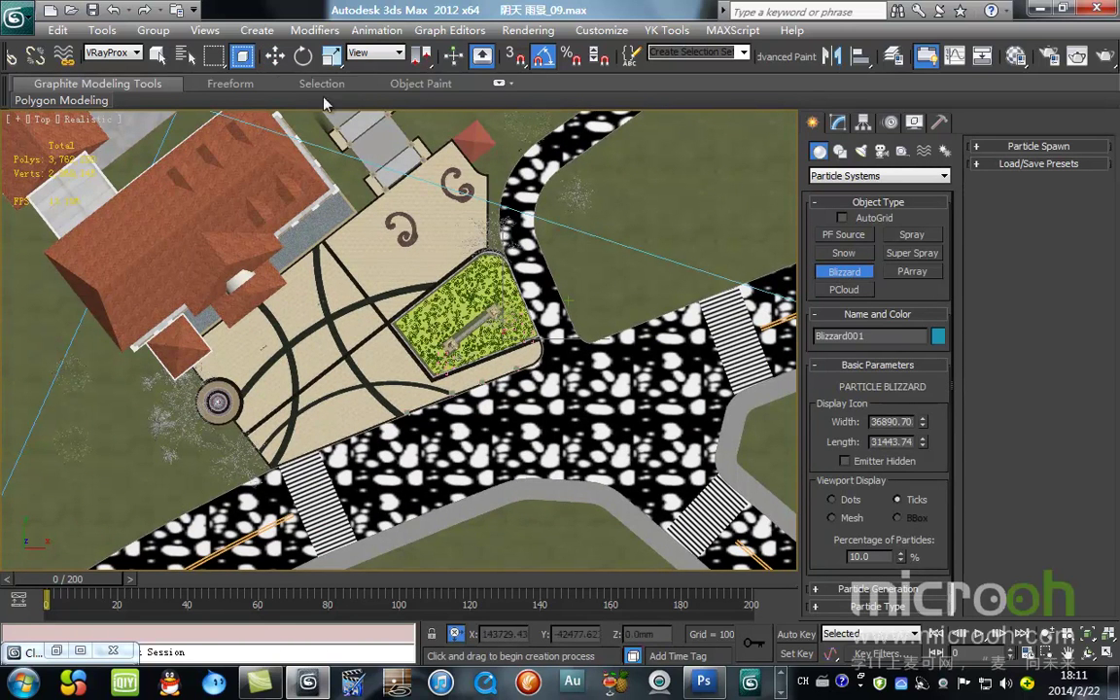
Raise the Blizzard emitter vertically in the Front view.
click(279, 56)
key(f)
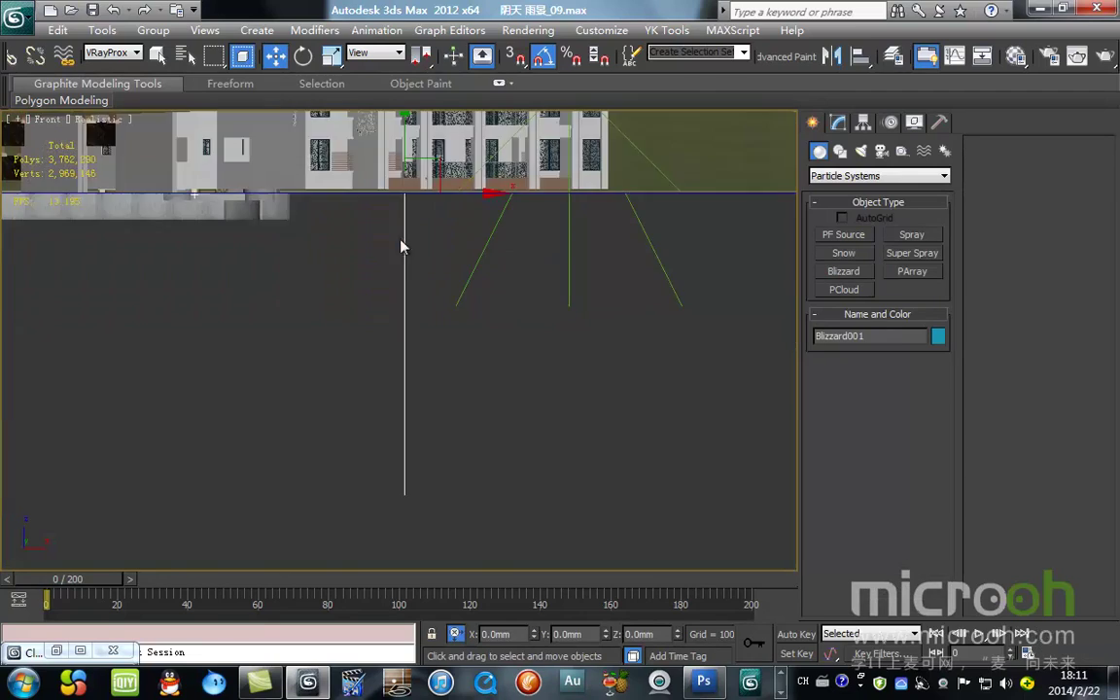
drag(440, 302, 437, 192)
Check the raised Blizzard emitter's coverage of the entrance from the Top and Camera02 views.
key(t)
scroll(369, 221, down, 4)
key(c)
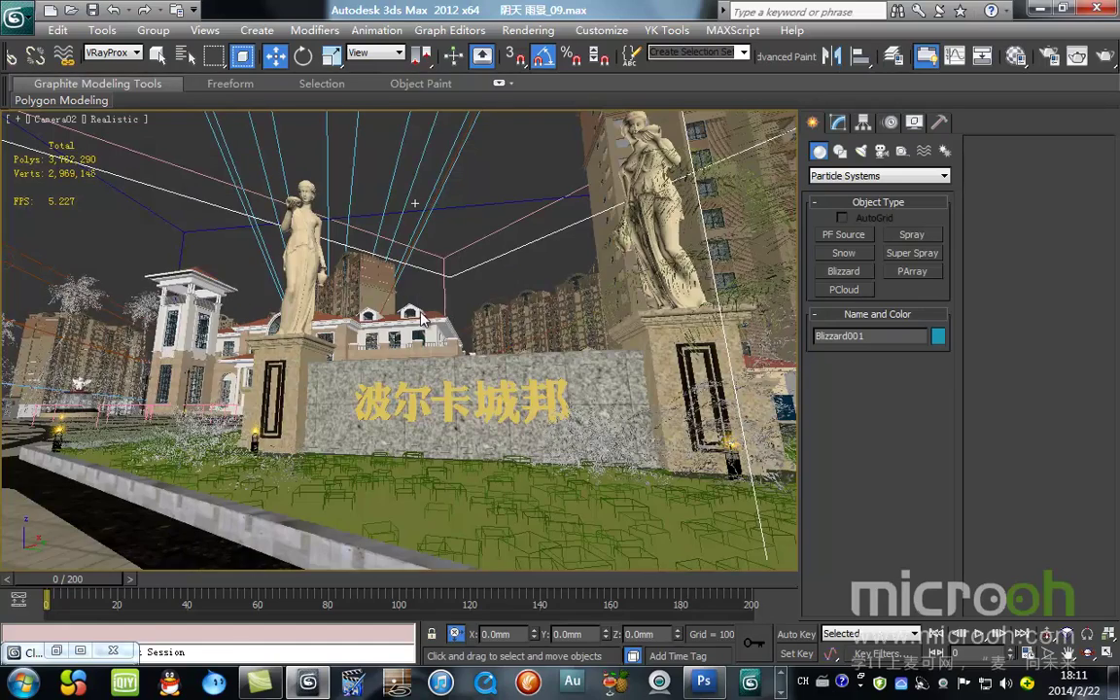
drag(86, 588, 55, 572)
key(t)
scroll(484, 332, down, 3)
middle_drag(466, 339, 467, 344)
scroll(467, 345, down, 3)
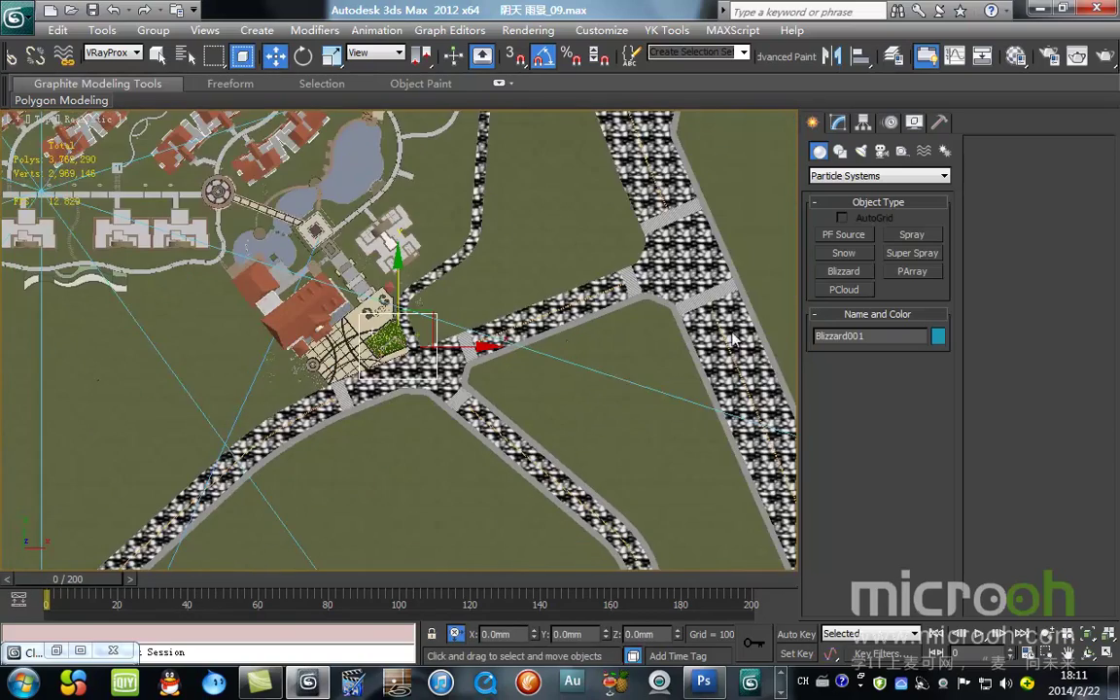
Enlarge the Blizzard emitter to about 654072 mm wide and 443042 mm long.
scroll(551, 356, down, 4)
click(837, 123)
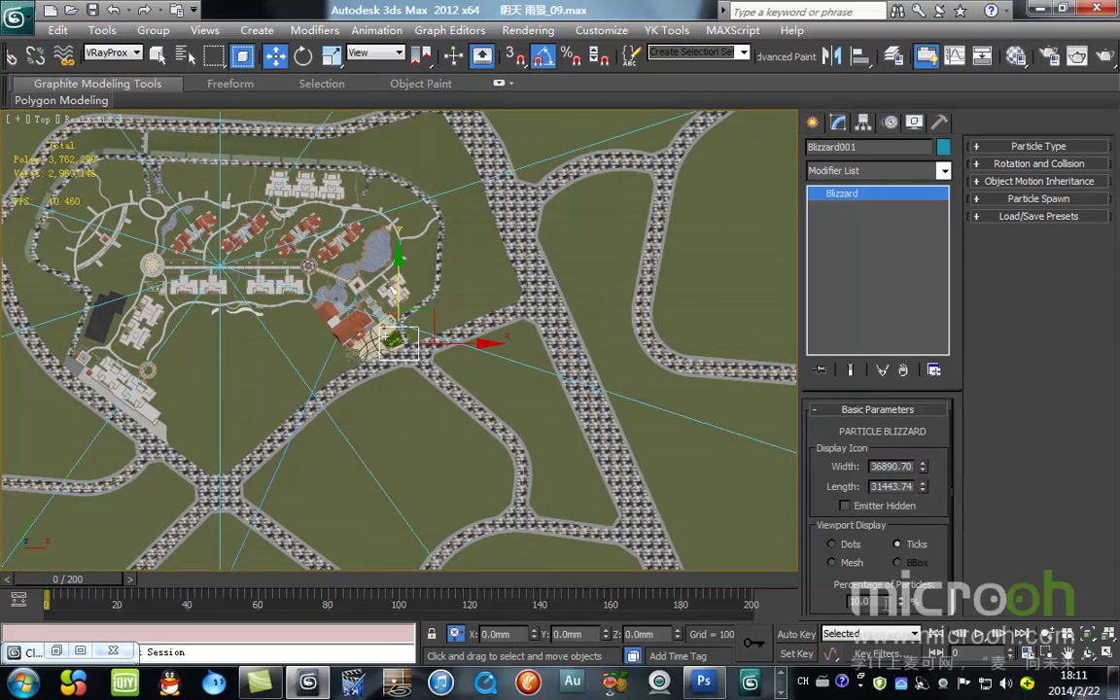
double_click(909, 467)
drag(922, 464, 778, 467)
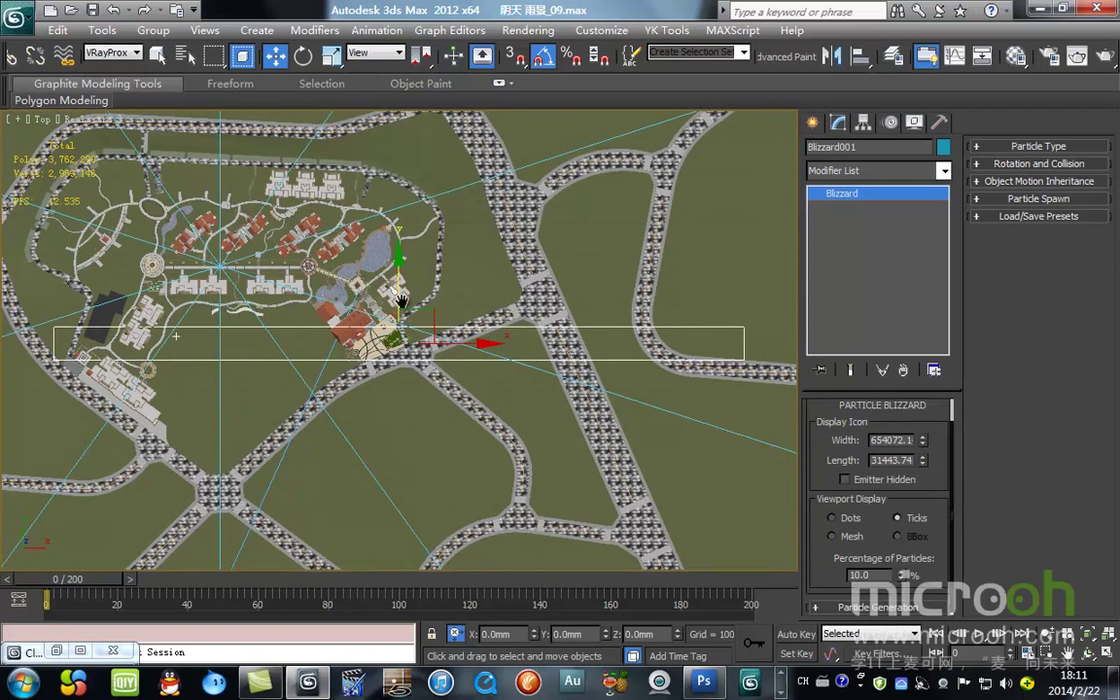
middle_drag(338, 285, 442, 345)
drag(926, 464, 926, 374)
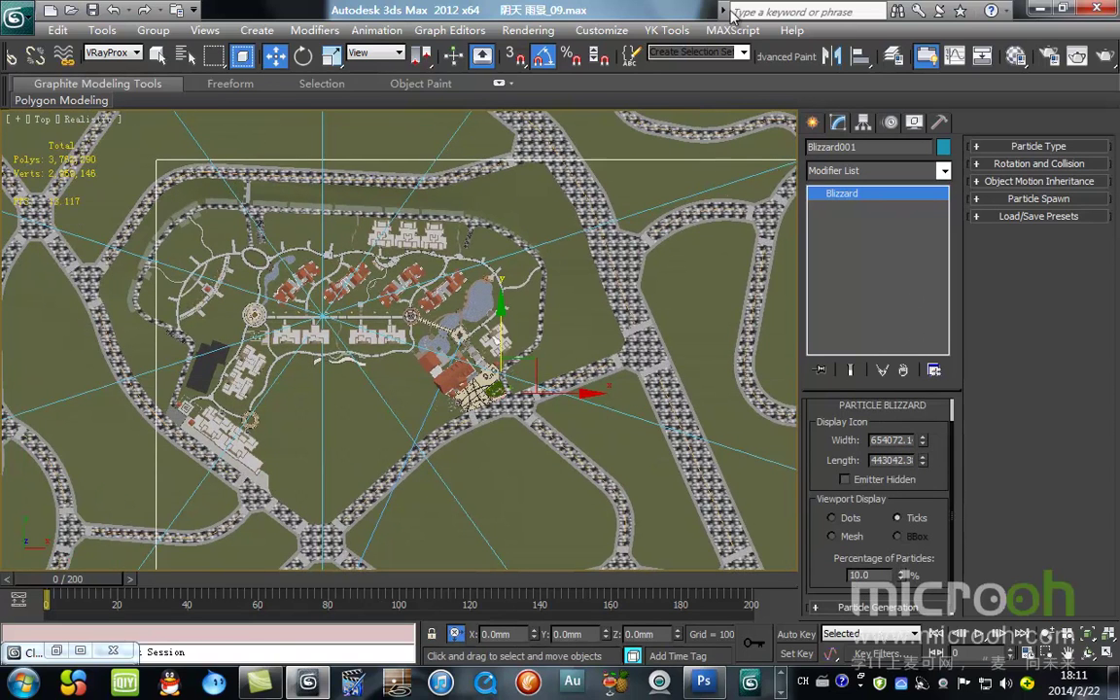
Shift the enlarged Blizzard emitter slightly in the Top view toward the buildings beside the entrance plaza.
scroll(462, 218, down, 2)
middle_drag(453, 201, 373, 100)
drag(425, 243, 396, 236)
middle_drag(388, 189, 457, 312)
scroll(448, 305, down, 2)
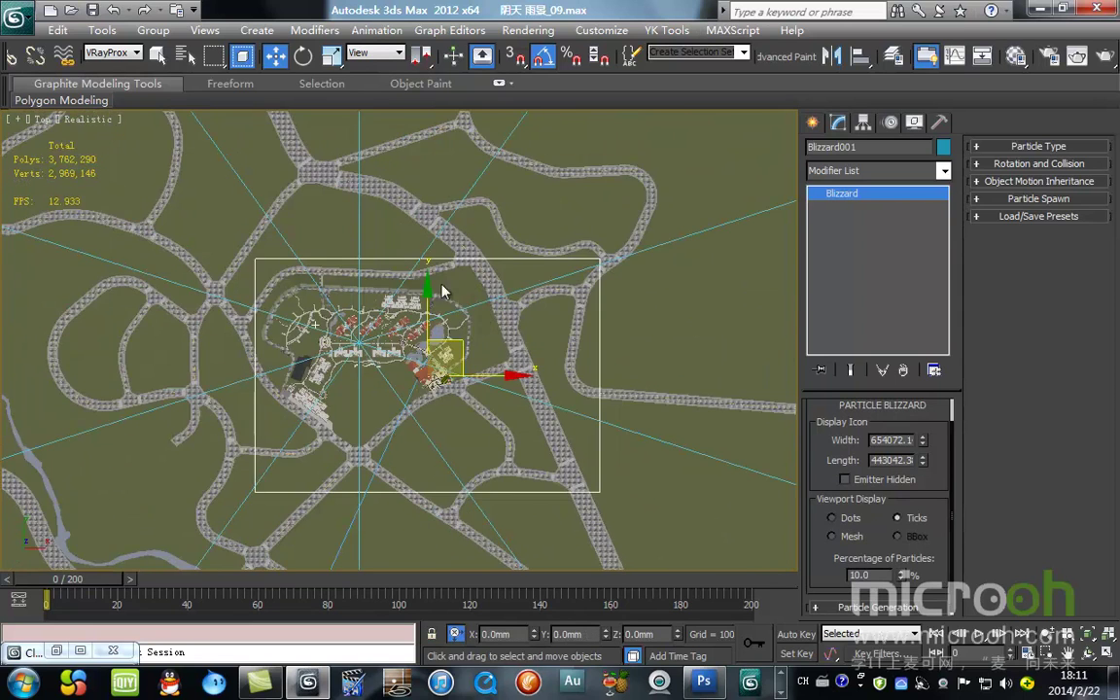
Turn off angle snapping and rotate the Blizzard emitter about 29 degrees around Z in the Top view.
scroll(451, 311, up, 2)
scroll(502, 356, up, 2)
key(e)
drag(523, 355, 525, 327)
right_click(525, 327)
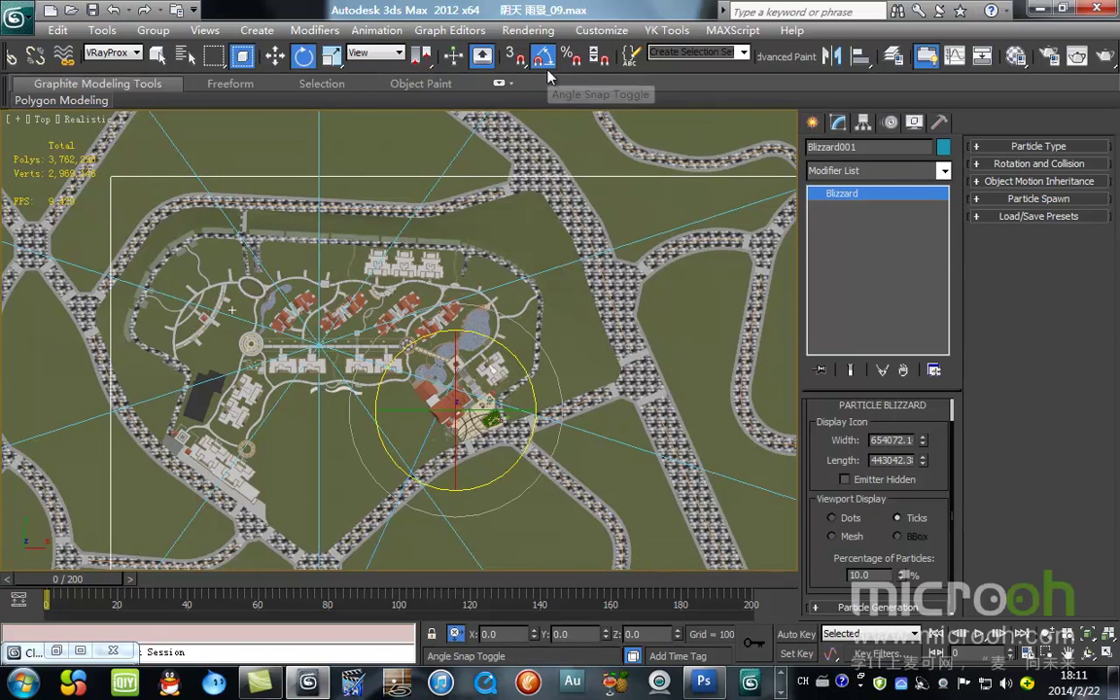
middle_drag(477, 402, 441, 356)
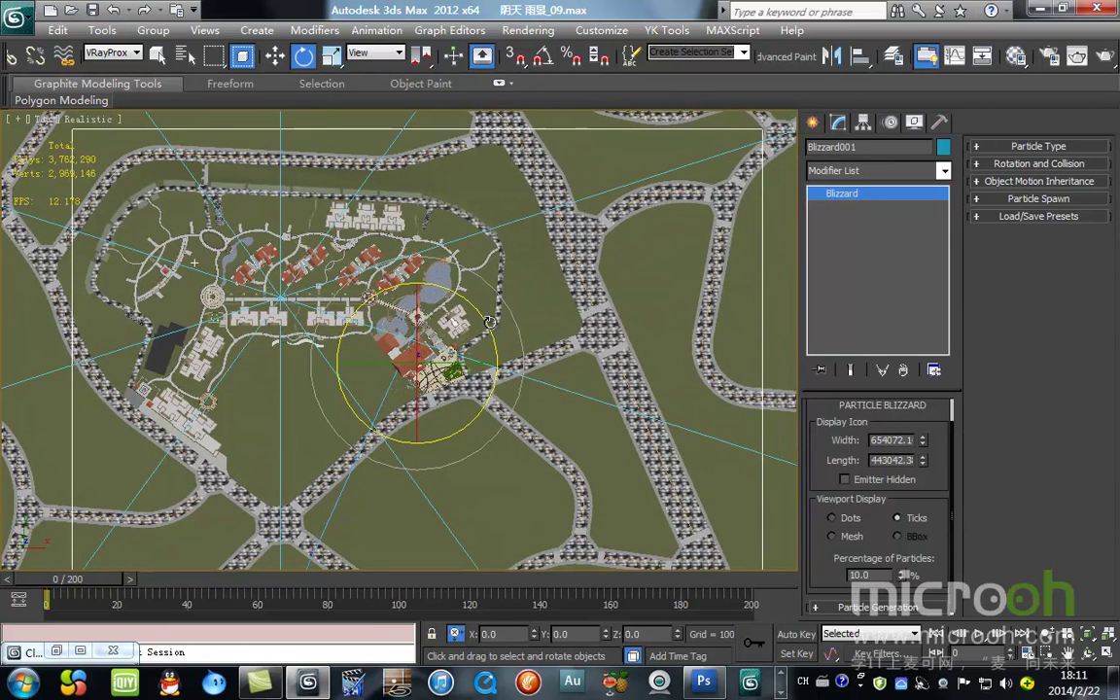
drag(439, 279, 485, 271)
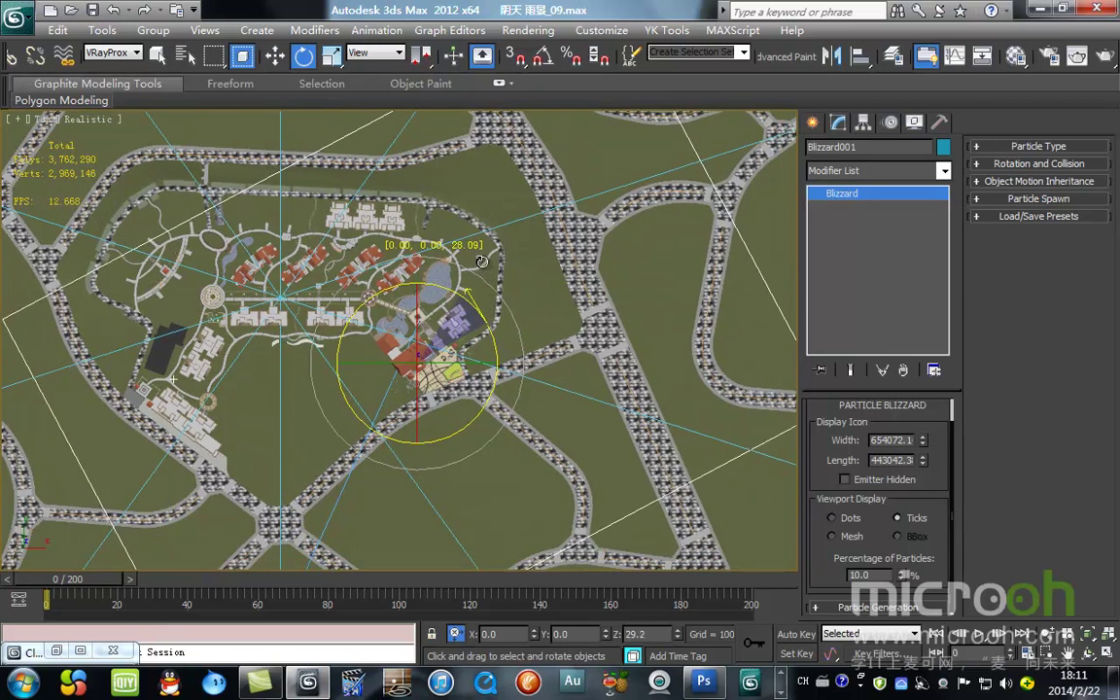
Adjust the rotated Blizzard emitter's position over the entrance area and raise it higher in the Front view.
key(w)
mouse_move(447, 322)
mouse_down()
mouse_move(556, 498)
mouse_move(564, 537)
mouse_move(457, 334)
mouse_up()
scroll(494, 413, down, 3)
scroll(494, 413, down, 2)
alt+middle_drag(485, 405, 414, 253)
key(f)
scroll(466, 389, down, 2)
drag(468, 375, 506, 217)
Advance to frame 200 and check the Blizzard emitter's placement from Camera02, Top and orbited views.
key(c)
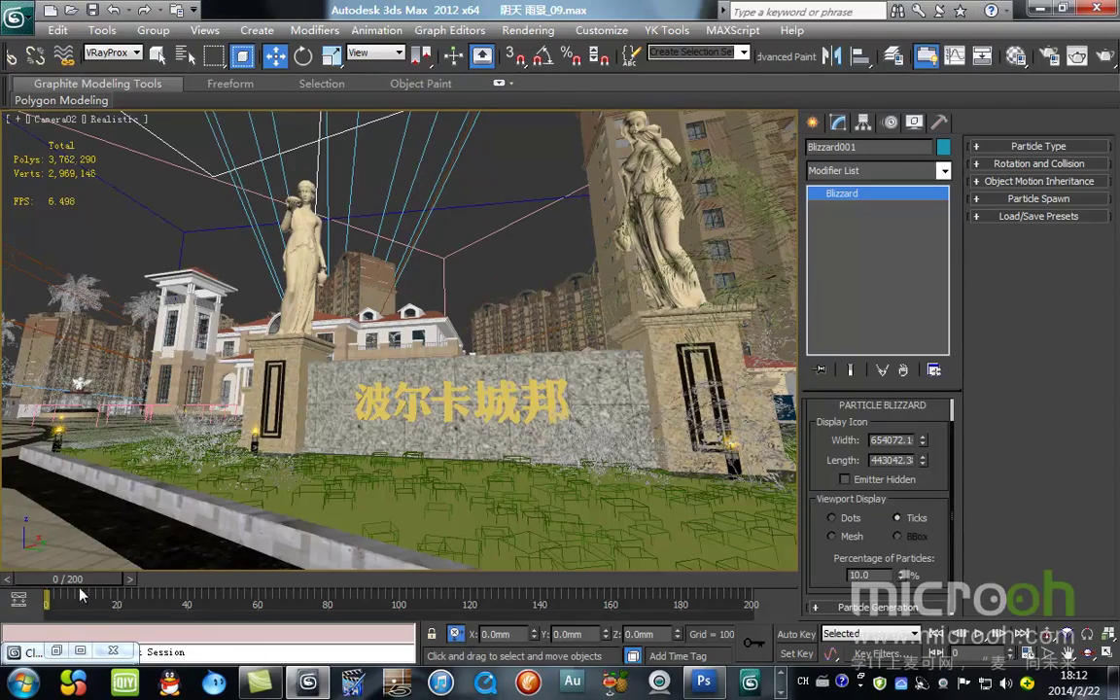
drag(127, 579, 751, 579)
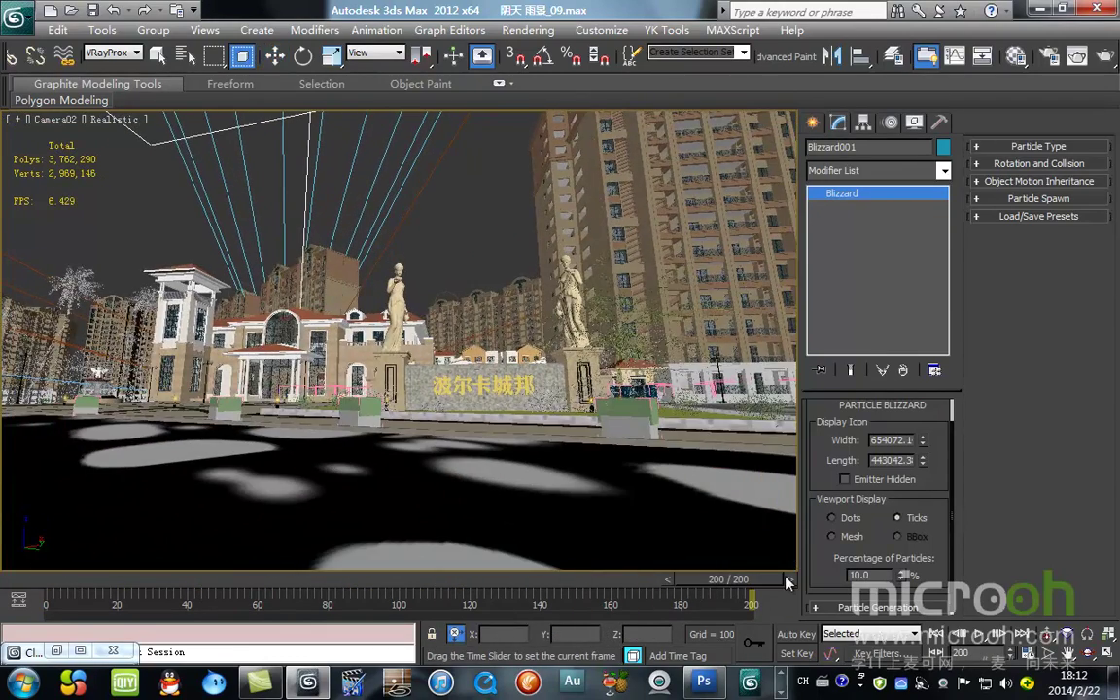
key(t)
key(z)
scroll(475, 330, up, 4)
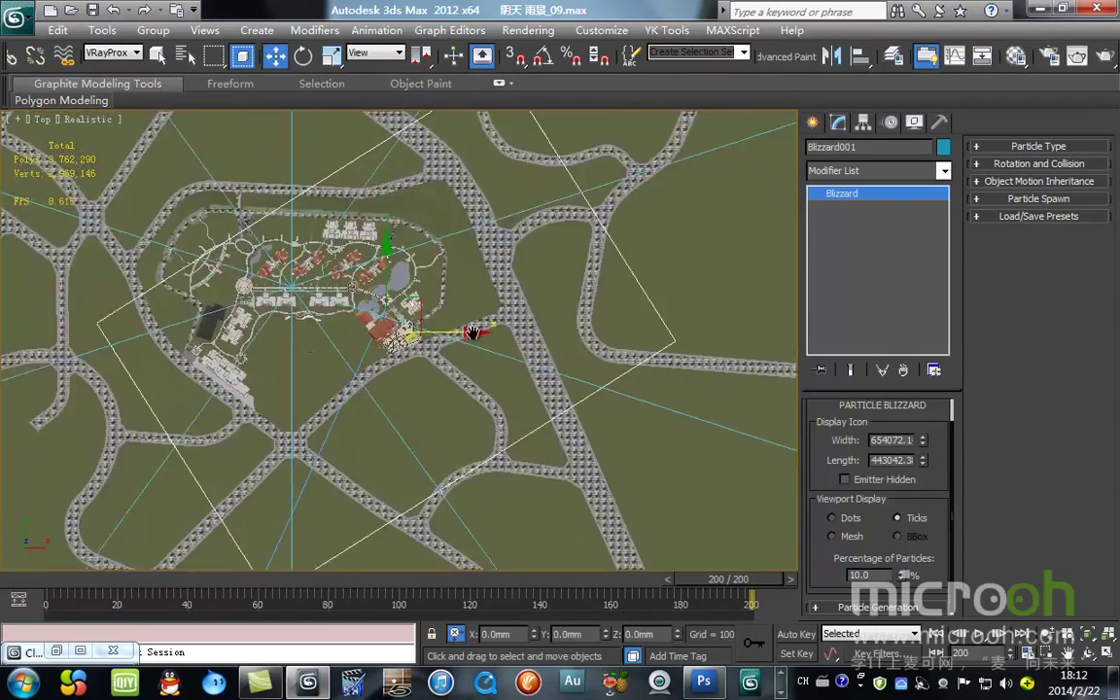
scroll(443, 342, up, 2)
middle_drag(443, 345, 462, 375)
scroll(484, 382, down, 4)
scroll(462, 375, up, 3)
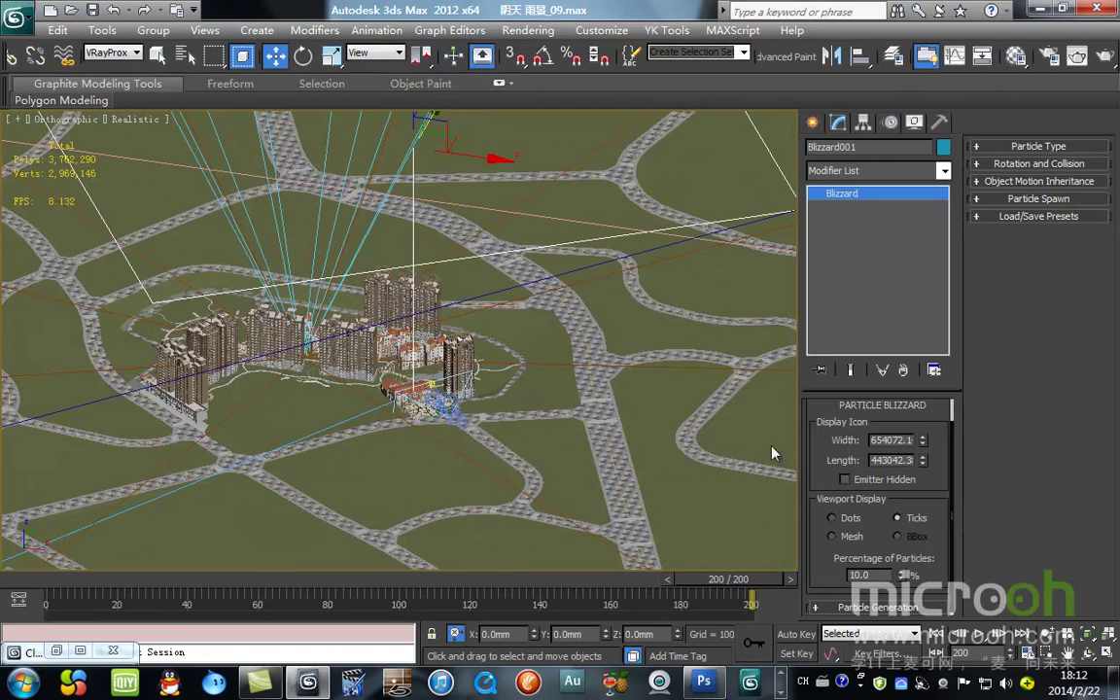
scroll(952, 473, up, 1)
scroll(946, 493, down, 1)
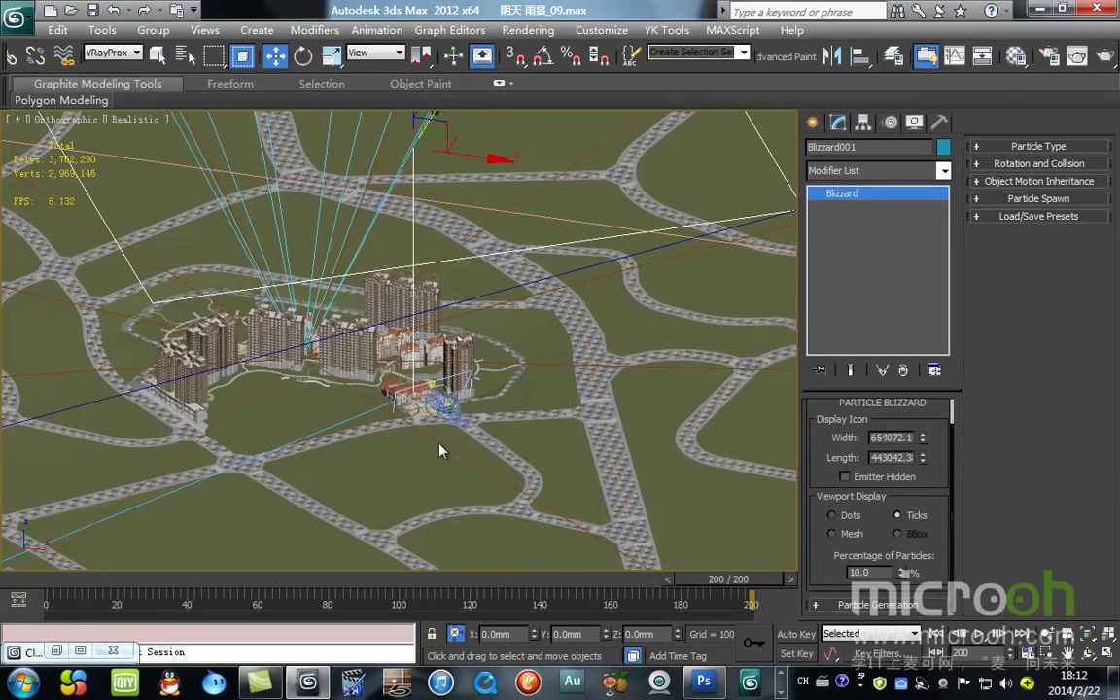
Look over the Blizzard emitter's Particle Type options and open its Particle Generation parameters.
scroll(445, 450, up, 2)
middle_drag(447, 451, 434, 484)
scroll(512, 475, up, 2)
scroll(530, 443, down, 4)
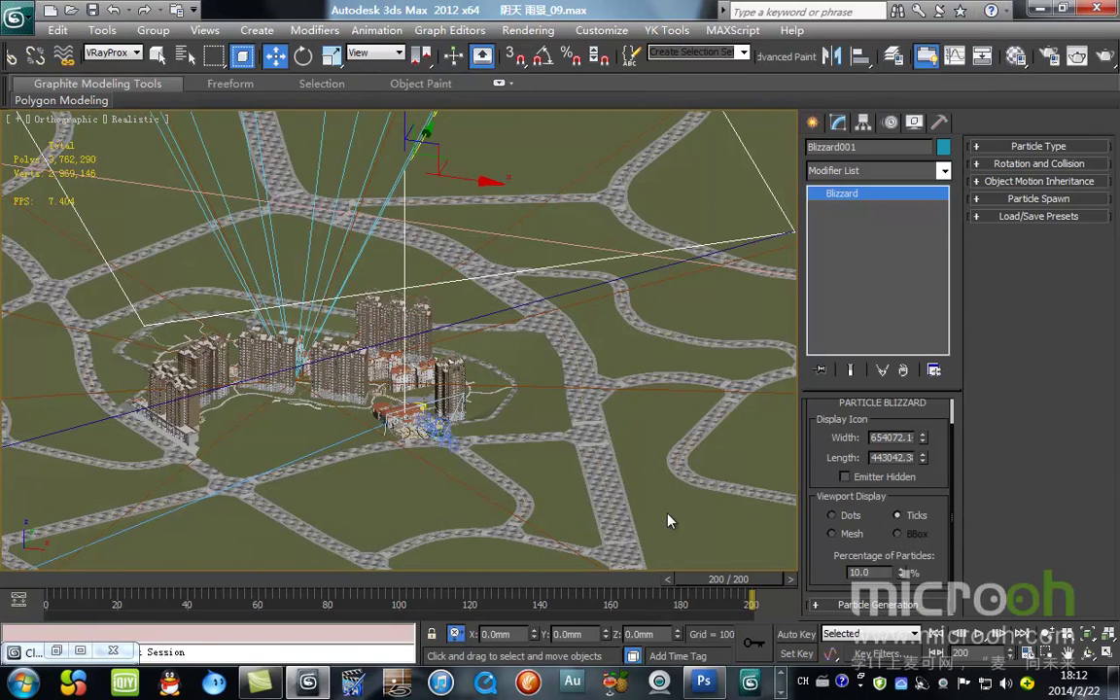
click(1044, 146)
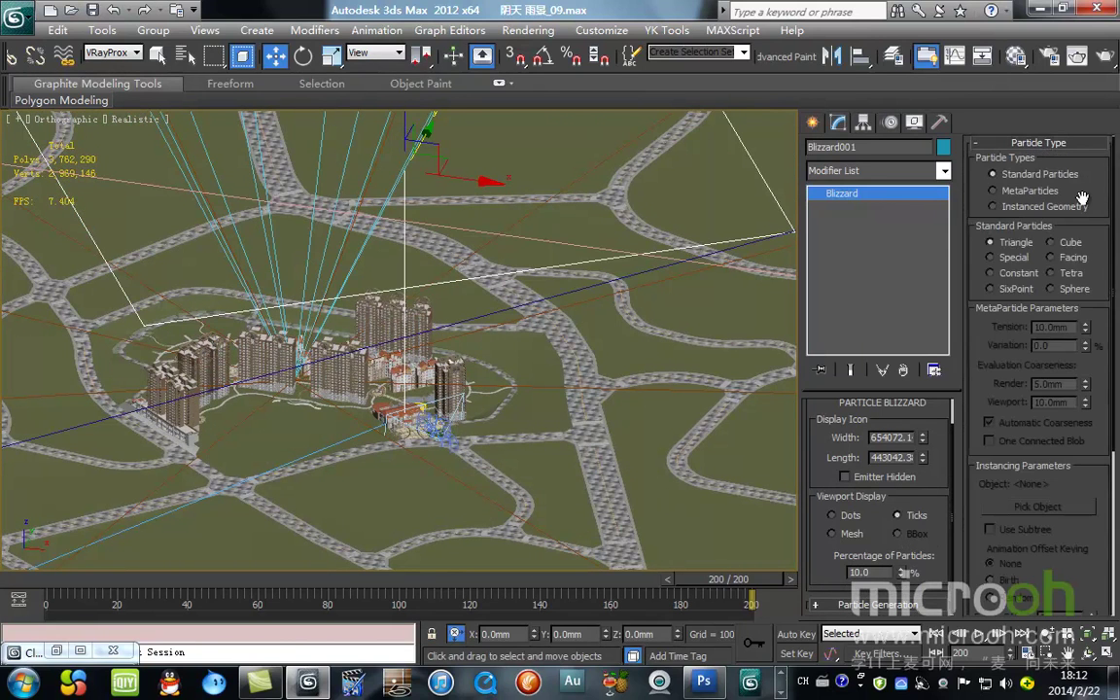
click(1054, 145)
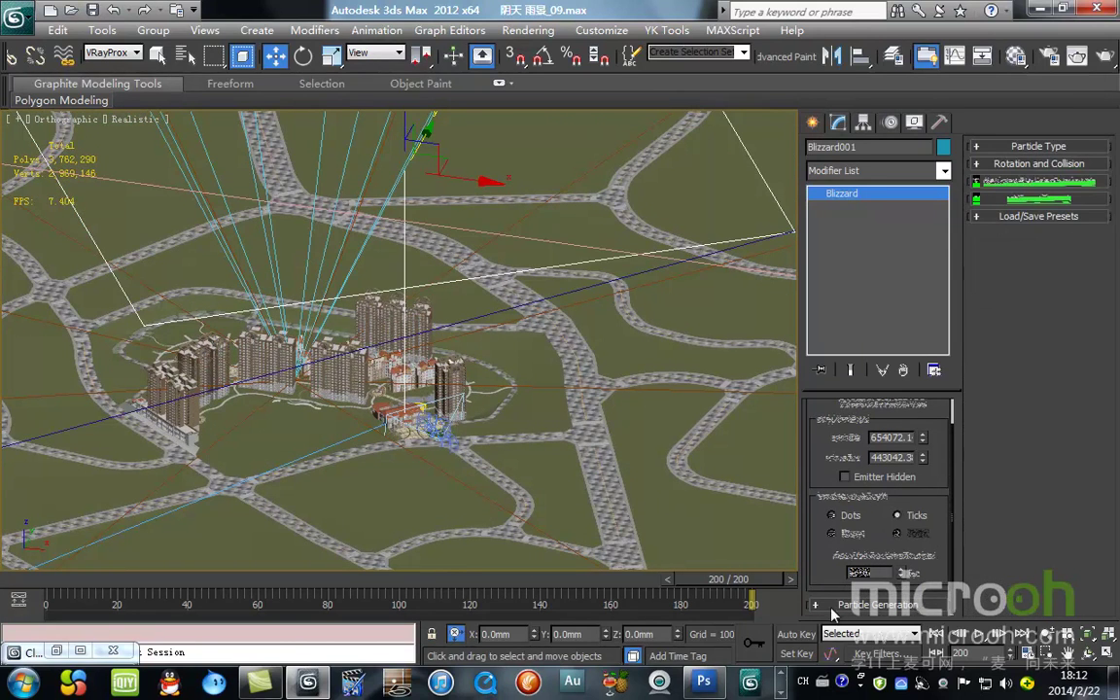
click(877, 605)
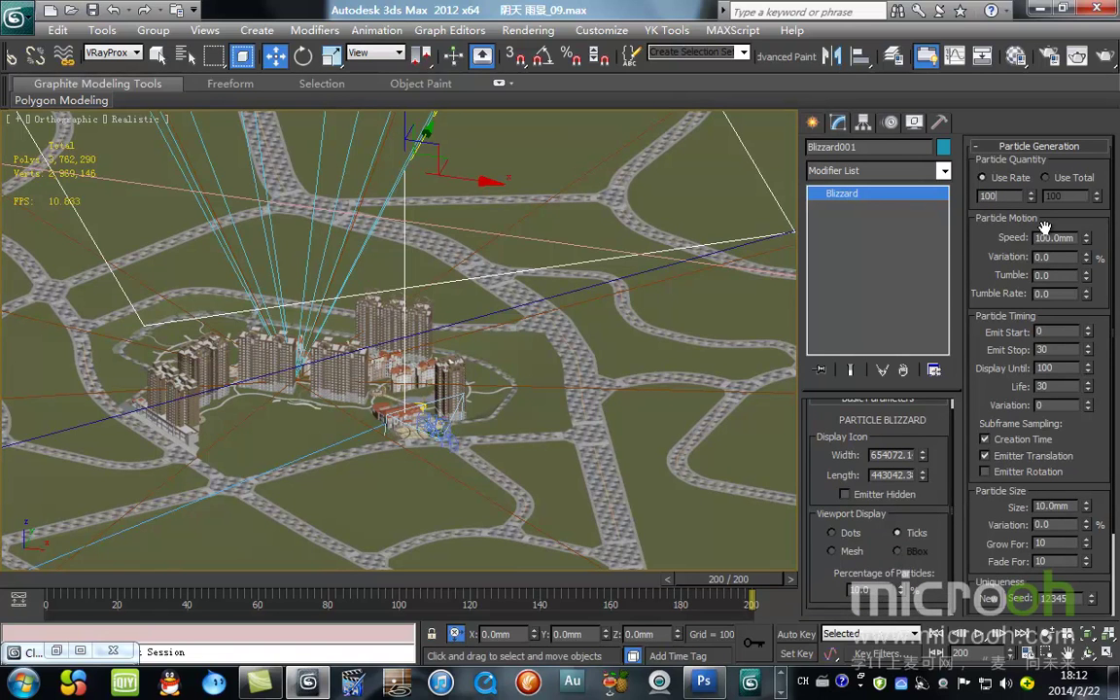
Set the Blizzard emitter's particle rate to 100 and its displayed percentage of particles to 100%.
drag(882, 589, 801, 570)
text(1)
key(Return)
scroll(557, 389, down, 3)
middle_drag(557, 389, 548, 399)
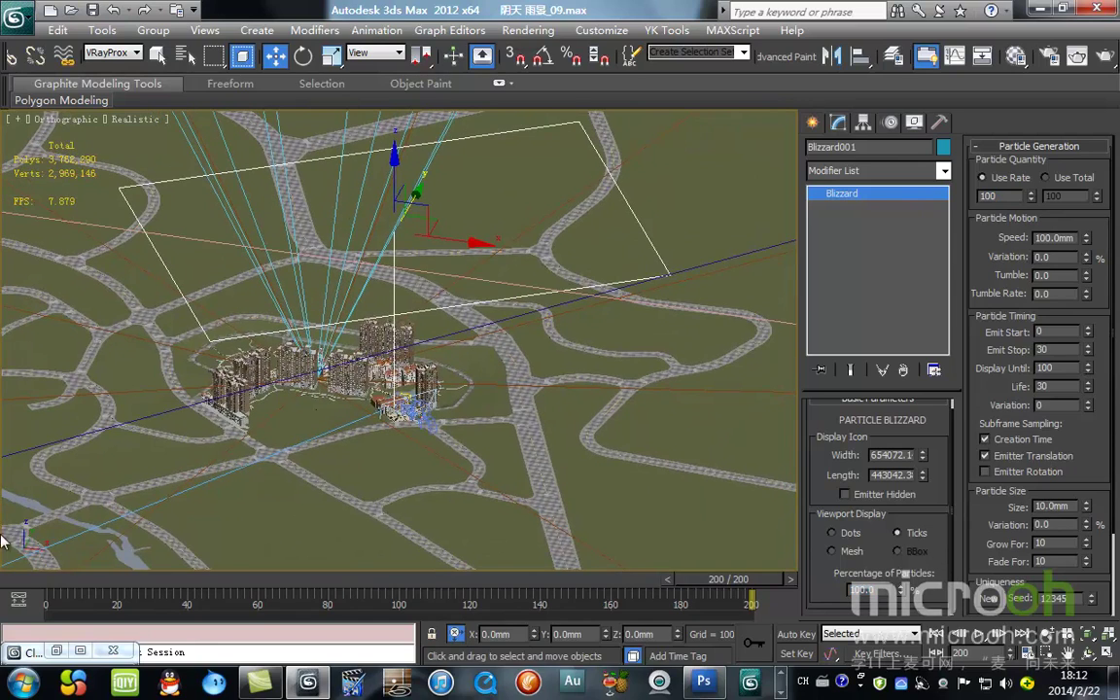
Scrub the timeline near frame 0 and inspect the Blizzard particles in the orthographic and Front views.
click(32, 580)
drag(51, 589, 183, 601)
right_click(184, 601)
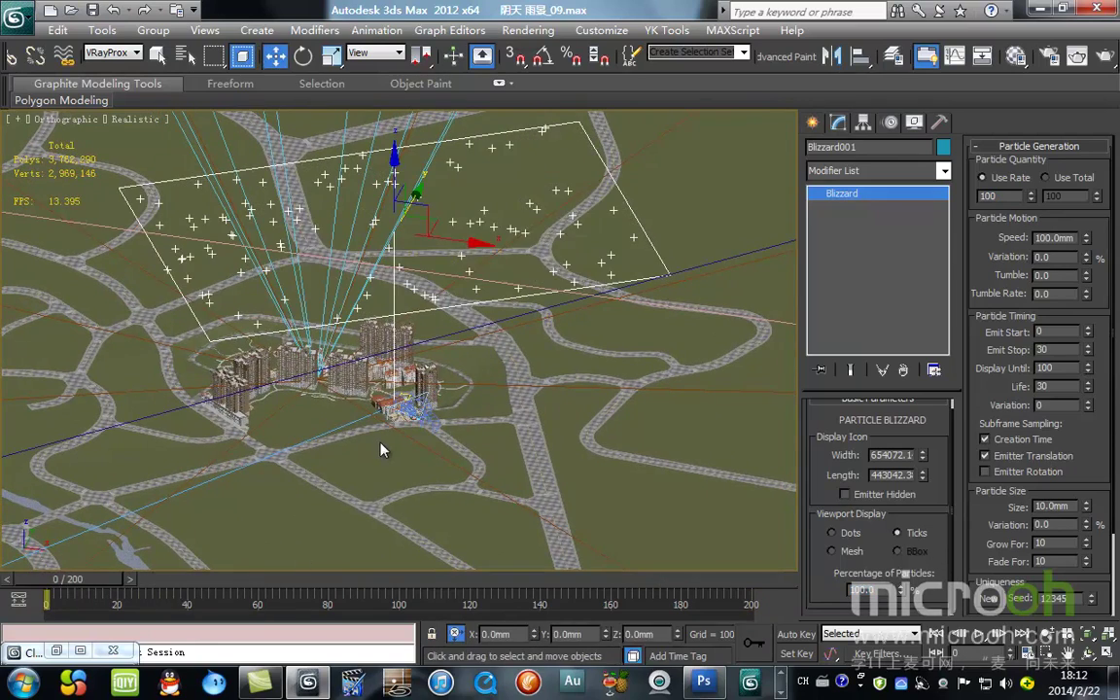
key(f)
scroll(443, 398, down, 2)
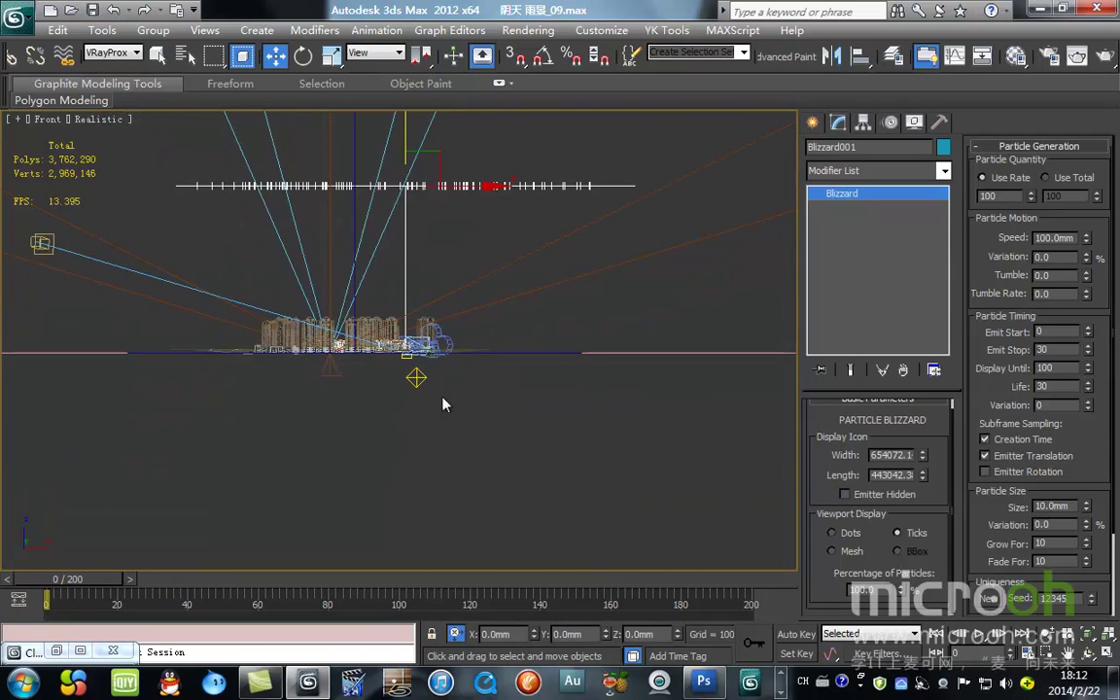
alt+middle_drag(443, 397, 468, 428)
Set the selection filter to All, select the ground together with the Blizzard emitter and isolate both from the buildings.
click(112, 52)
click(110, 71)
key(c)
drag(134, 584, 795, 583)
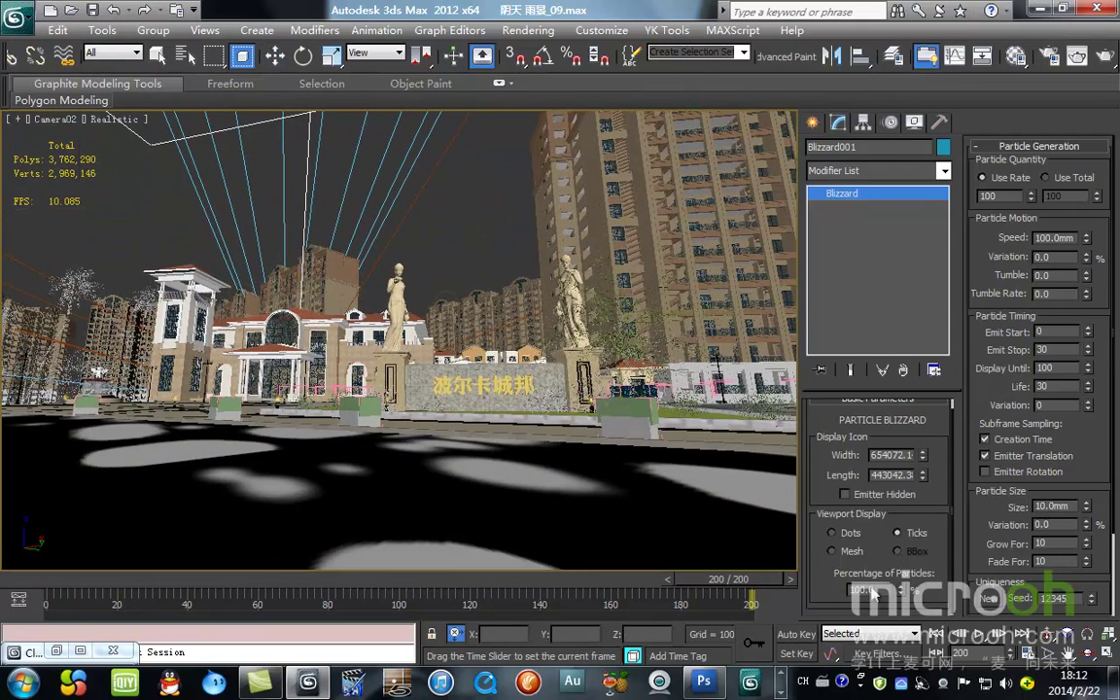
click(280, 476)
key(w)
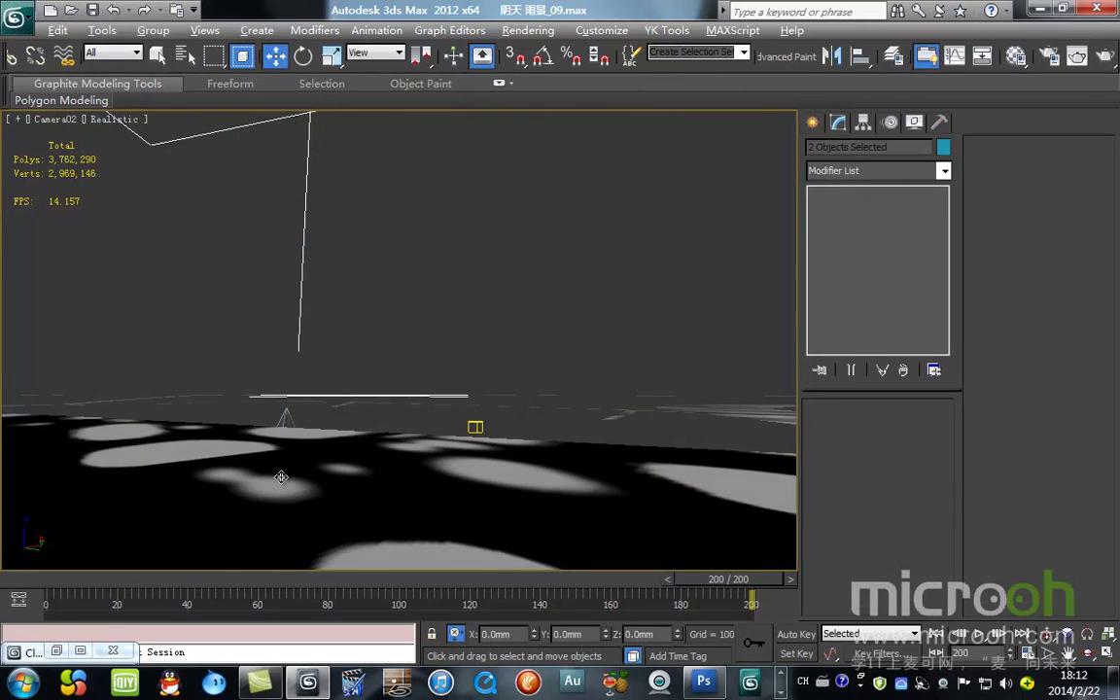
key(f)
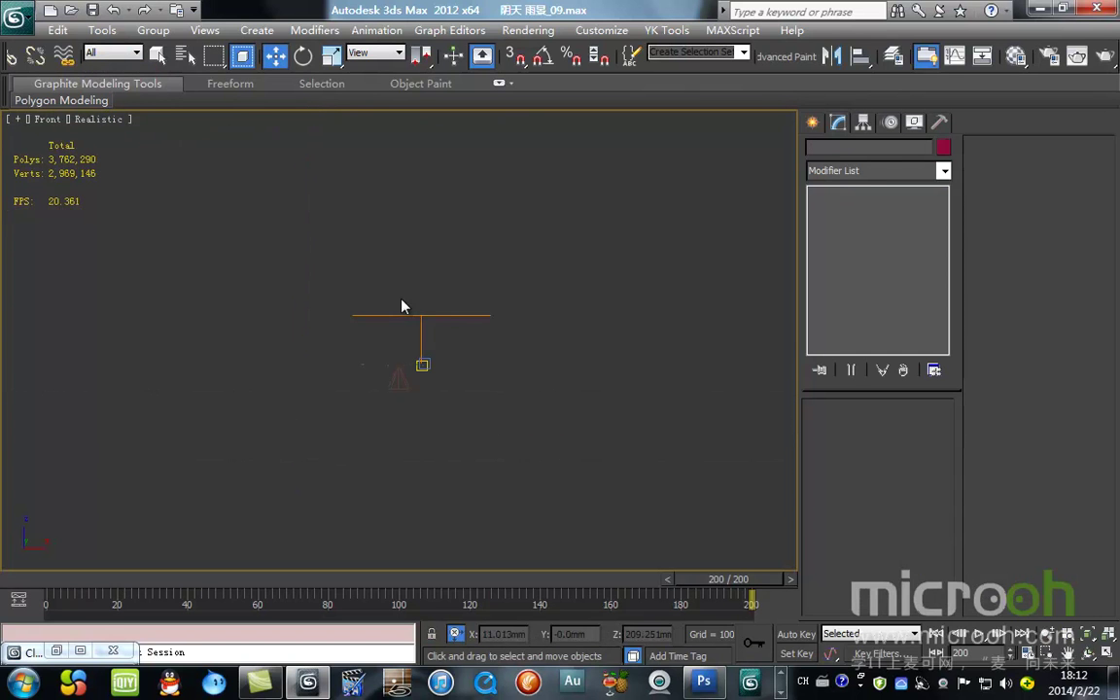
Display the Front view in wireframe and return the animation to frame 0.
scroll(445, 404, up, 5)
key(F3)
scroll(253, 321, down, 2)
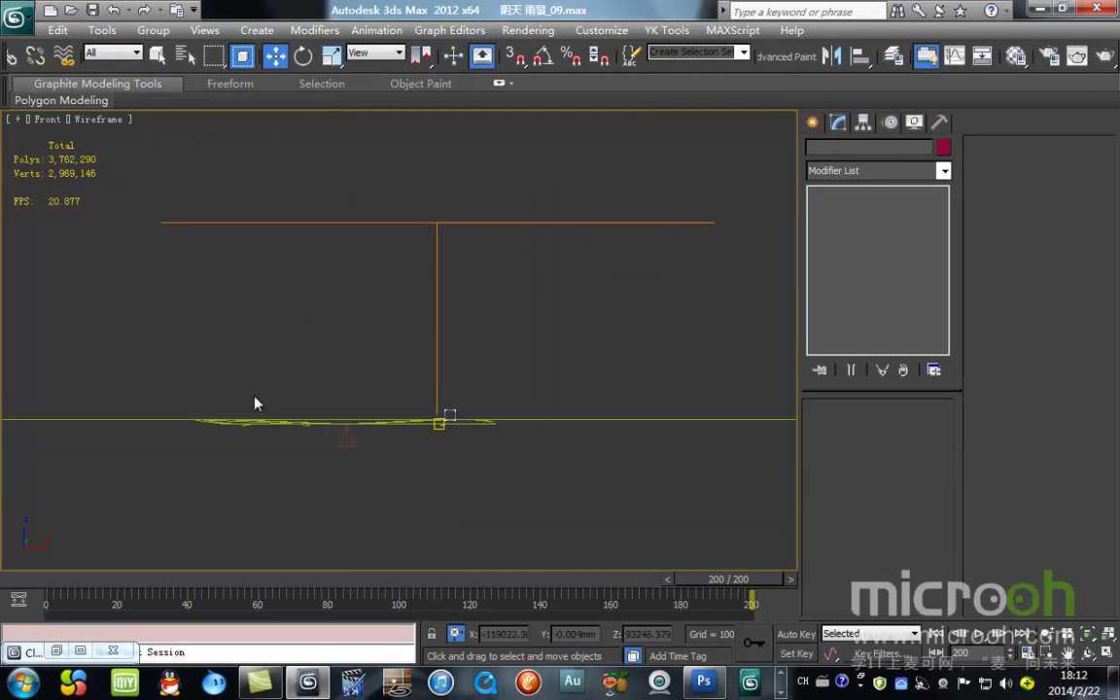
click(43, 581)
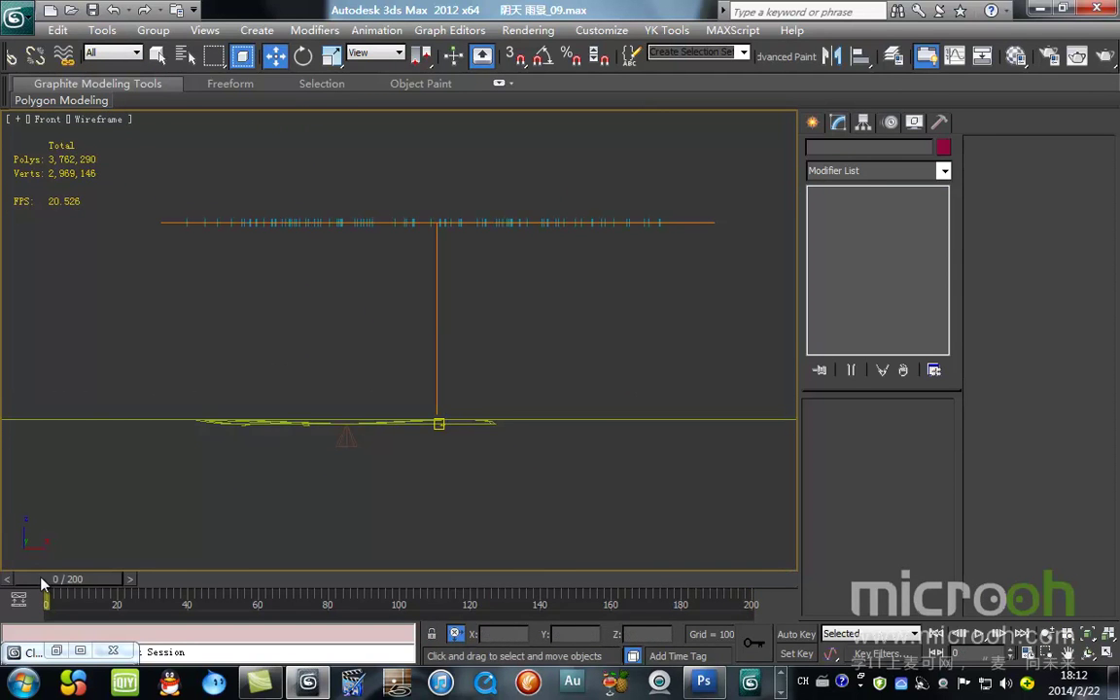
scroll(398, 375, down, 4)
scroll(394, 326, up, 4)
Select the Blizzard emitter and set its particle rate to 10 and displayed percentage of particles to 10%.
drag(650, 361, 567, 212)
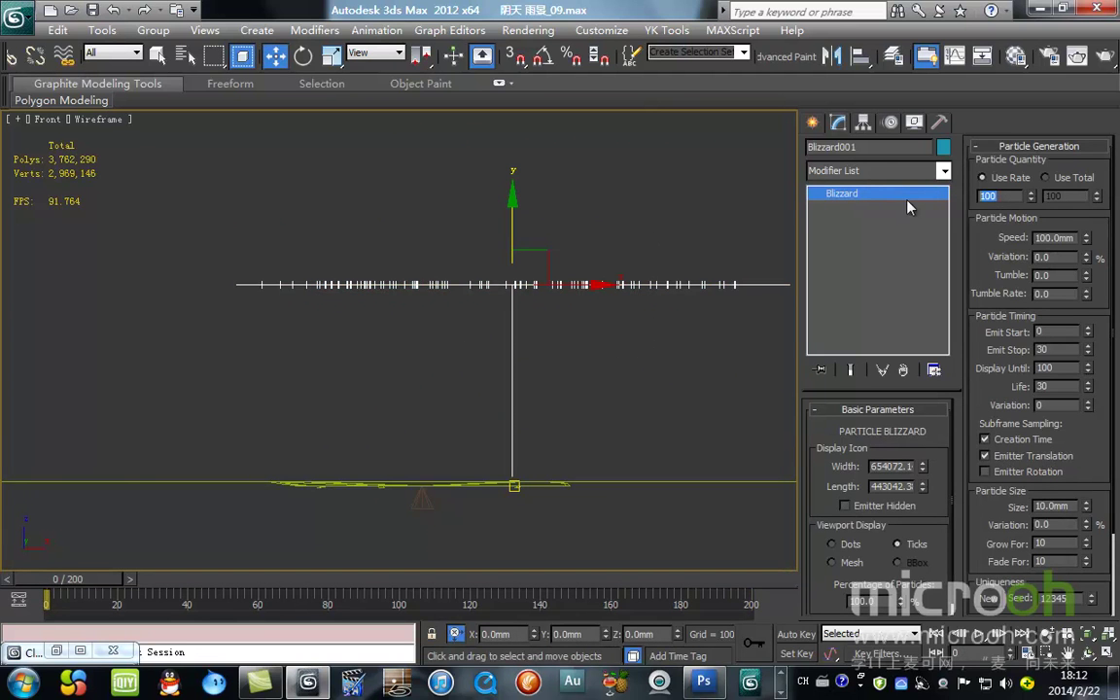
text(10)
key(Return)
drag(879, 600, 842, 597)
text(10)
key(Return)
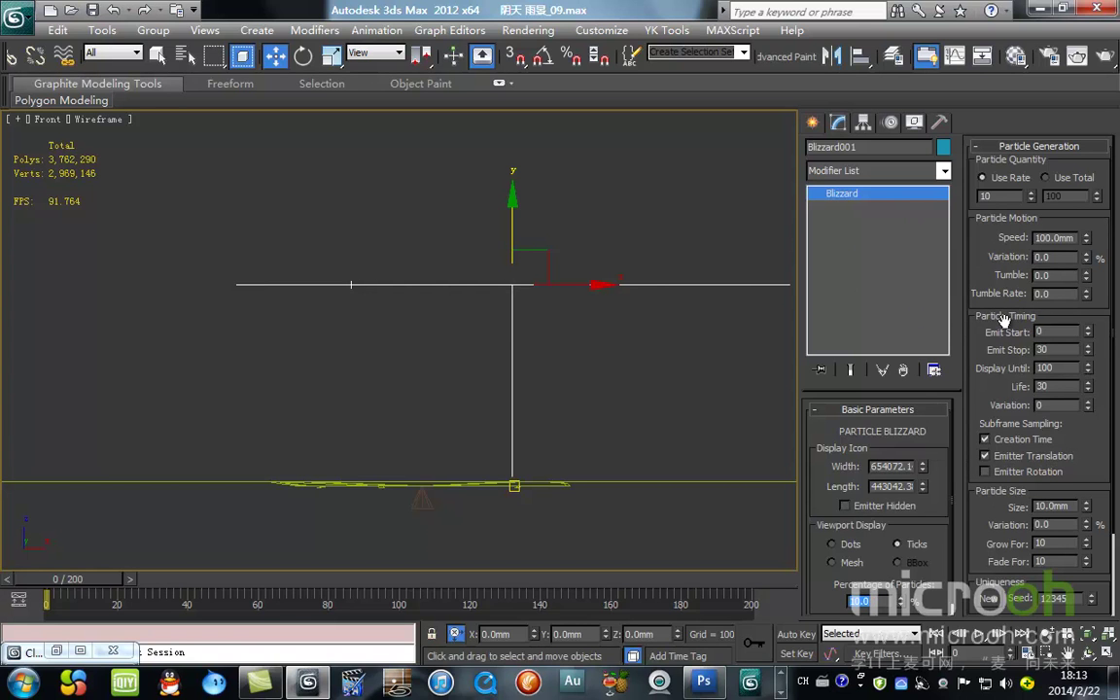
Set the Blizzard's Emit Start to -50 and scrub the timeline to check the emission.
double_click(1048, 332)
key(Return)
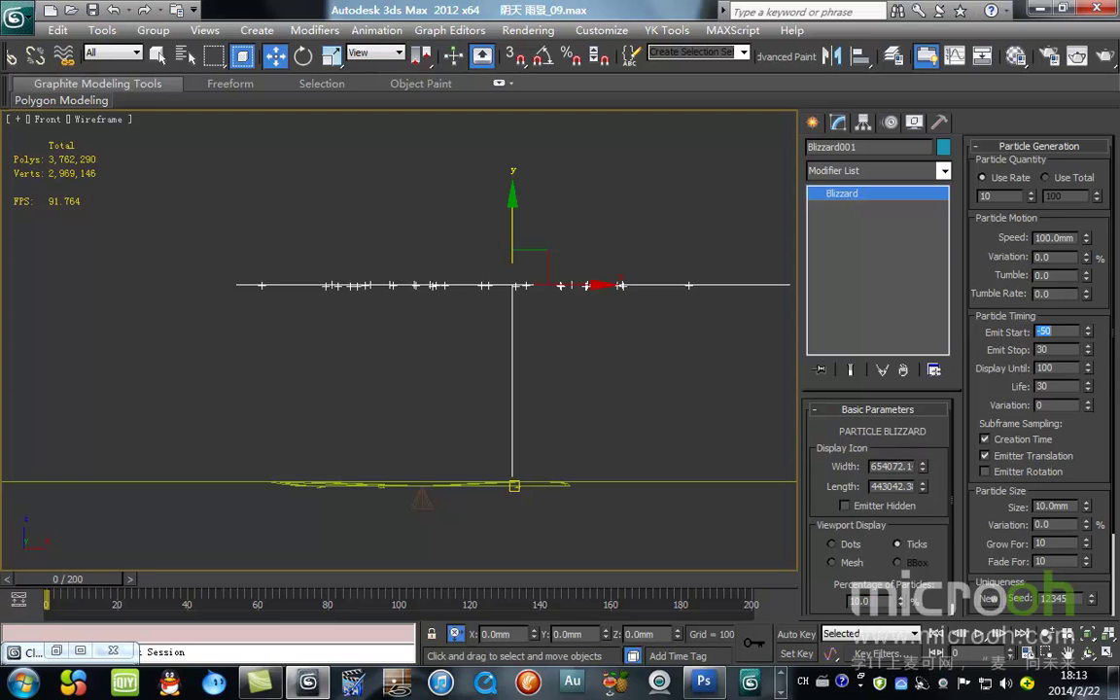
drag(51, 581, 0, 583)
key(w)
Set the Blizzard's Emit Stop and Display Until to 200 and its particle Life to 80.
text(200)
key(Return)
key(Tab)
text(80)
key(Return)
drag(42, 583, 2, 580)
key(w)
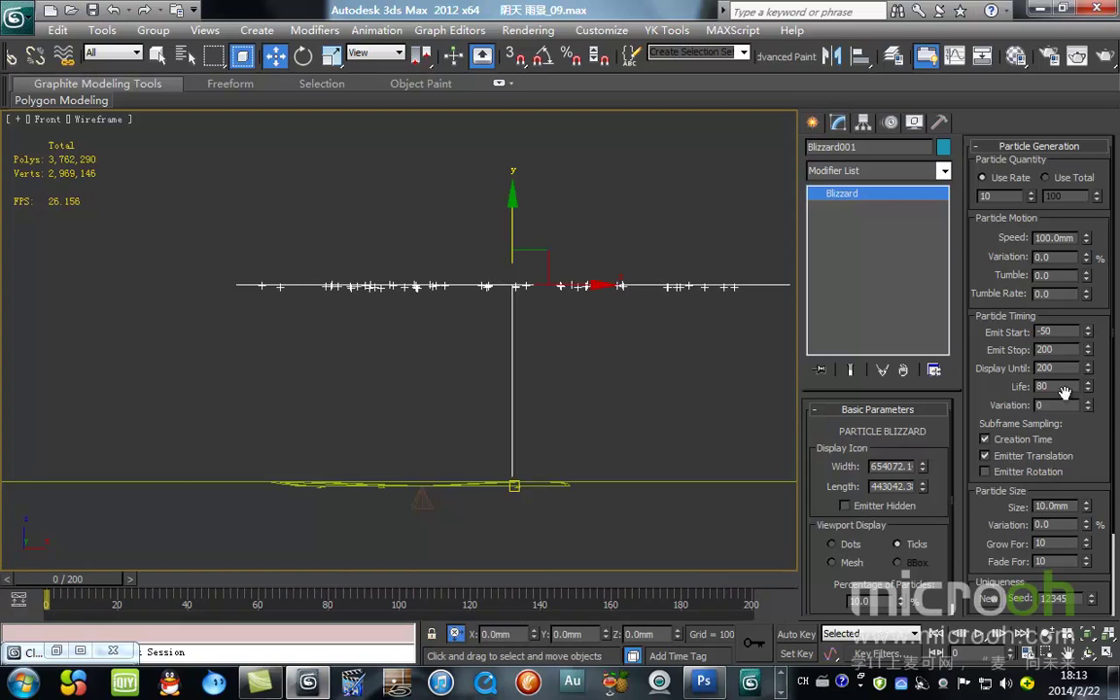
key(Return)
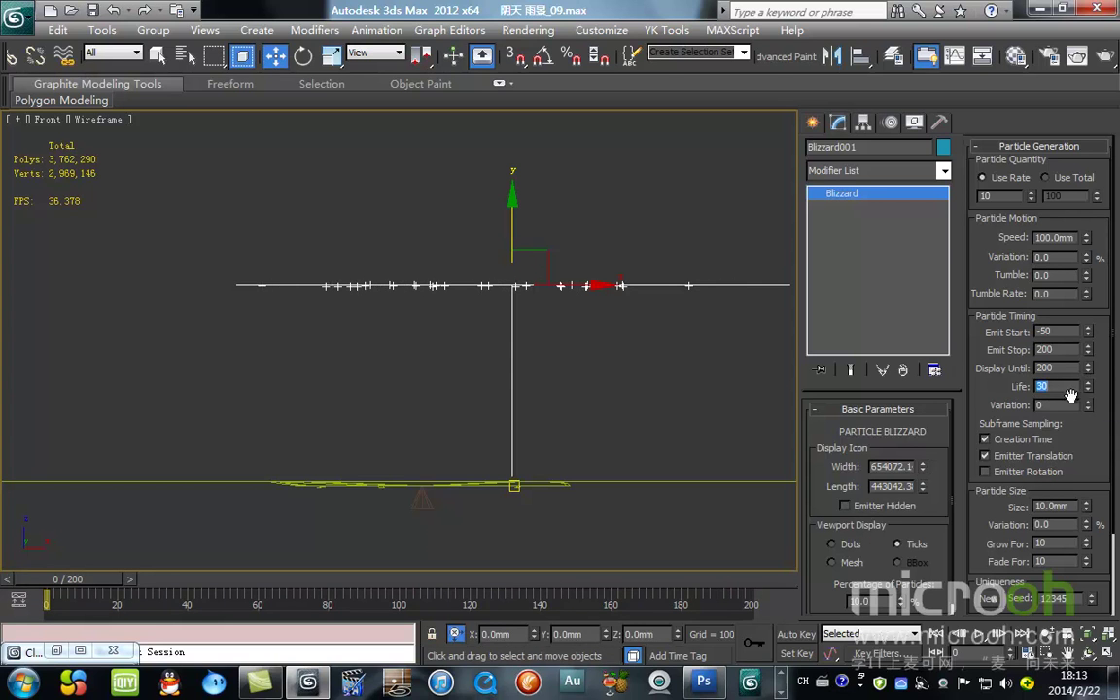
key(Return)
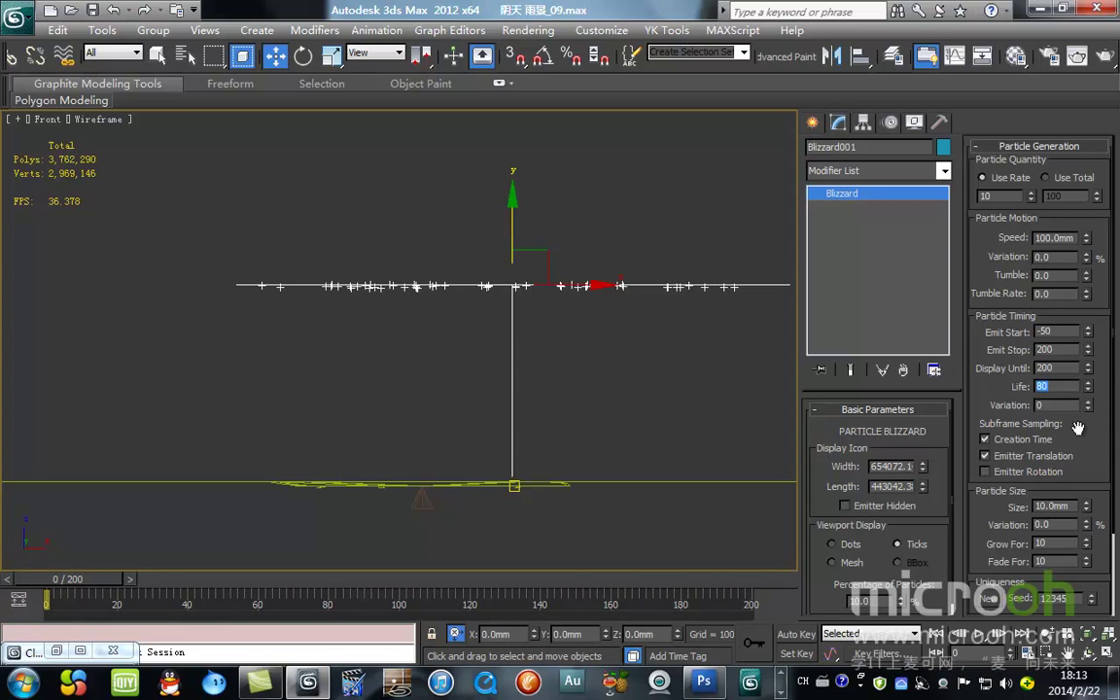
Raise the Blizzard's particle speed to about 5816 mm and check in the Front view how far the particles fall.
double_click(1063, 238)
text(1600)
key(Return)
drag(1116, 293, 1116, 272)
right_click(1117, 272)
scroll(420, 374, down, 2)
middle_drag(420, 374, 366, 350)
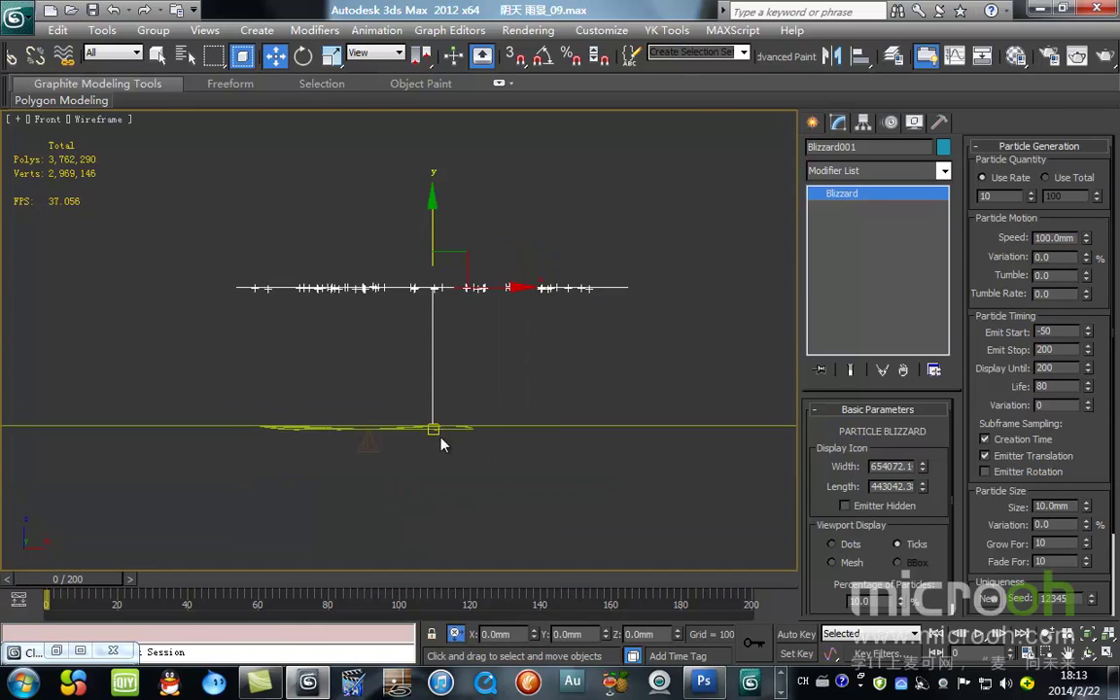
drag(1086, 225, 894, 35)
drag(70, 579, 5, 596)
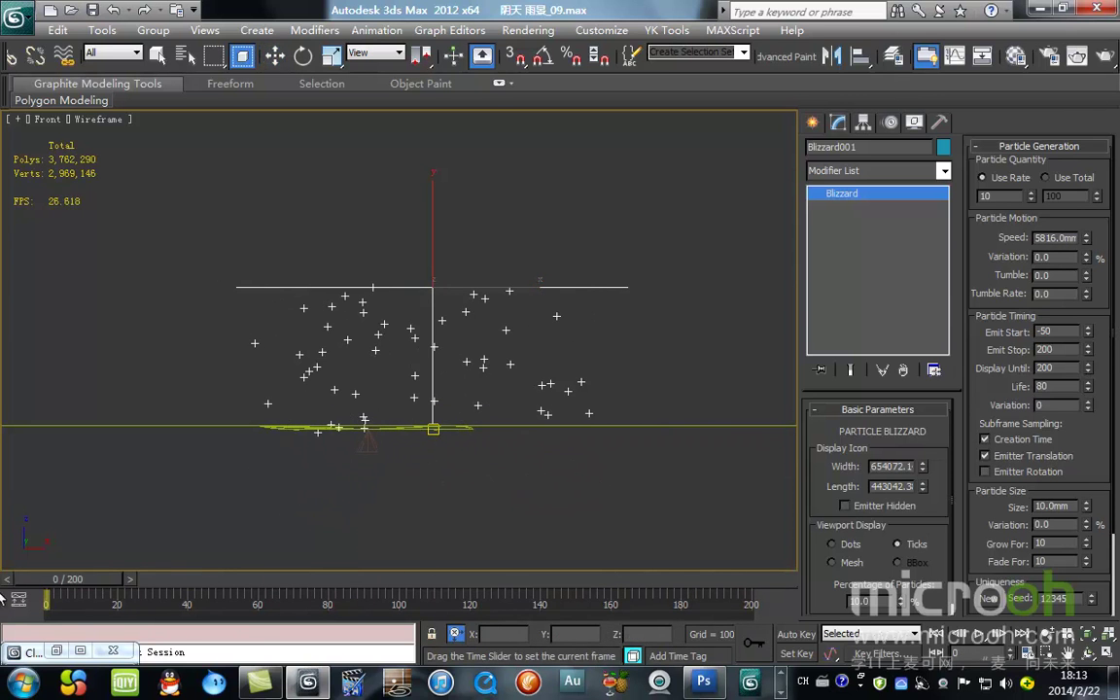
Raise the Blizzard emitter higher above the ground in the Front view and recheck the fall by scrubbing the timeline.
key(w)
key(q)
drag(73, 581, 3, 595)
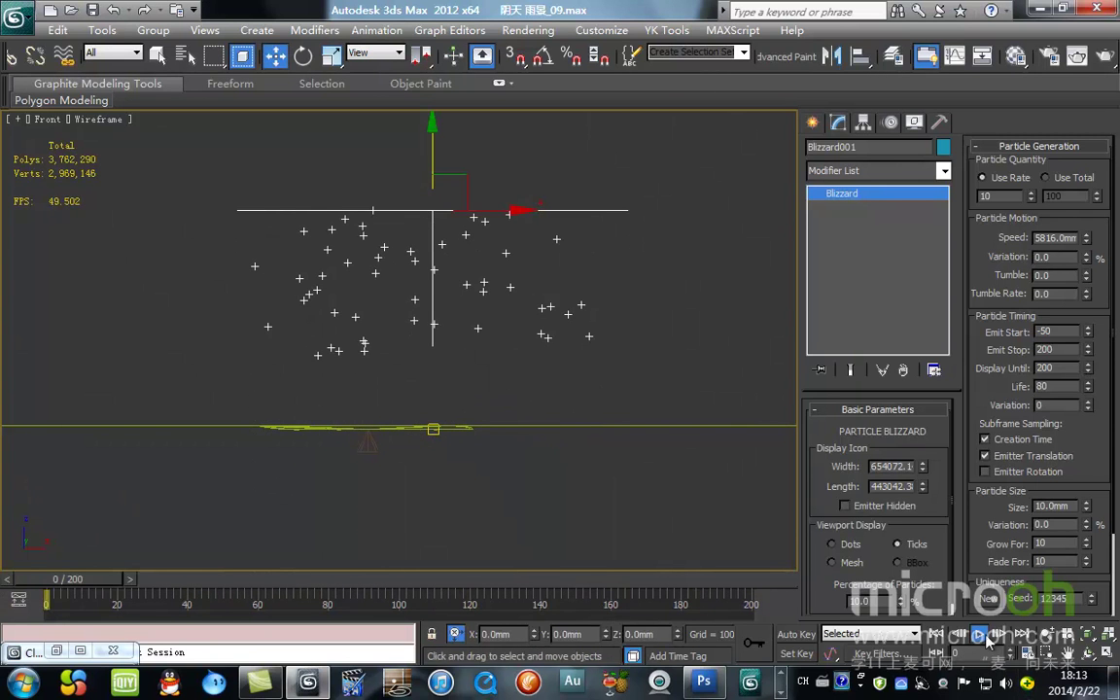
Play the particle animation in the Front view and scrub it from Camera02 to check the falling particles.
click(982, 634)
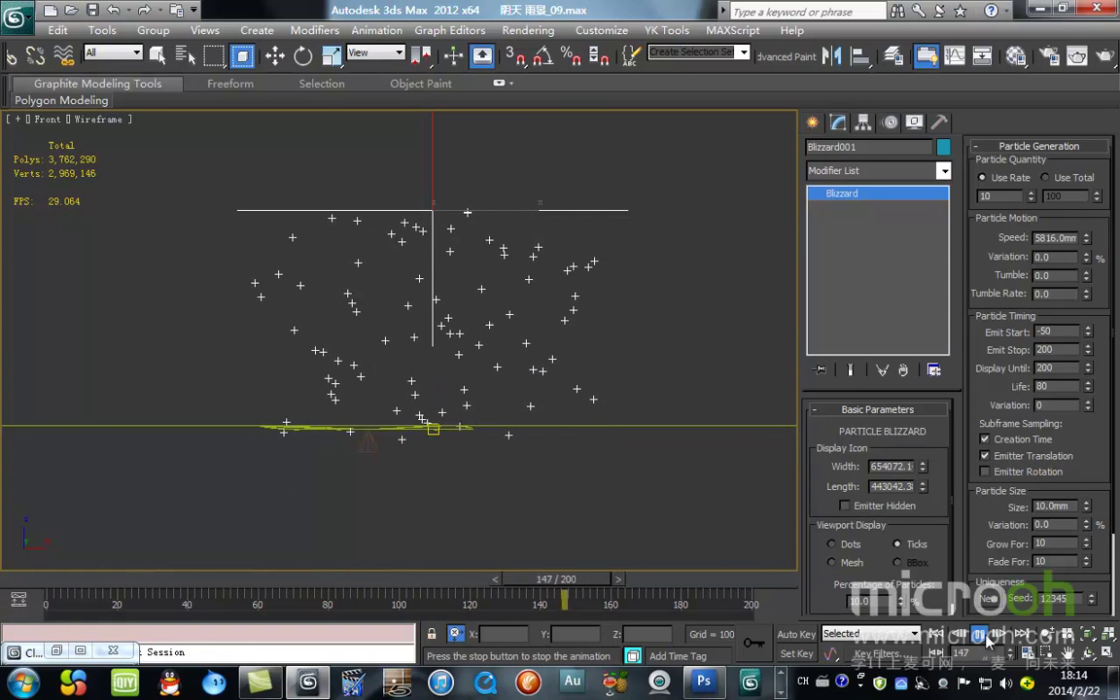
click(981, 635)
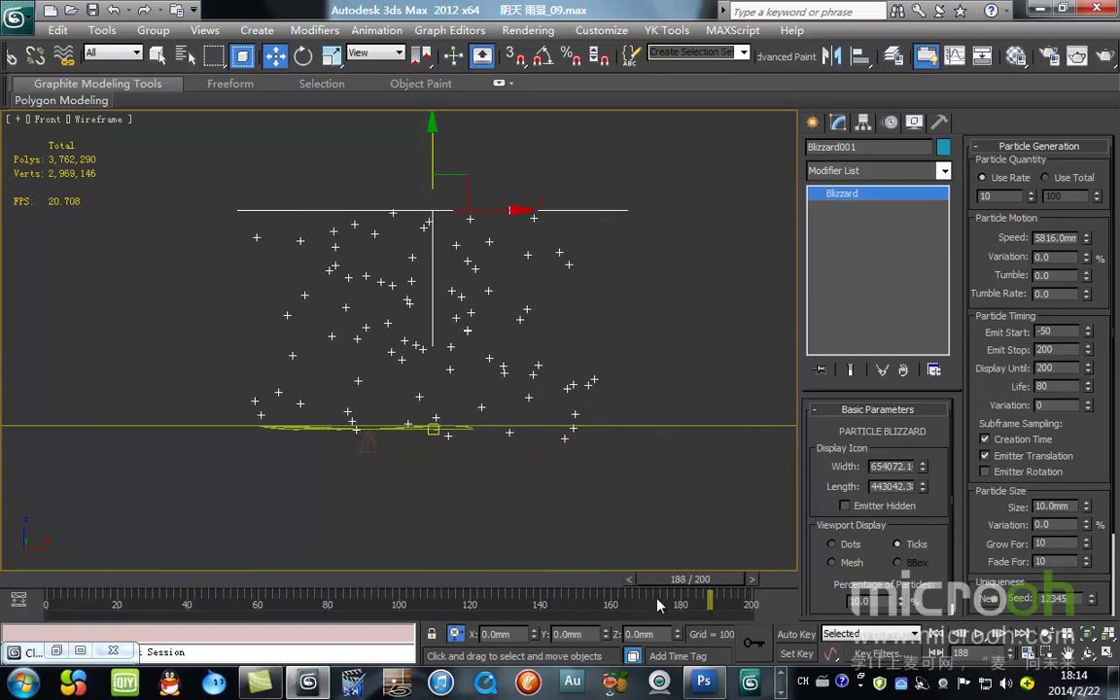
drag(710, 584, 2, 608)
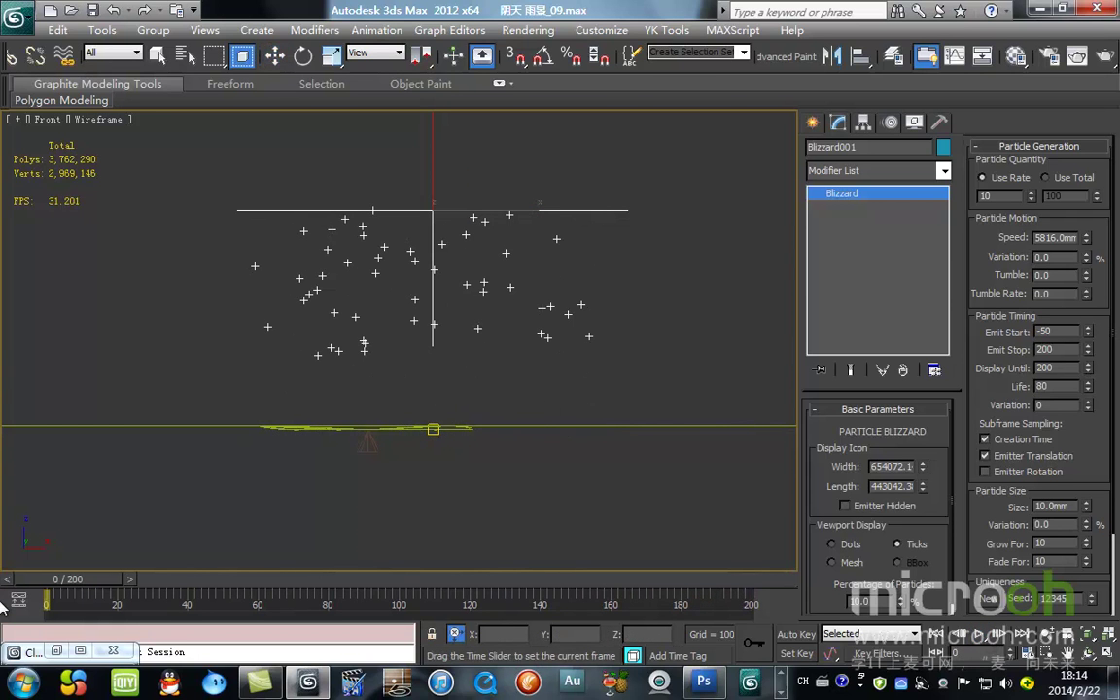
key(w)
key(c)
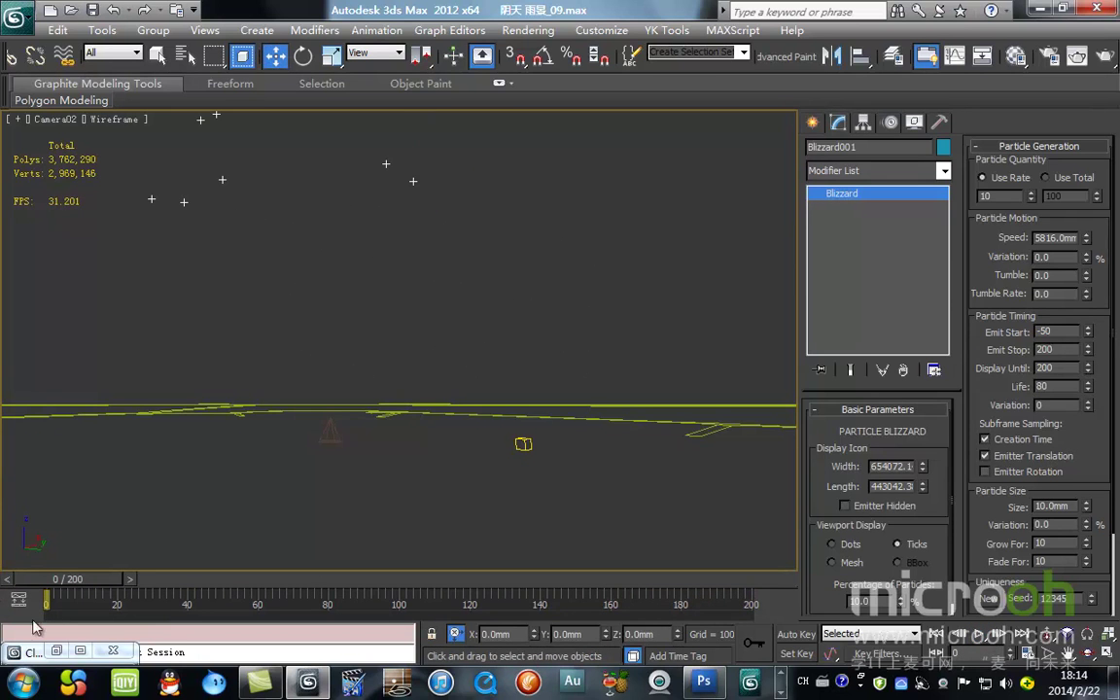
drag(66, 586, 714, 622)
key(Home)
key(w)
Examine how the Blizzard particles spread over the site from the Top view and an orbited view.
key(t)
scroll(476, 284, down, 3)
scroll(434, 370, up, 2)
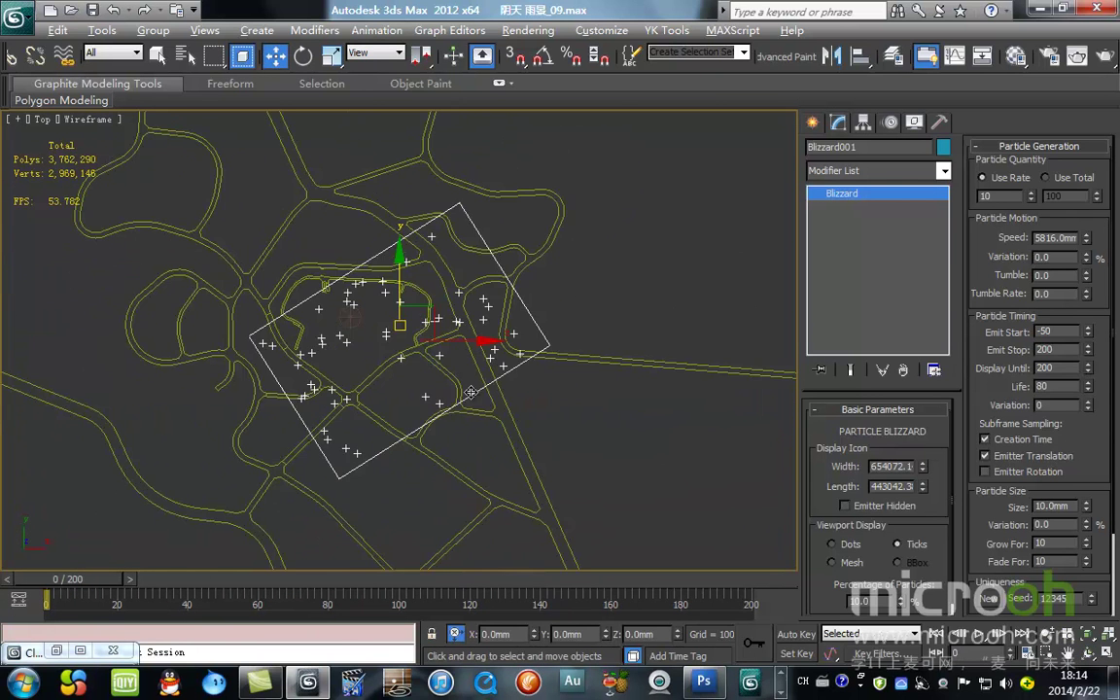
alt+middle_drag(471, 391, 469, 310)
click(637, 305)
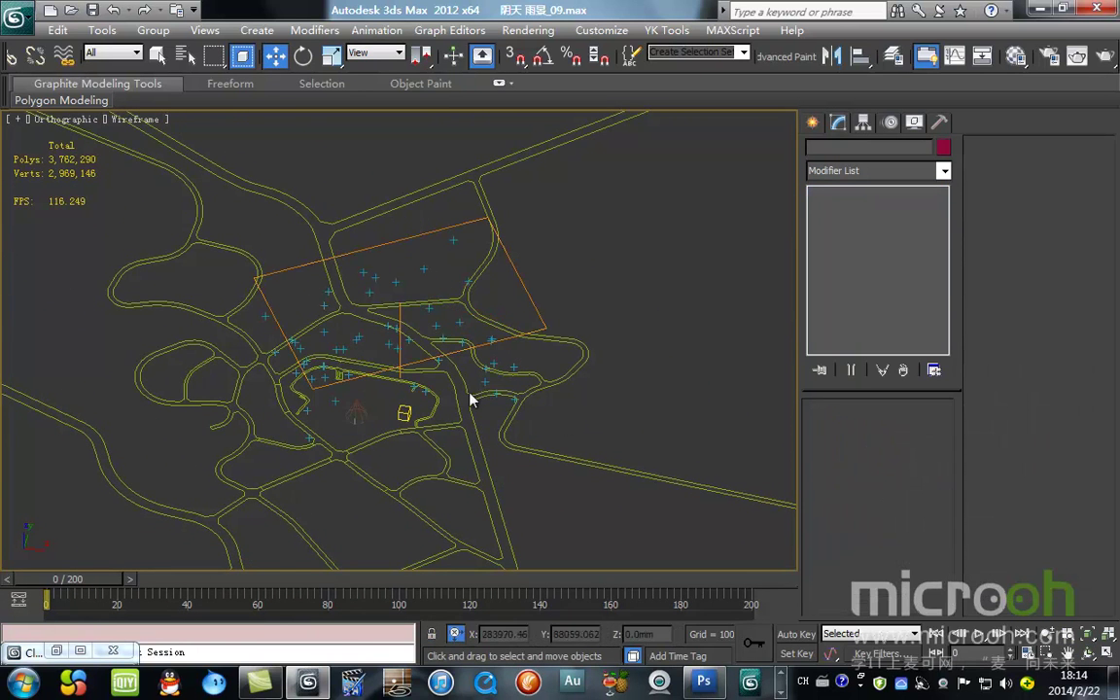
scroll(428, 334, up, 5)
click(374, 348)
middle_drag(670, 347, 554, 311)
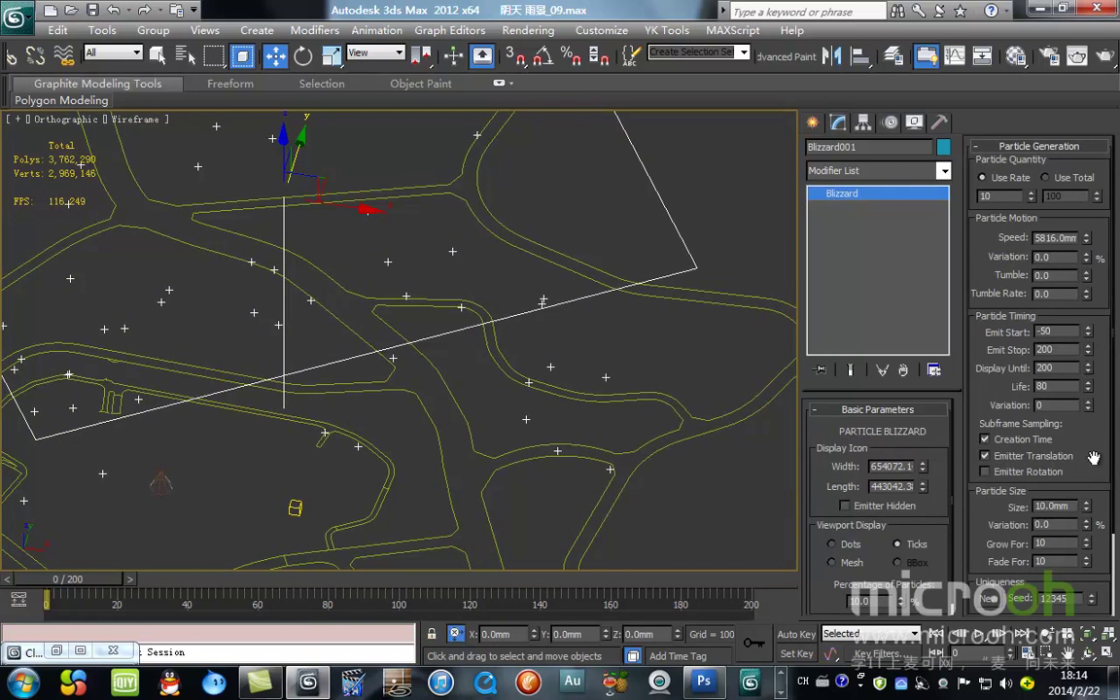
Set the Blizzard's standard particle shape to Sphere in its Particle Type parameters.
scroll(983, 412, down, 3)
middle_drag(414, 367, 385, 284)
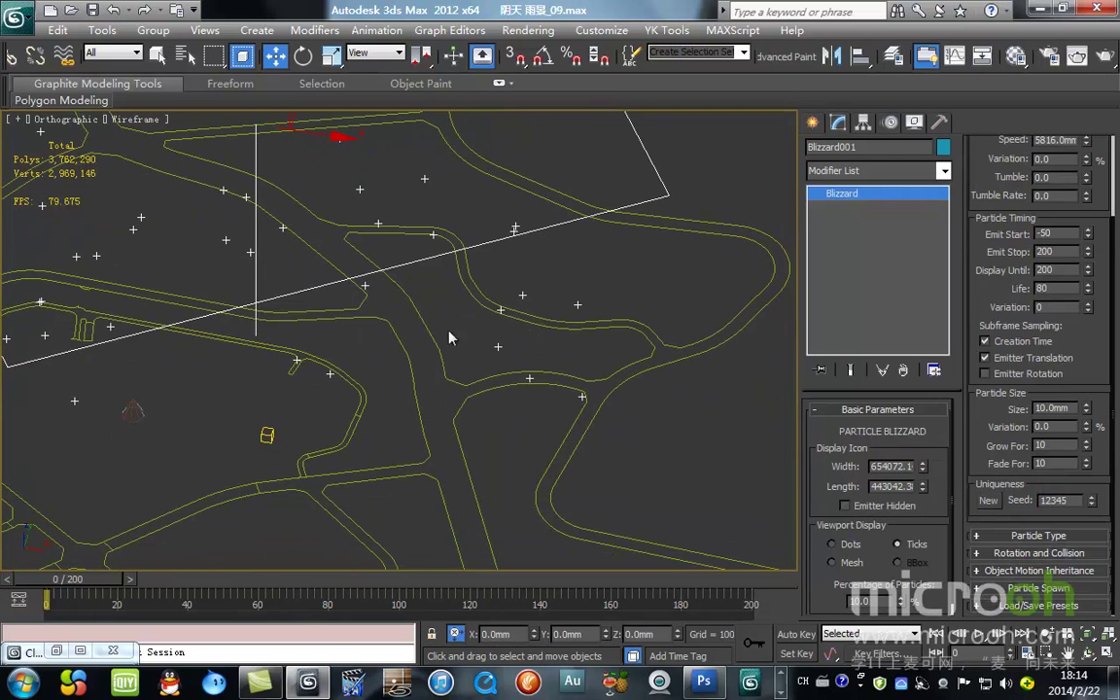
click(1038, 535)
middle_drag(399, 248, 536, 367)
scroll(655, 347, down, 2)
alt+middle_drag(537, 320, 569, 328)
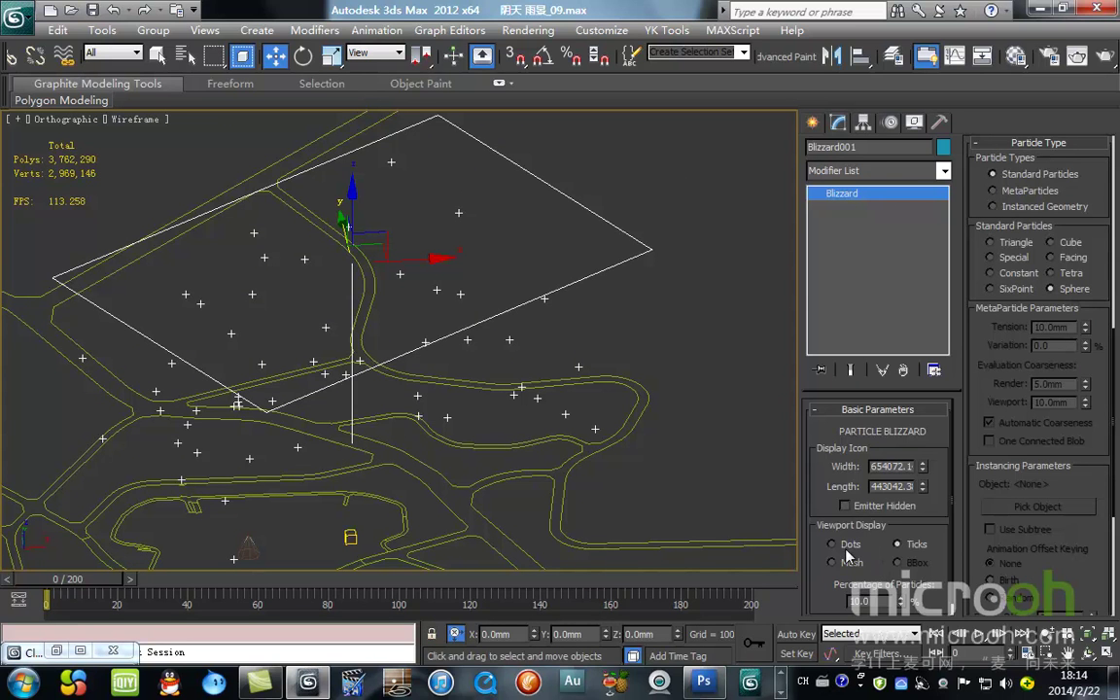
Try displaying the Blizzard particles as dots, scrub the timeline and switch the display back to ticks.
click(833, 546)
scroll(384, 403, up, 4)
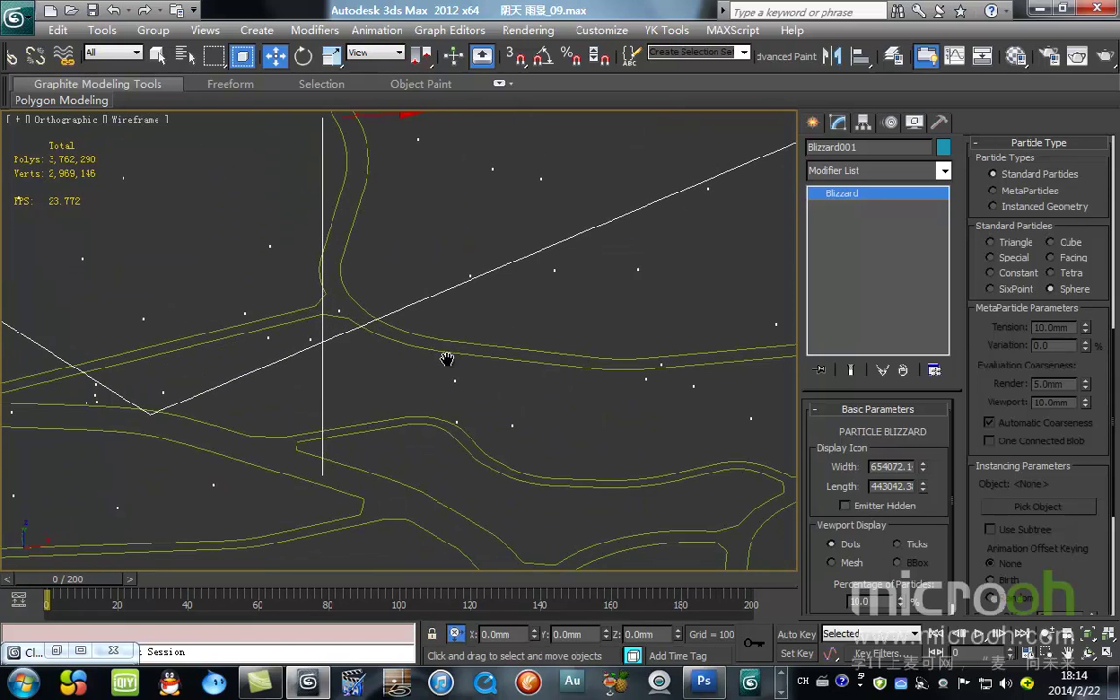
scroll(577, 327, down, 5)
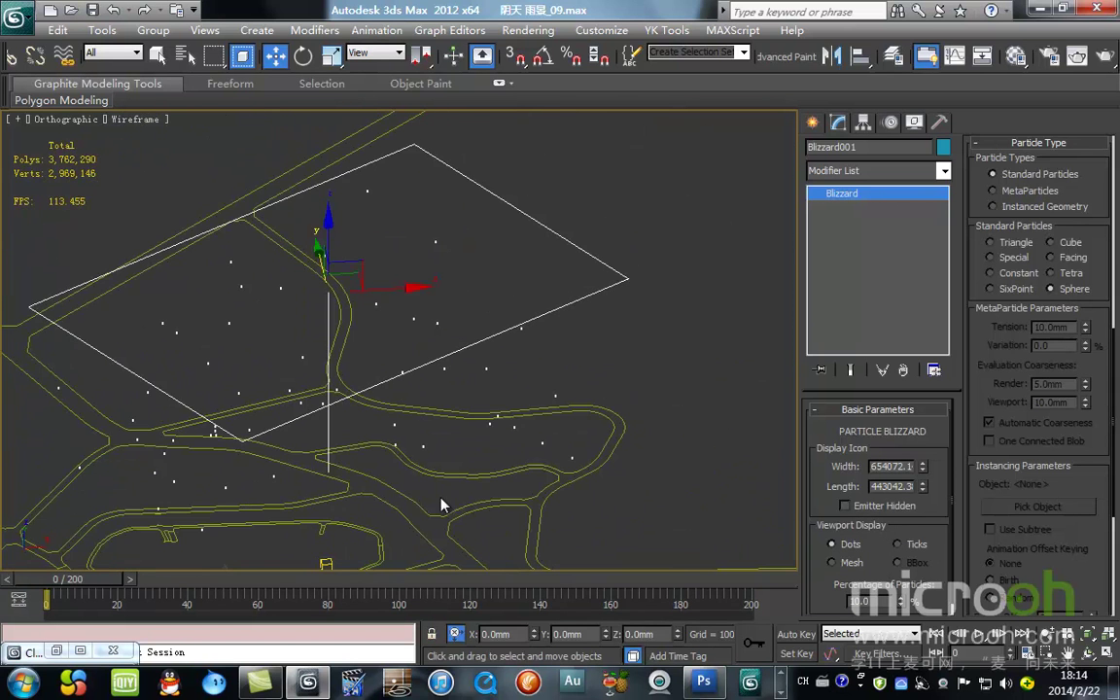
drag(101, 581, 43, 588)
key(w)
click(896, 544)
scroll(550, 437, up, 5)
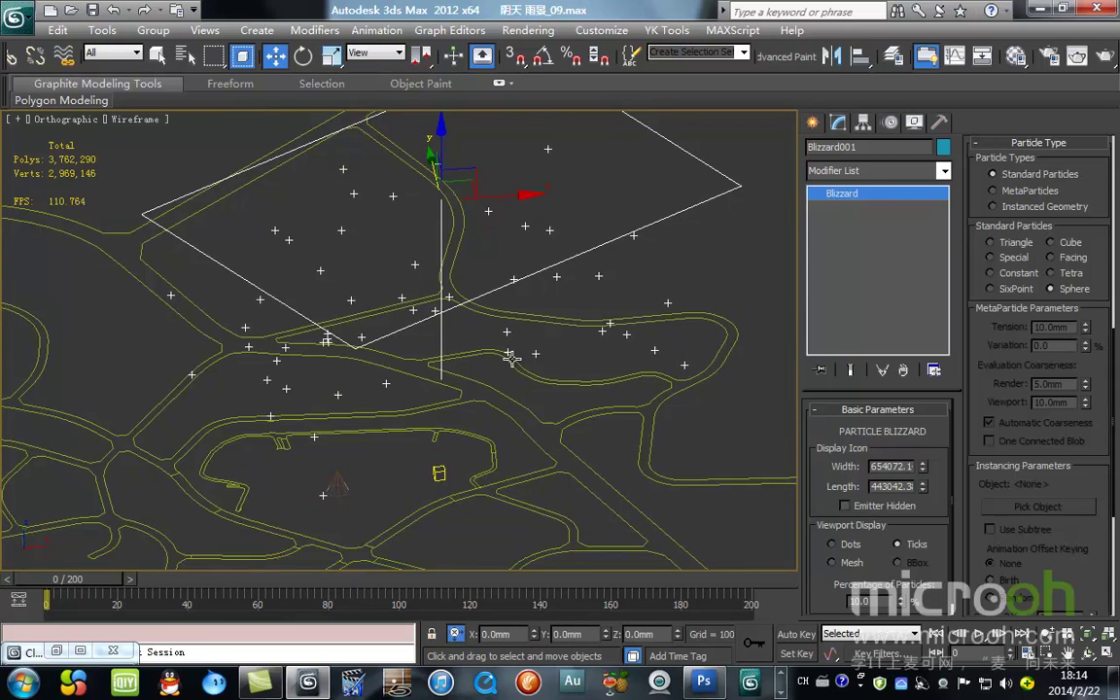
key(w)
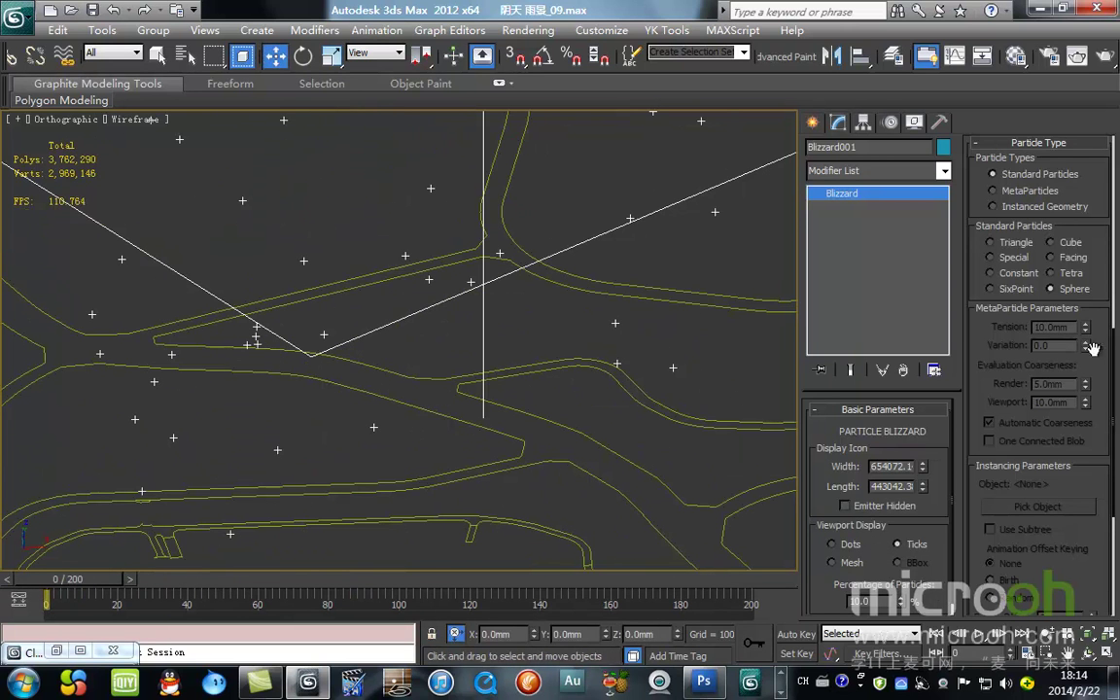
scroll(1005, 360, down, 5)
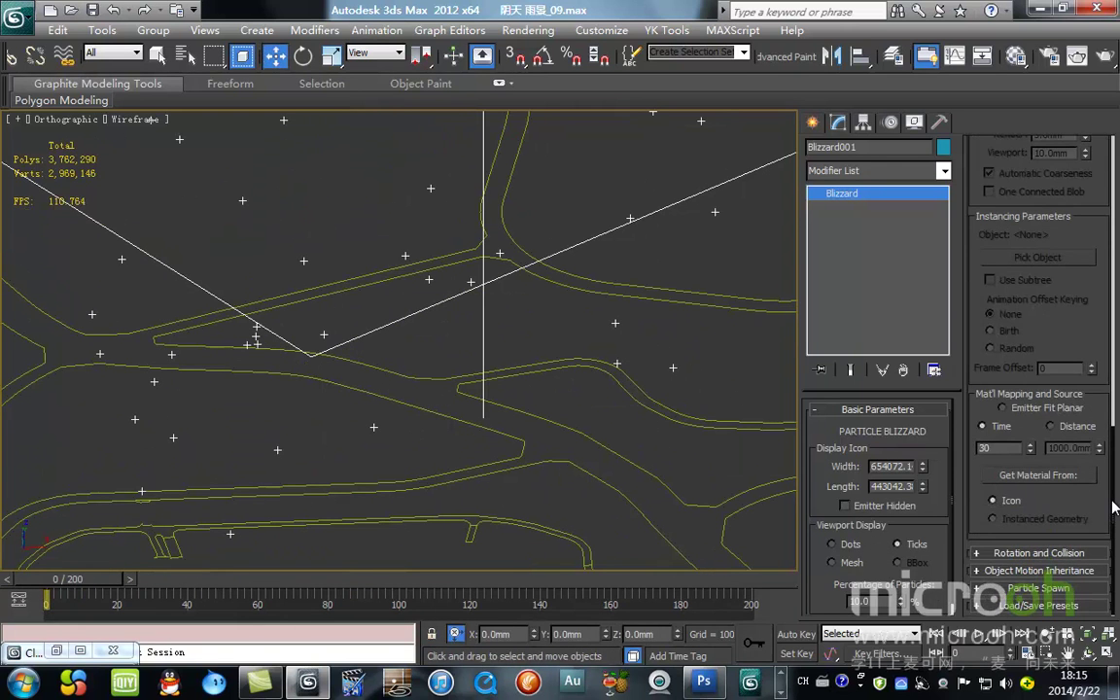
Return to the Camera02 view and scrub the timeline to frame 41 to see the falling particles.
drag(1114, 508, 1109, 267)
middle_drag(561, 393, 520, 369)
key(c)
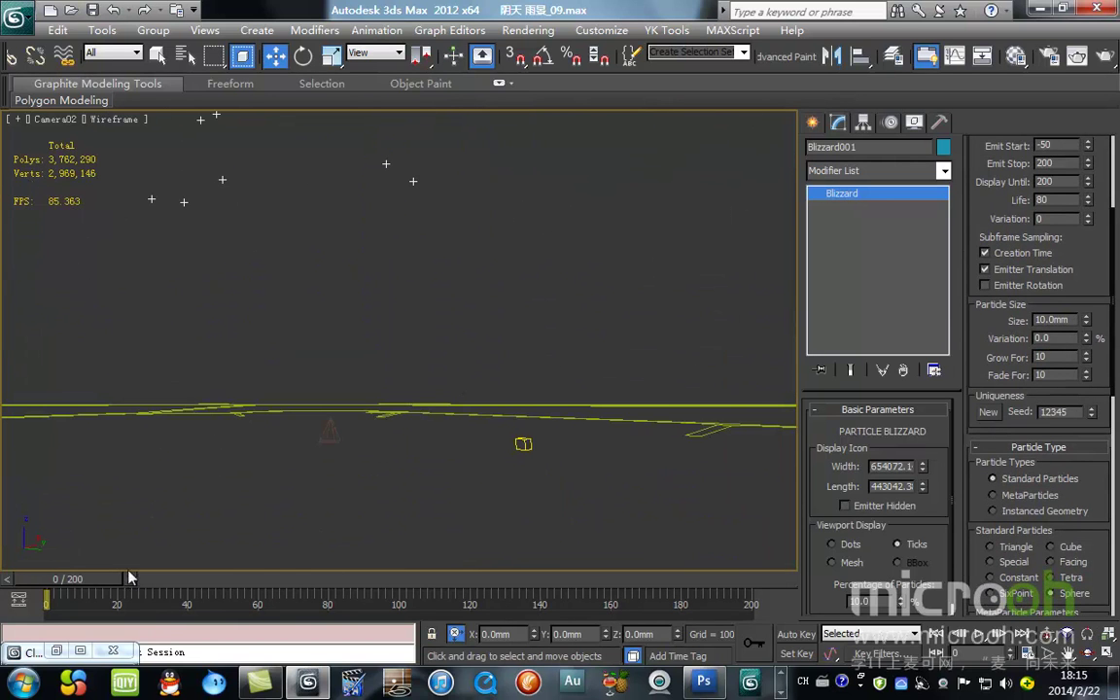
drag(88, 579, 225, 580)
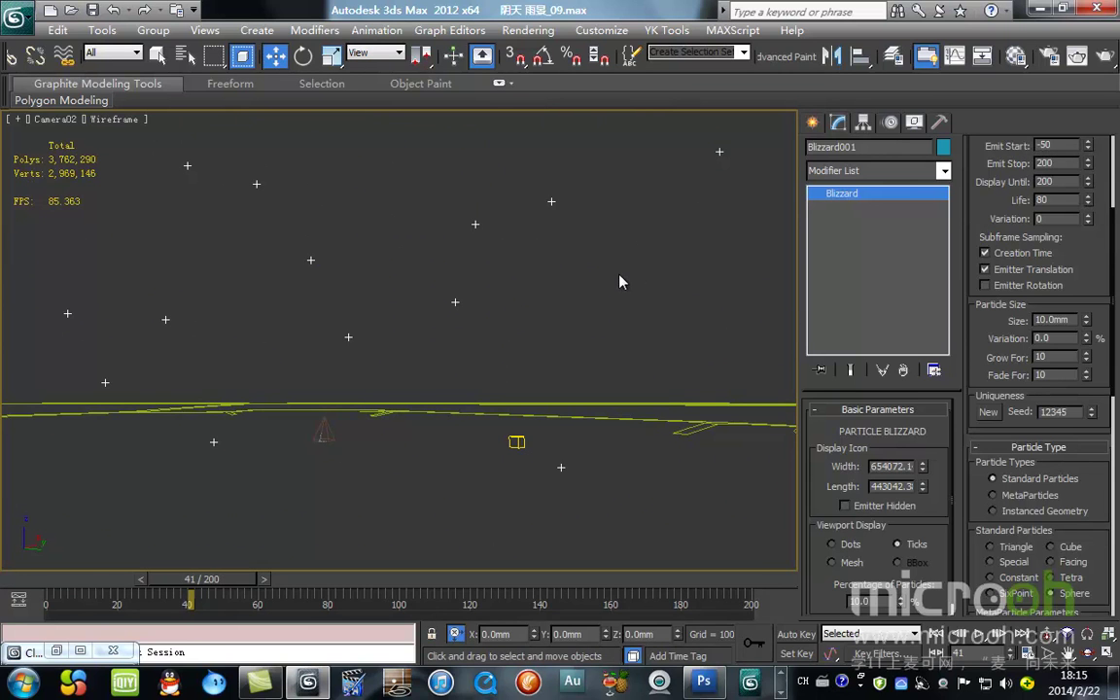
Give the 06 - Default material a pure red diffuse color for the Blizzard particles.
key(m)
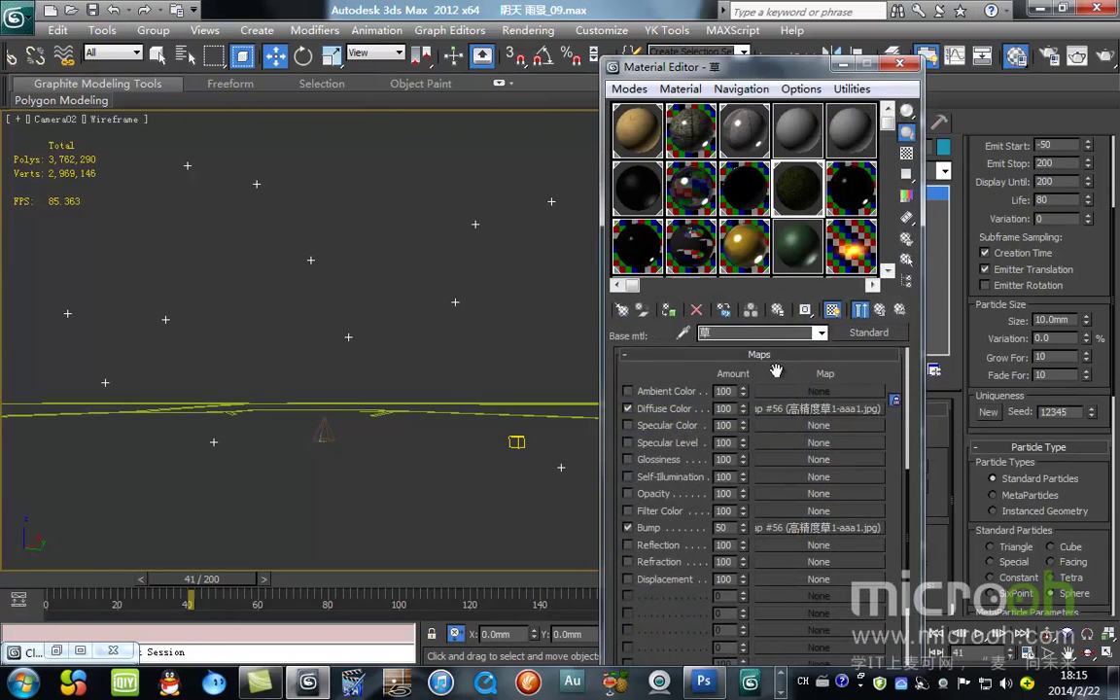
scroll(709, 389, up, 5)
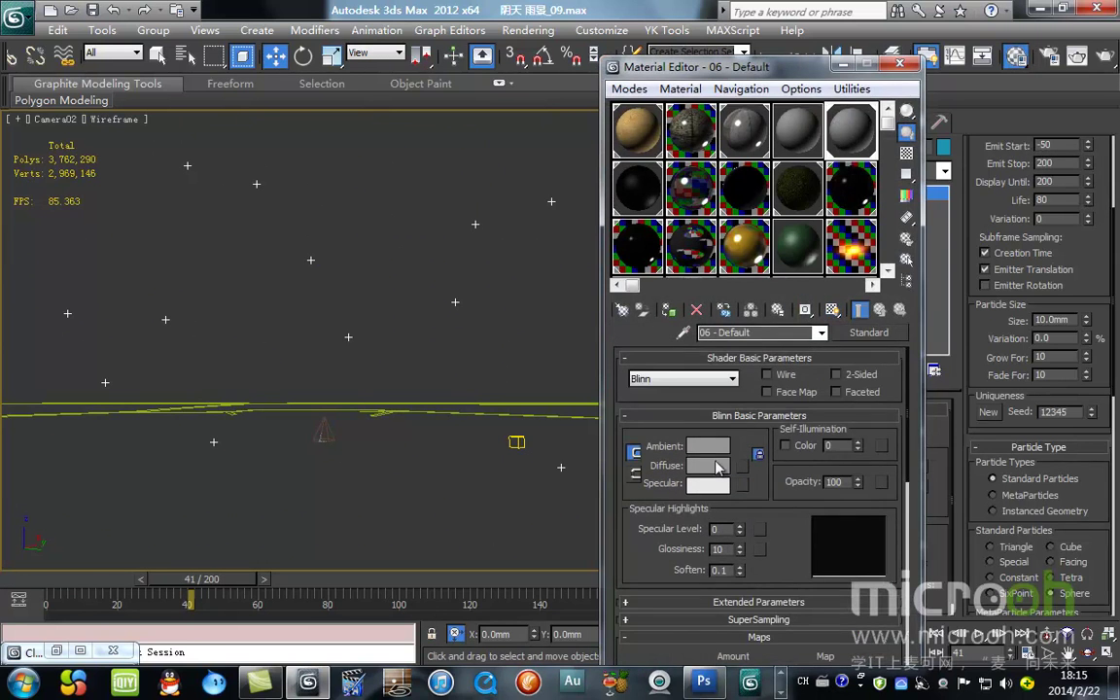
click(709, 465)
drag(572, 449, 485, 362)
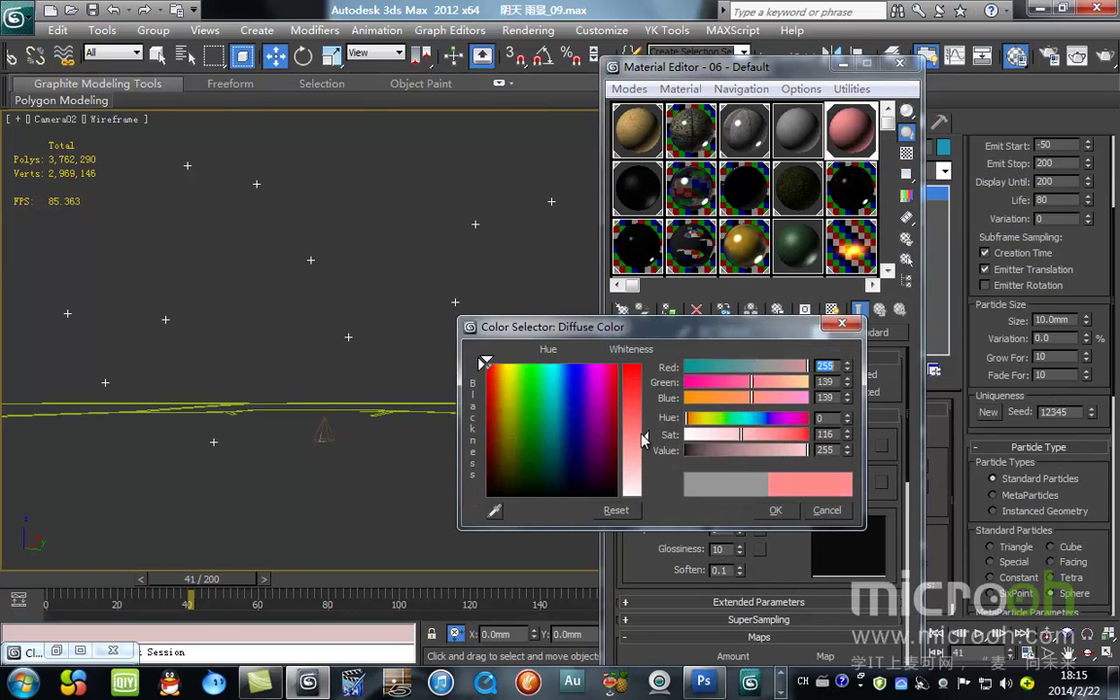
drag(646, 441, 668, 333)
click(775, 509)
key(shift+q)
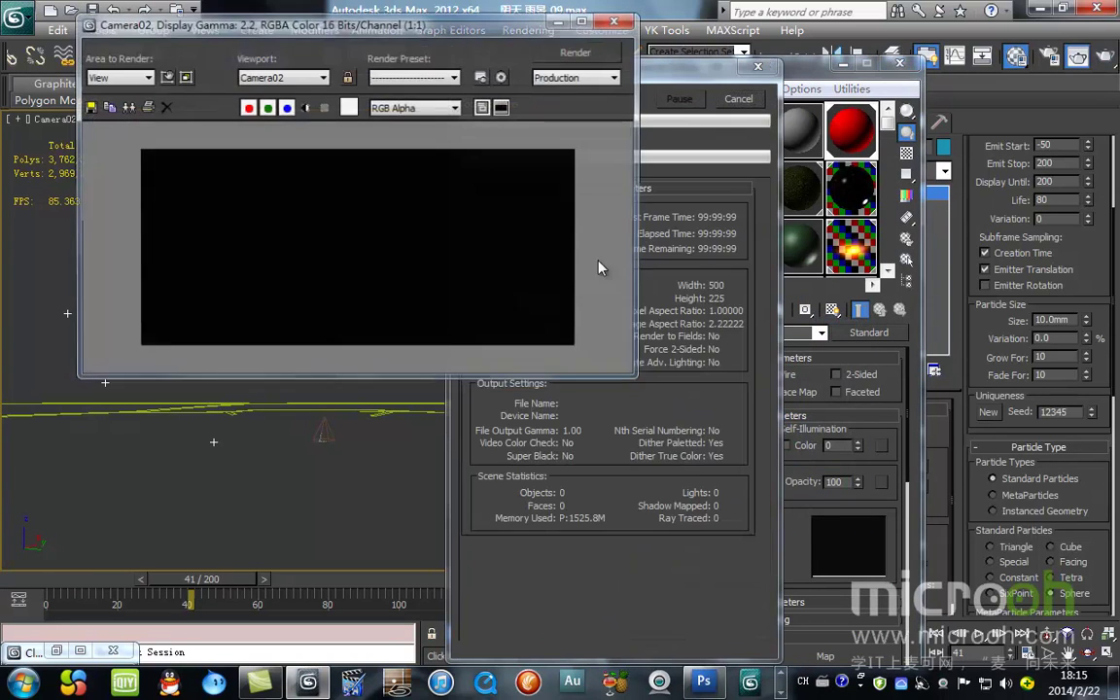
drag(509, 29, 623, 220)
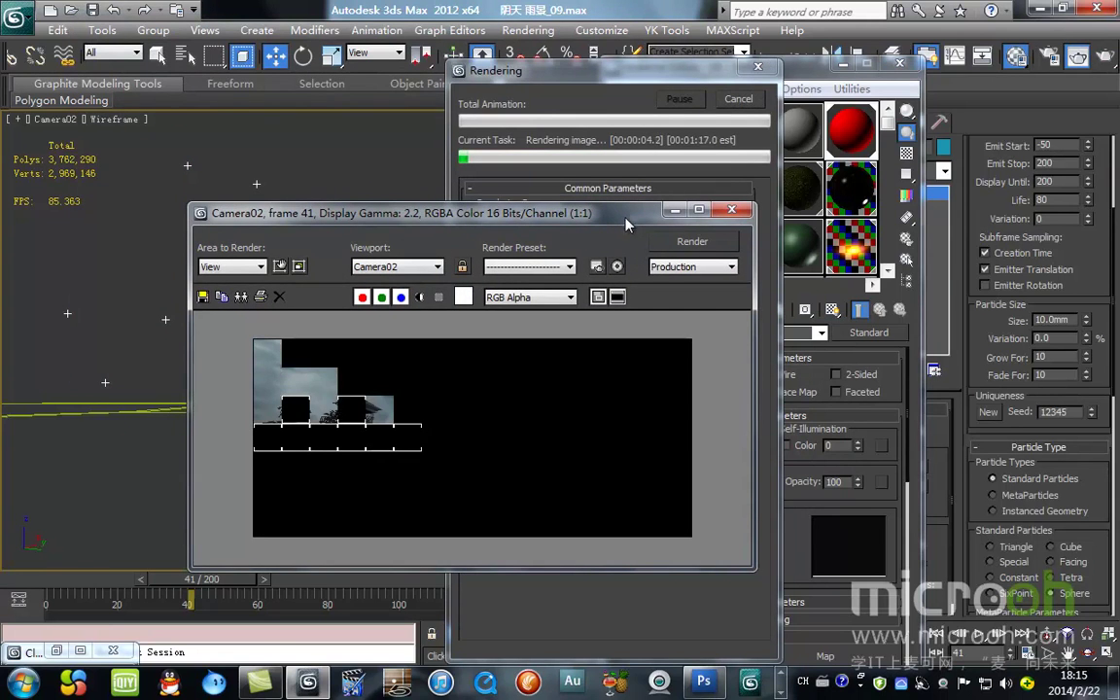
click(747, 100)
click(746, 100)
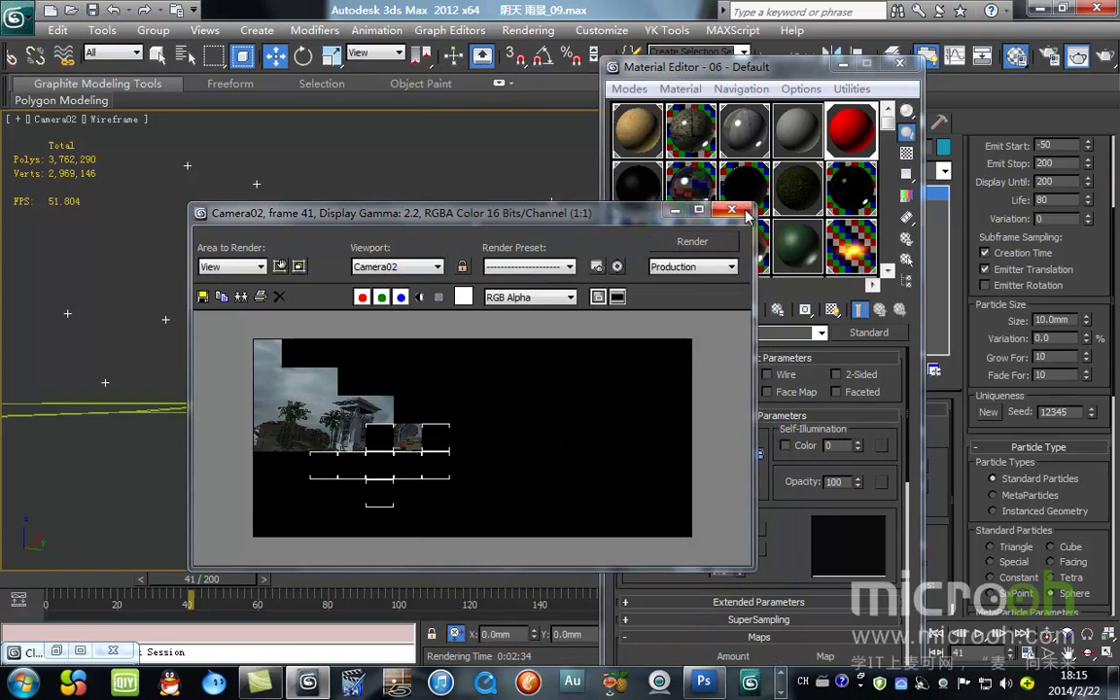
click(671, 213)
Review the common render settings and test-render frame 41 from Camera02 at 500 x 225.
click(527, 30)
click(544, 70)
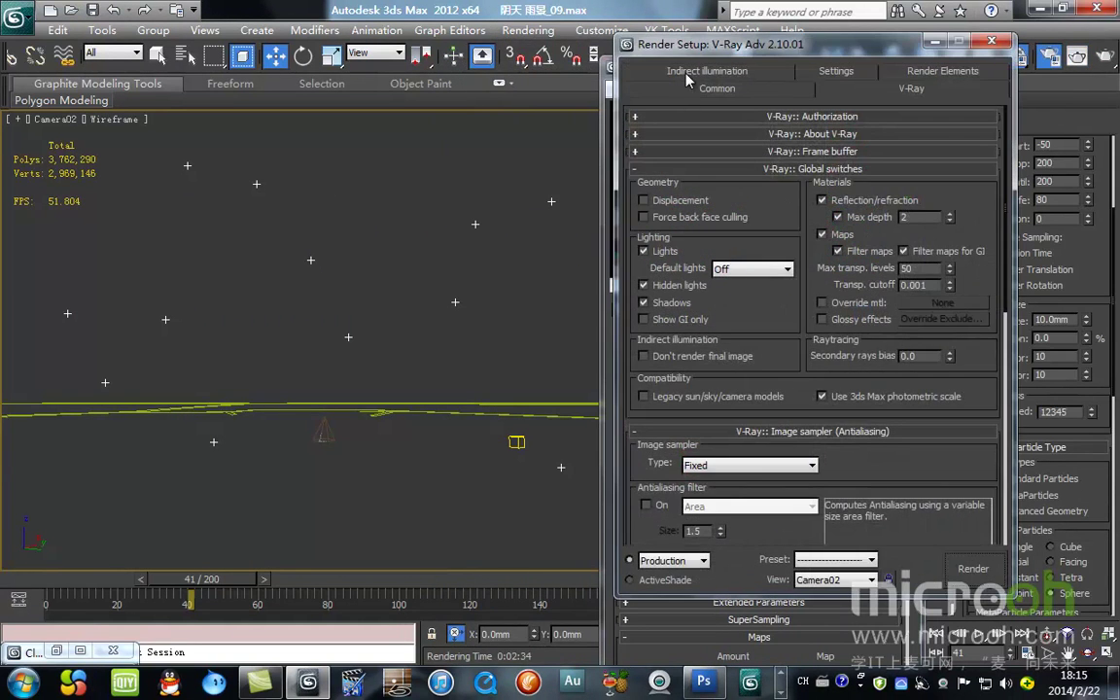
click(686, 78)
click(651, 71)
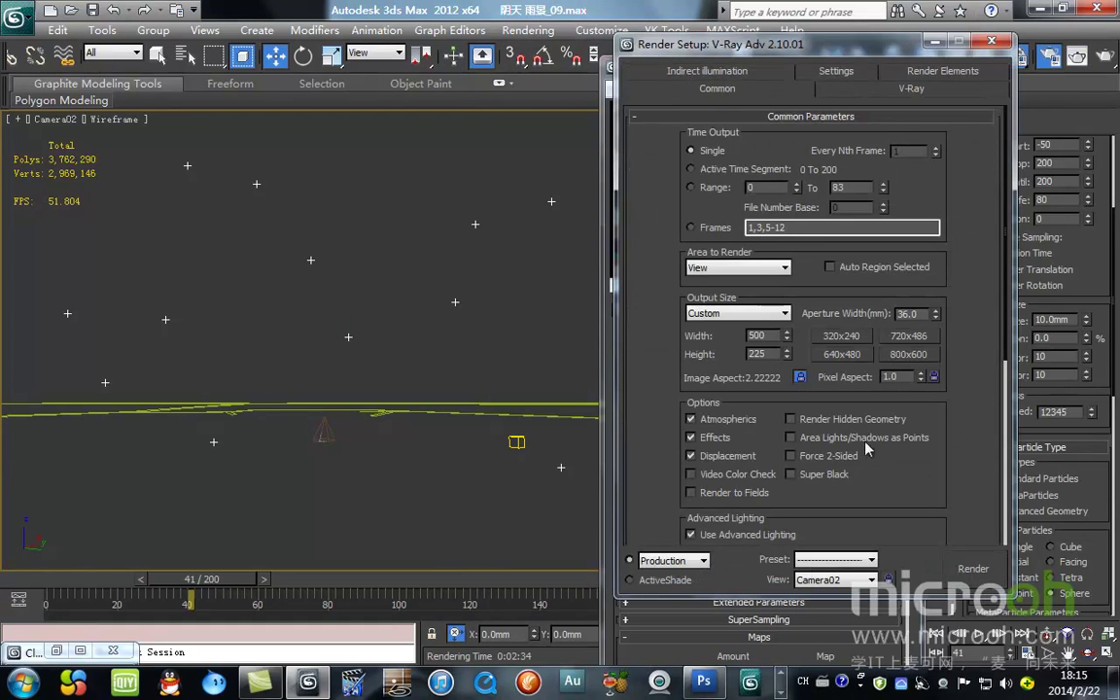
click(973, 569)
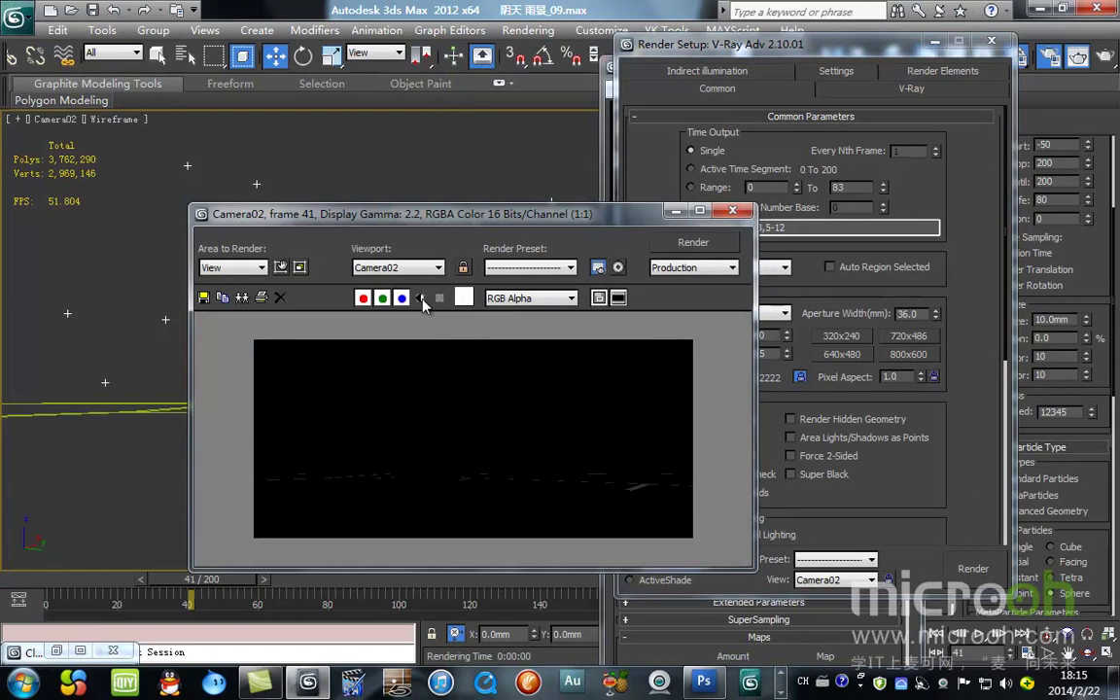
drag(601, 219, 447, 135)
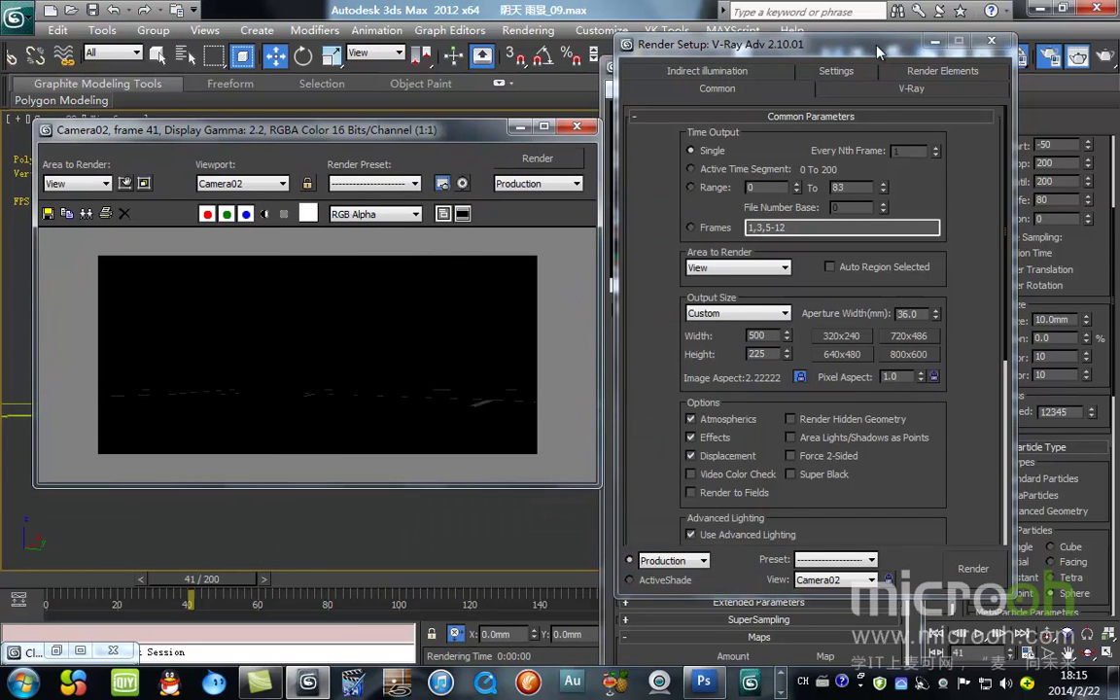
drag(900, 48, 652, 194)
drag(559, 184, 685, 255)
Try a Blizzard particle size of 500 mm, test-render Camera02 and check the render's alpha channel.
click(1074, 321)
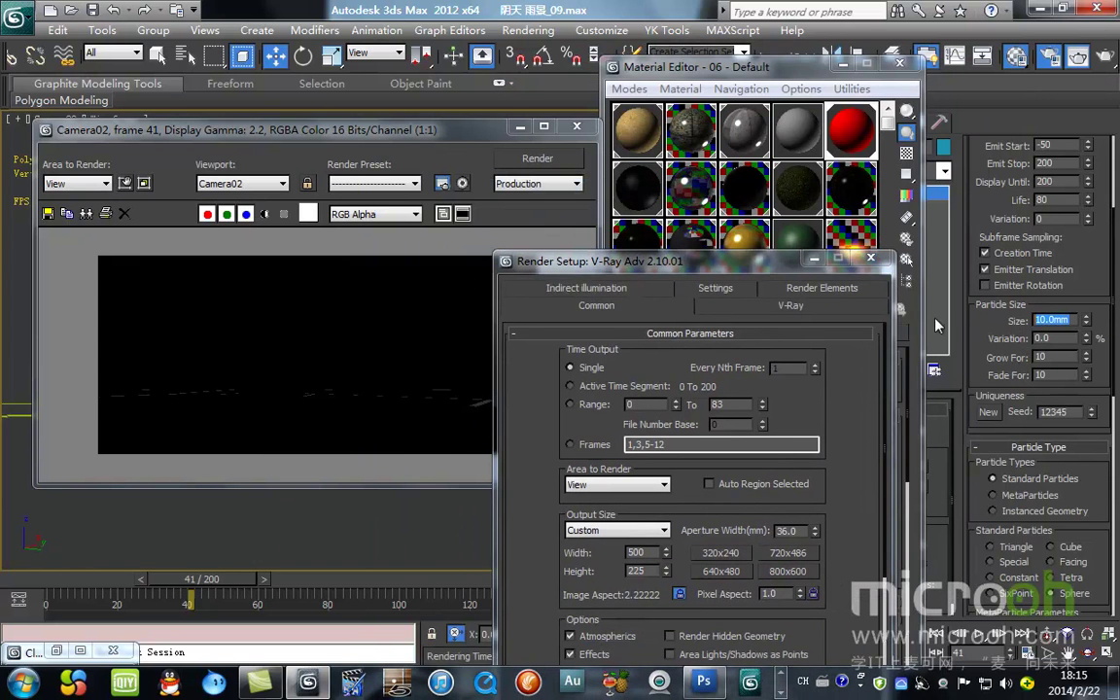
drag(743, 268, 761, 195)
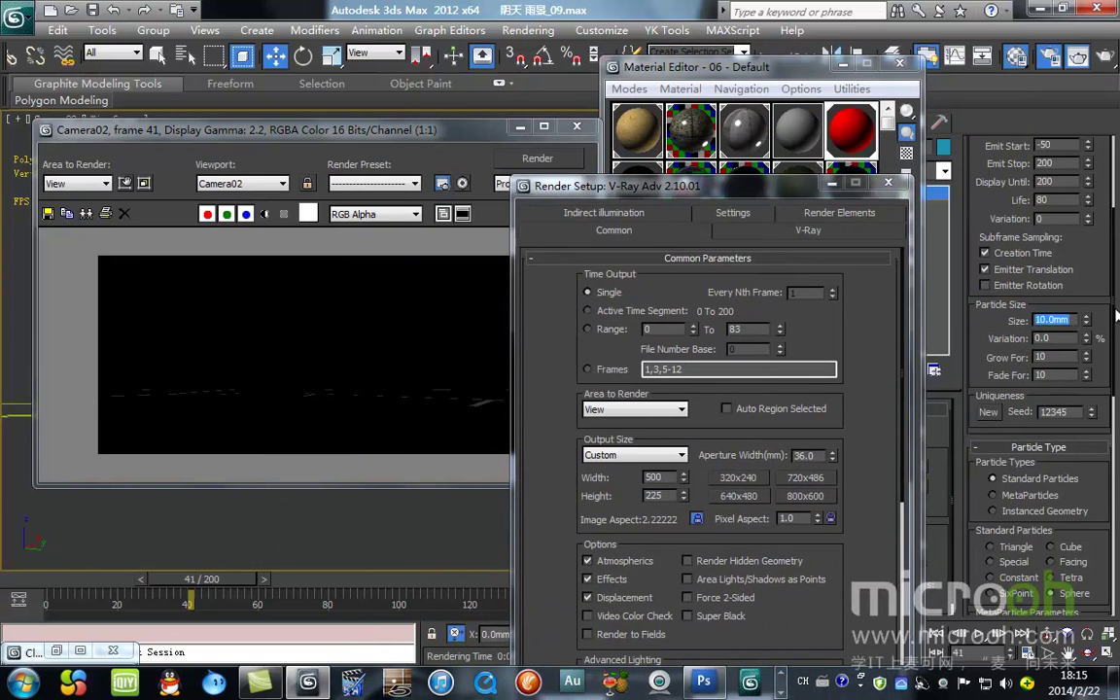
text(500)
key(Return)
click(538, 158)
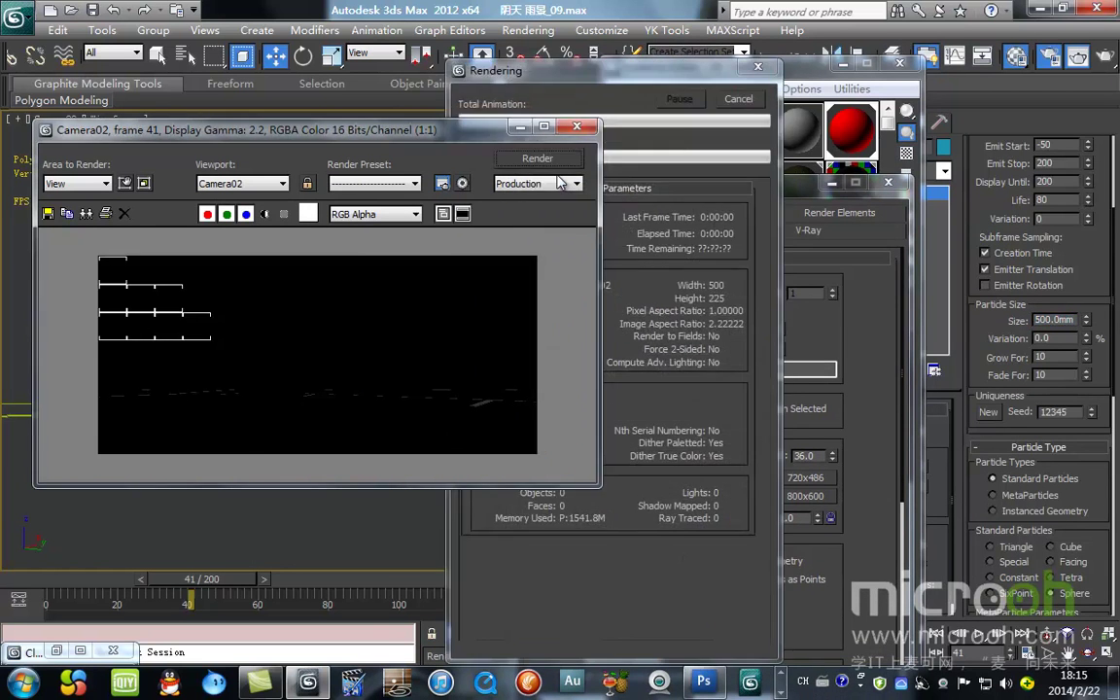
click(265, 214)
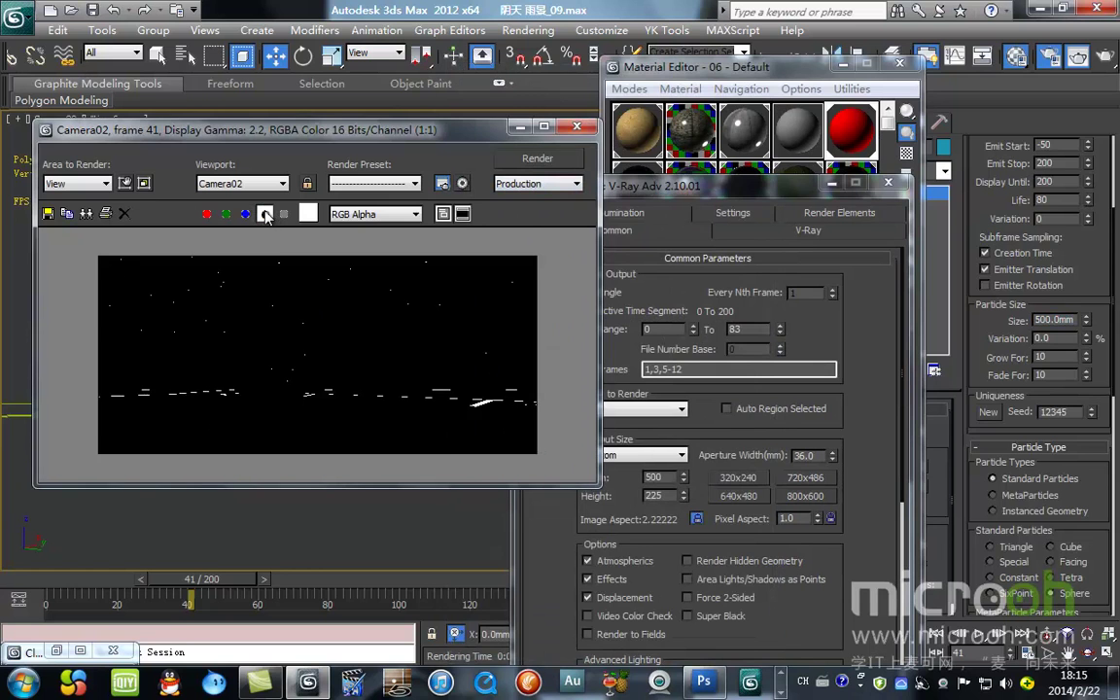
click(264, 214)
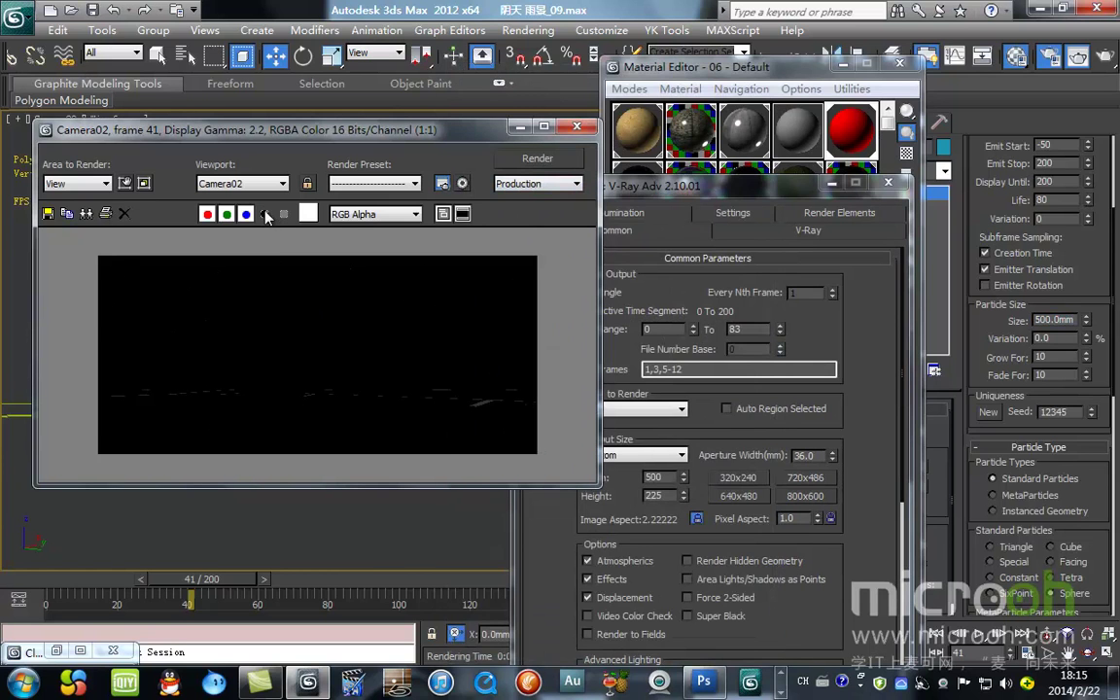
Try Blizzard particle sizes of 1000 mm and 10000 mm, test-rendering Camera02 after each change.
double_click(1061, 319)
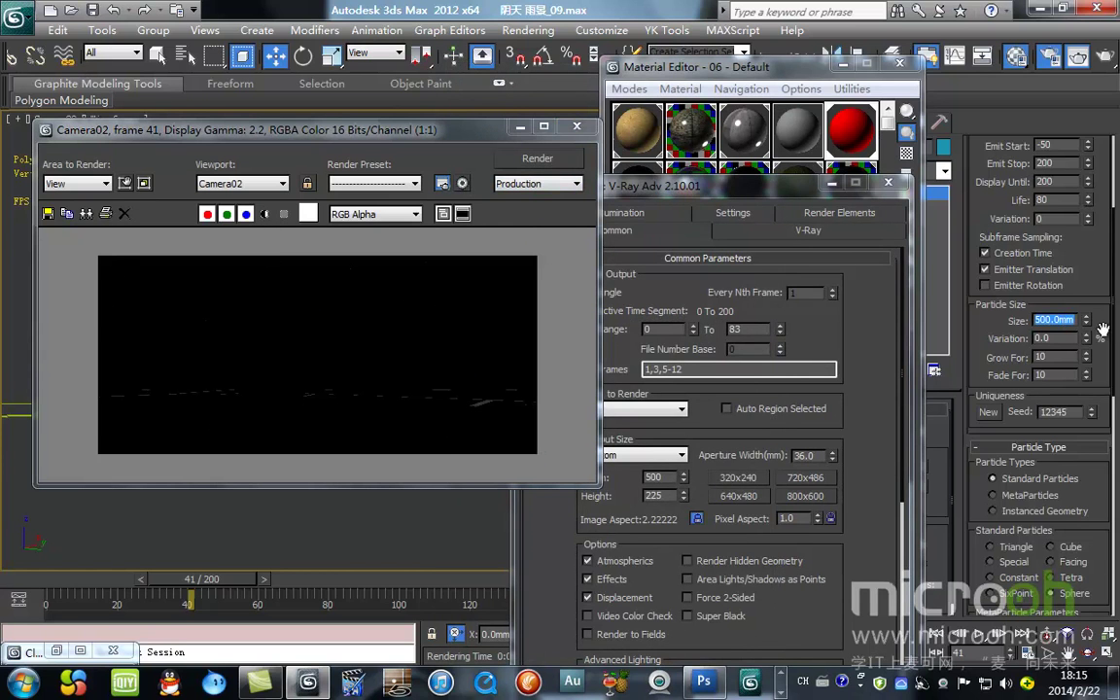
text(1000)
key(Return)
click(556, 164)
double_click(1059, 320)
text(1)
click(532, 160)
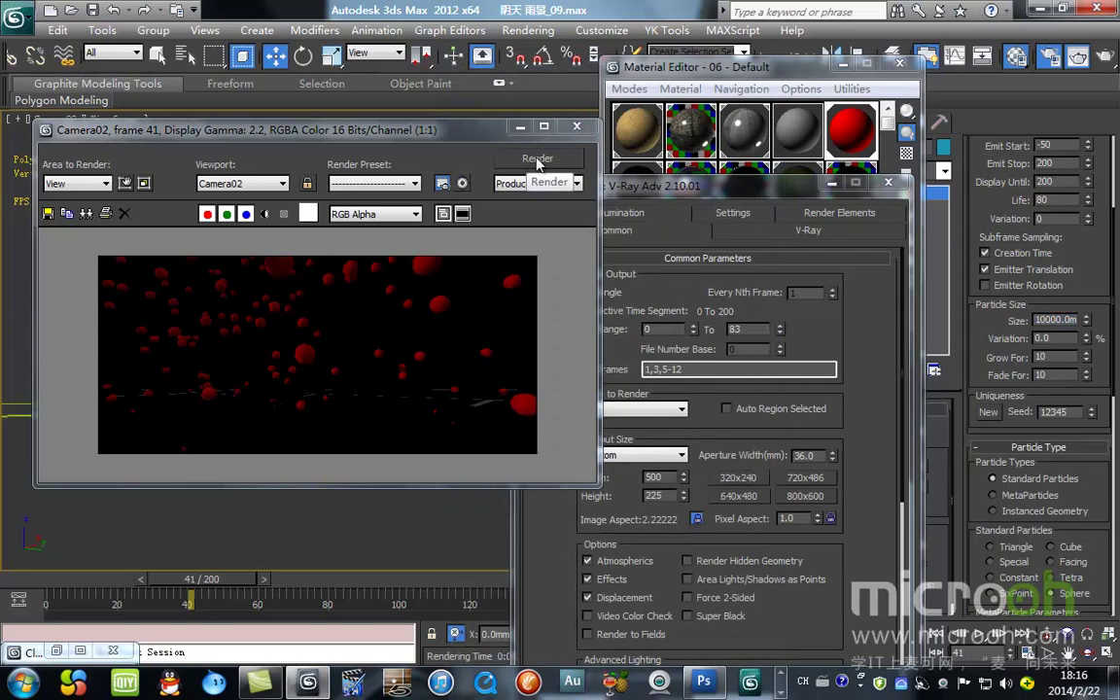
Set the Blizzard's particle size variation to 43% and test-render Camera02.
double_click(1059, 320)
key(Tab)
click(541, 159)
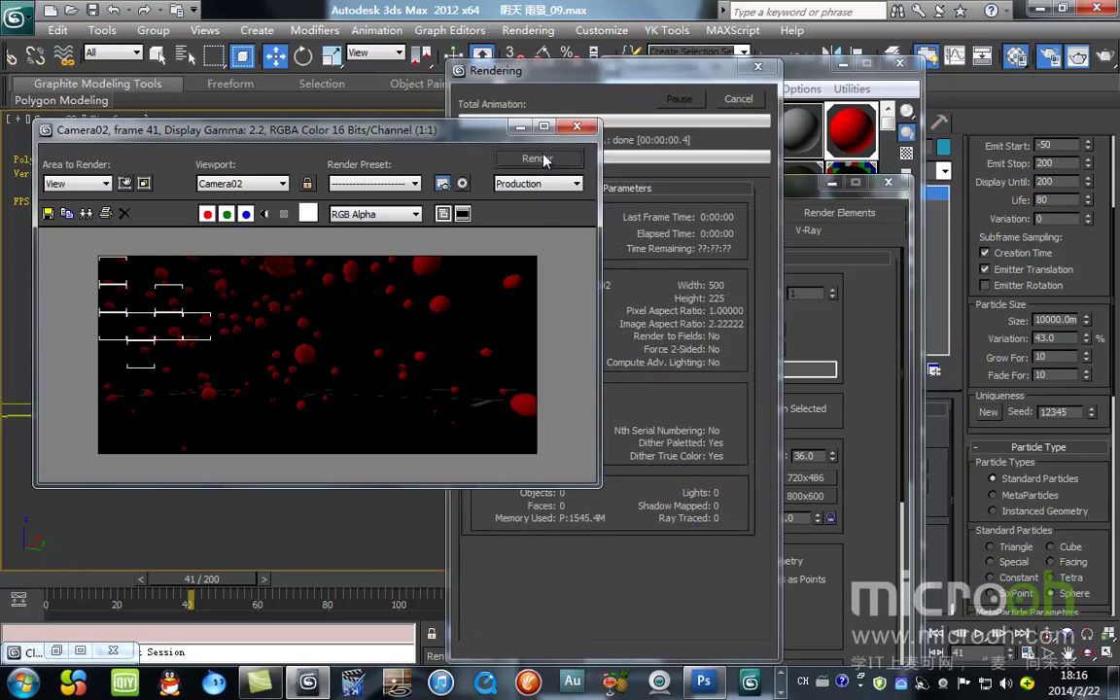
Try a Blizzard particle size of 5000 mm and test-render Camera02.
double_click(1067, 321)
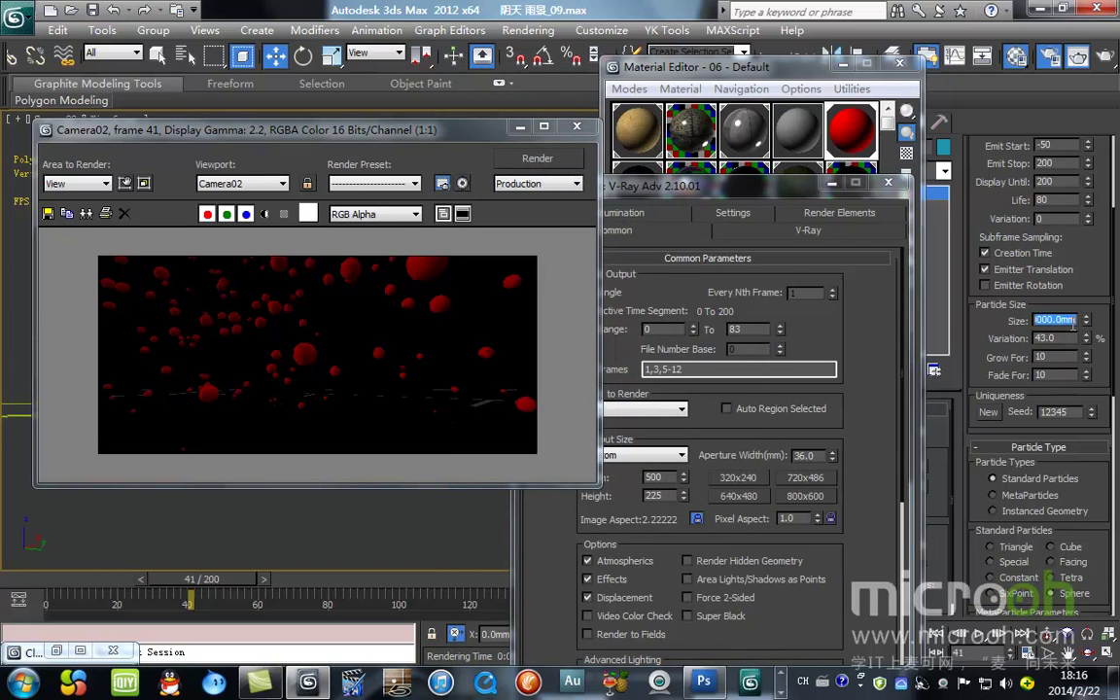
text(10000)
key(Return)
text(5000)
key(Return)
click(538, 157)
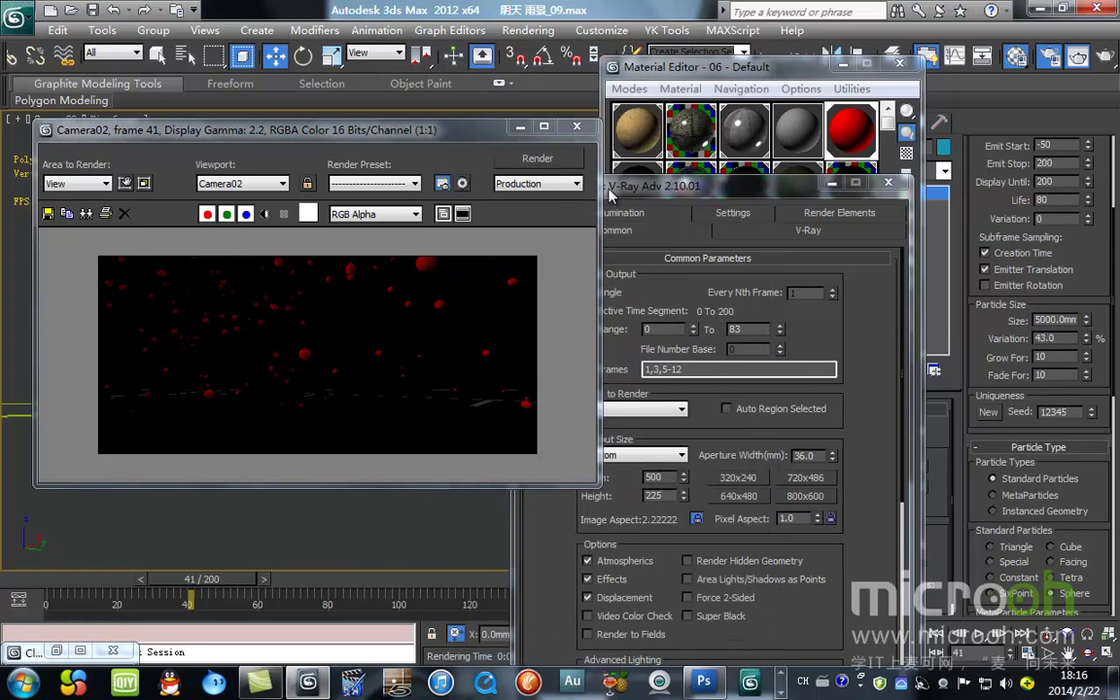
Set the Blizzard's particle size to 1000 mm, test-render Camera02 and close the rendered frame.
double_click(1054, 318)
text(1000)
key(Return)
click(549, 162)
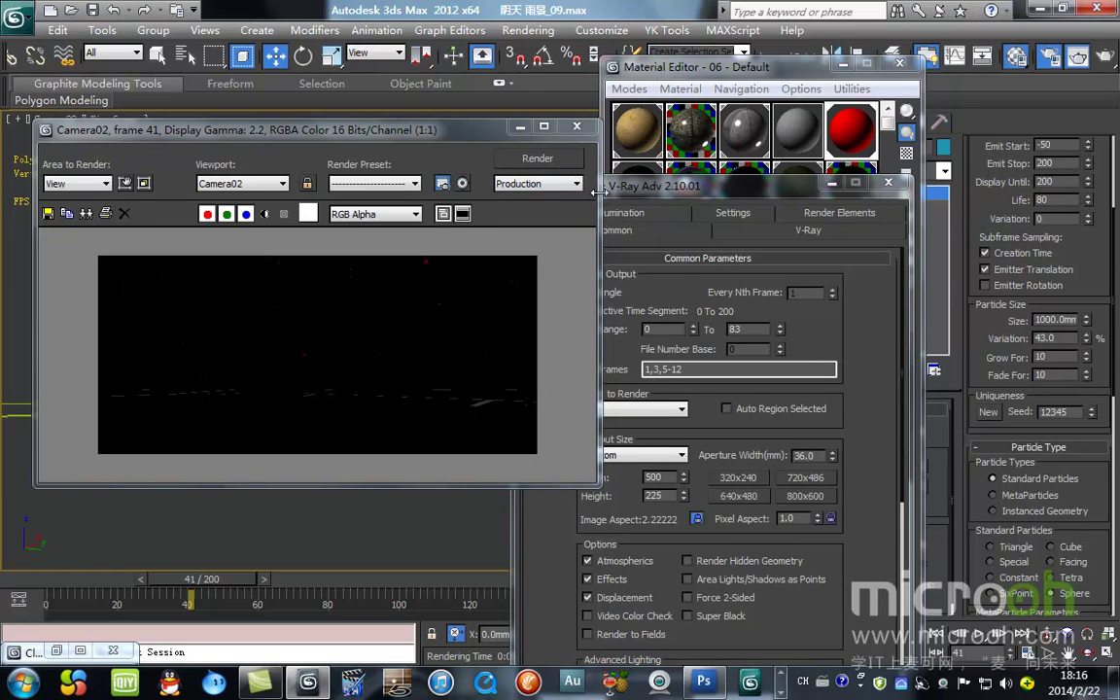
drag(456, 135, 386, 174)
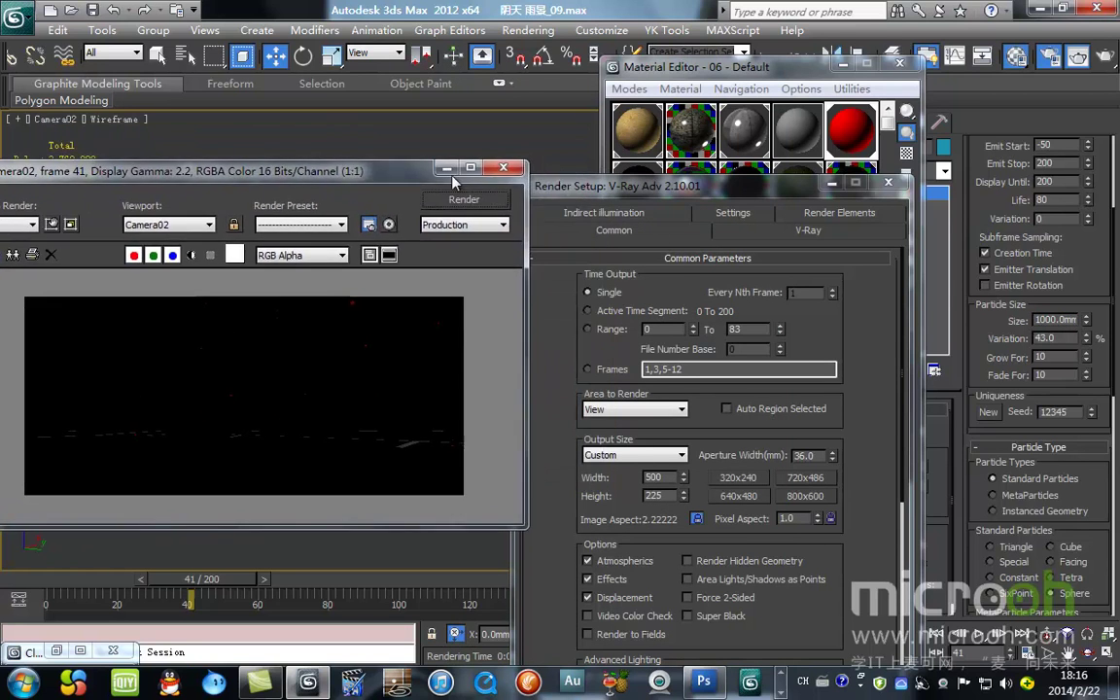
click(501, 166)
Move the render settings aside, render frame 41 from Camera02 again and close the rendered frame.
drag(748, 189, 729, 307)
drag(787, 357, 743, 430)
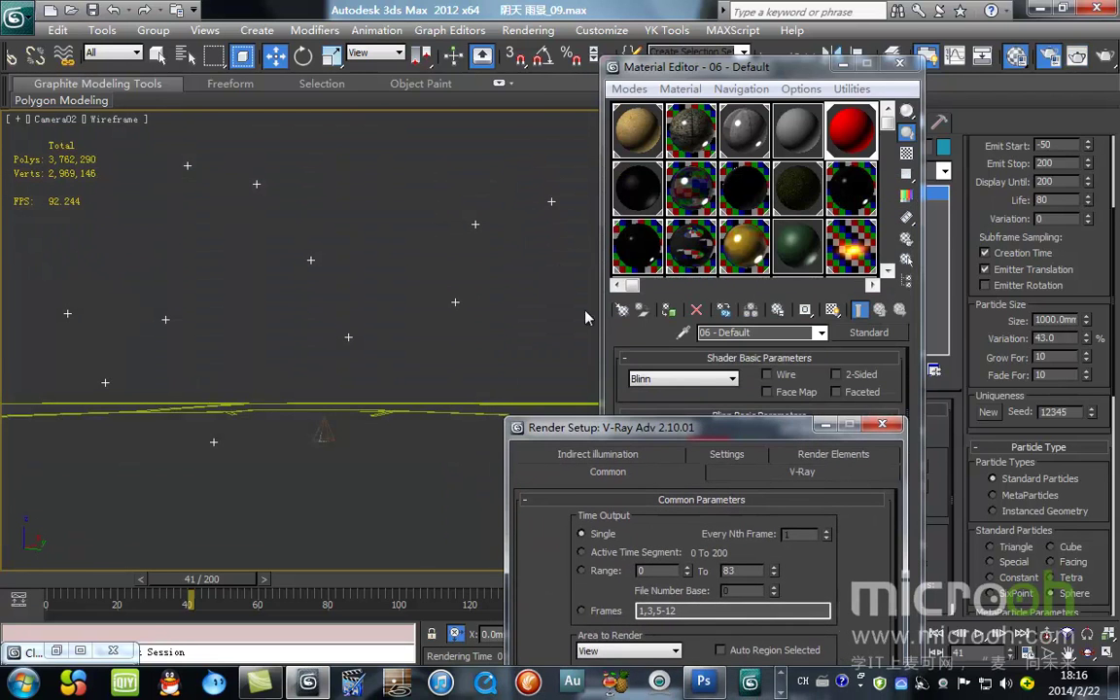
drag(579, 428, 545, 112)
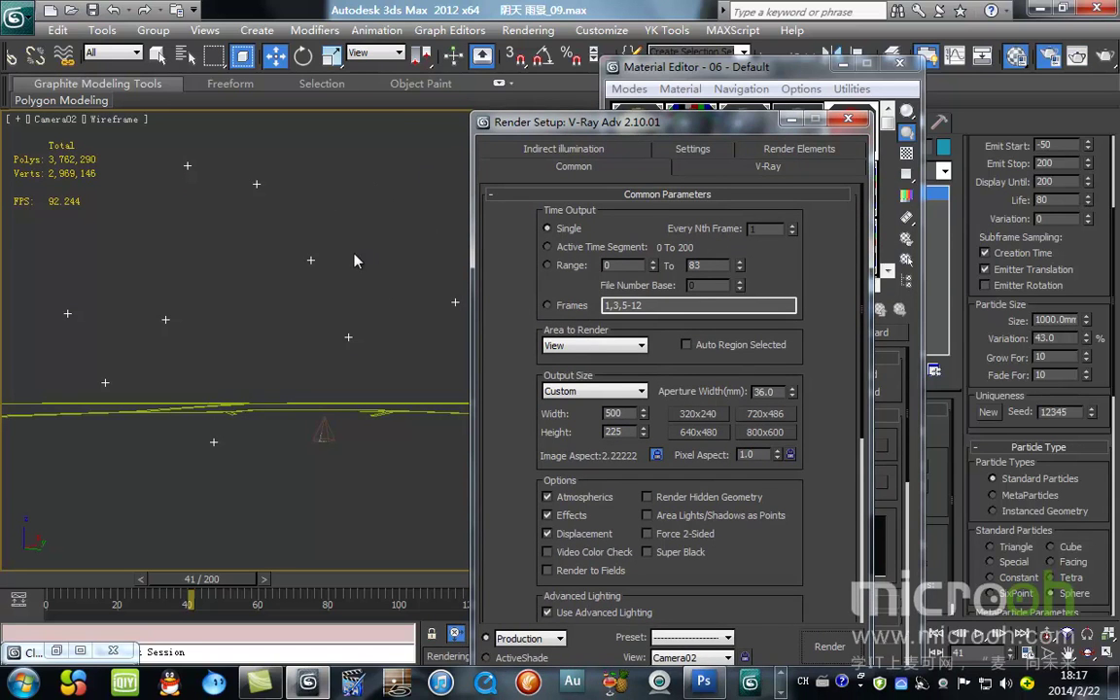
drag(583, 122, 483, 92)
click(1103, 56)
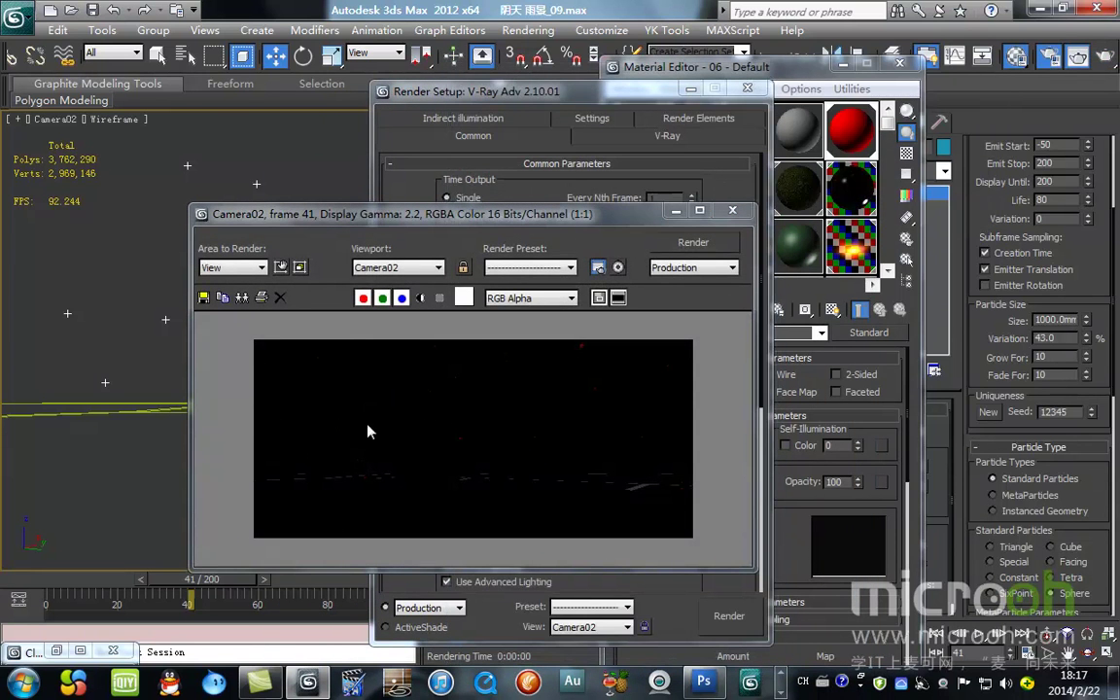
click(732, 211)
mouse_move(603, 92)
mouse_down()
mouse_move(716, 91)
mouse_move(585, 94)
mouse_move(616, 99)
mouse_up()
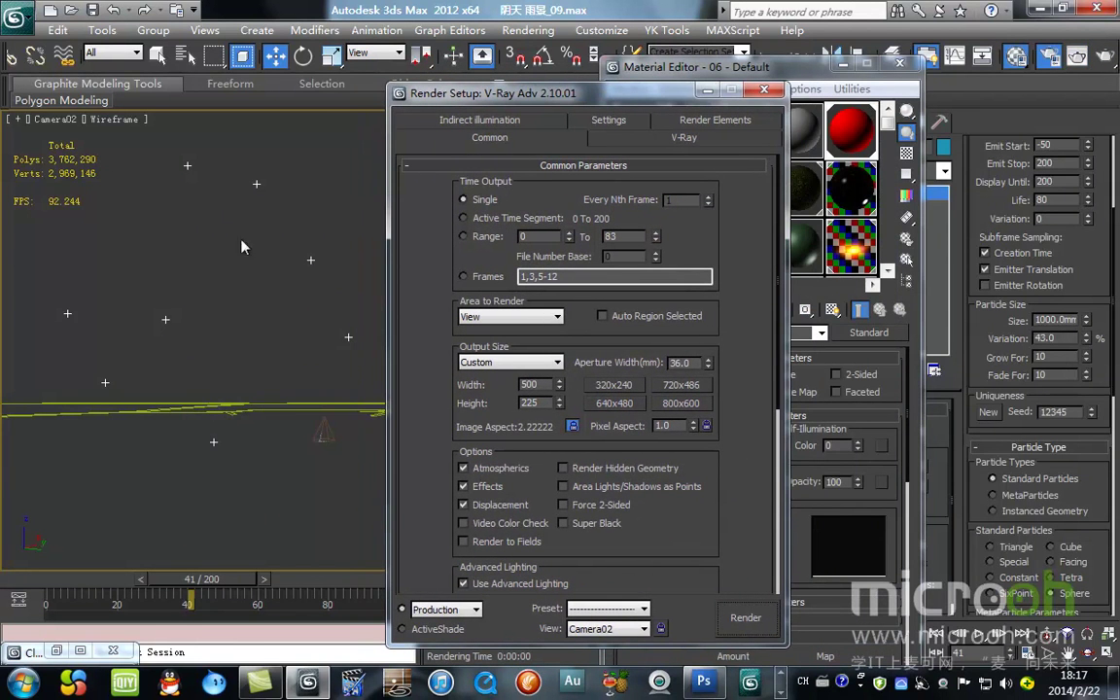
right_click(333, 173)
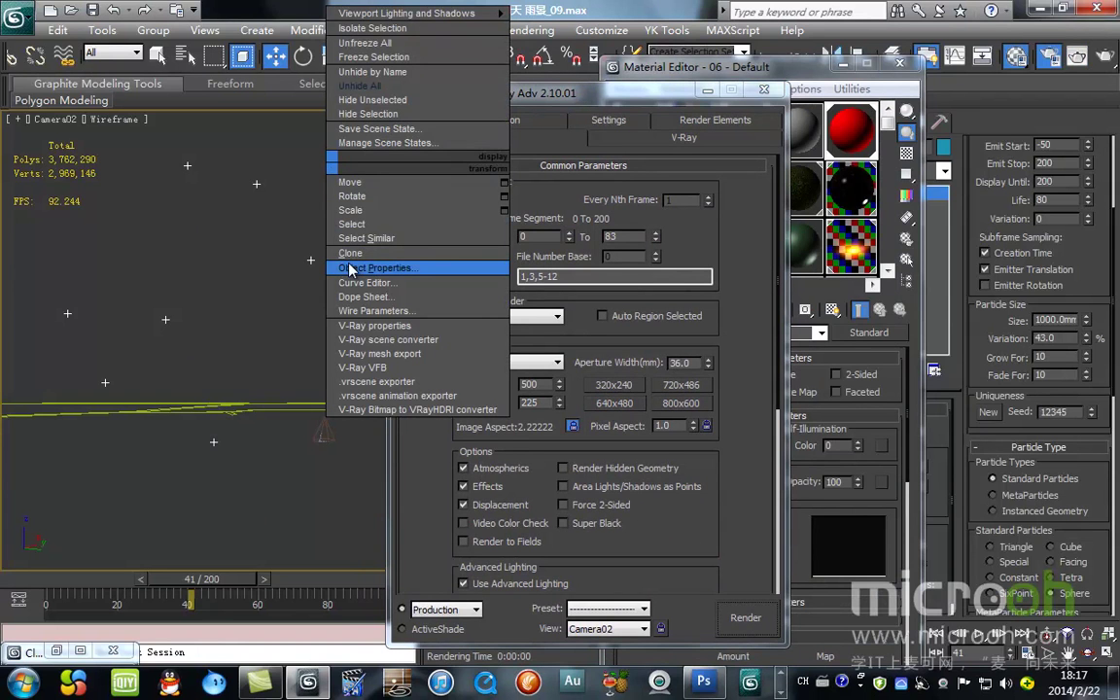
click(545, 7)
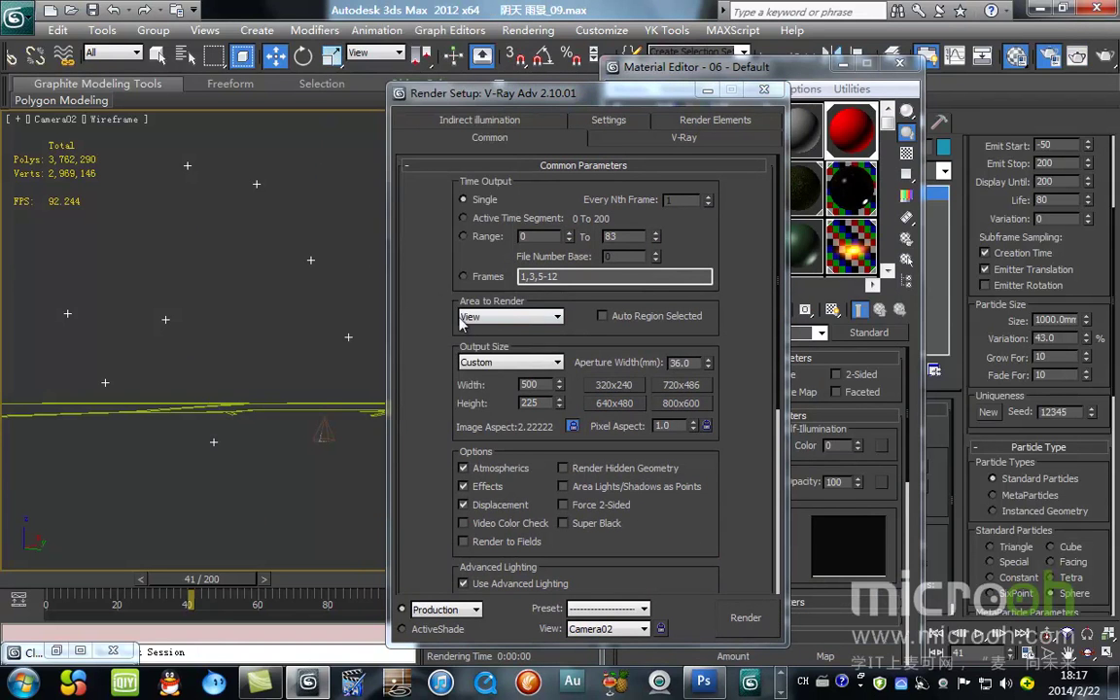
click(312, 201)
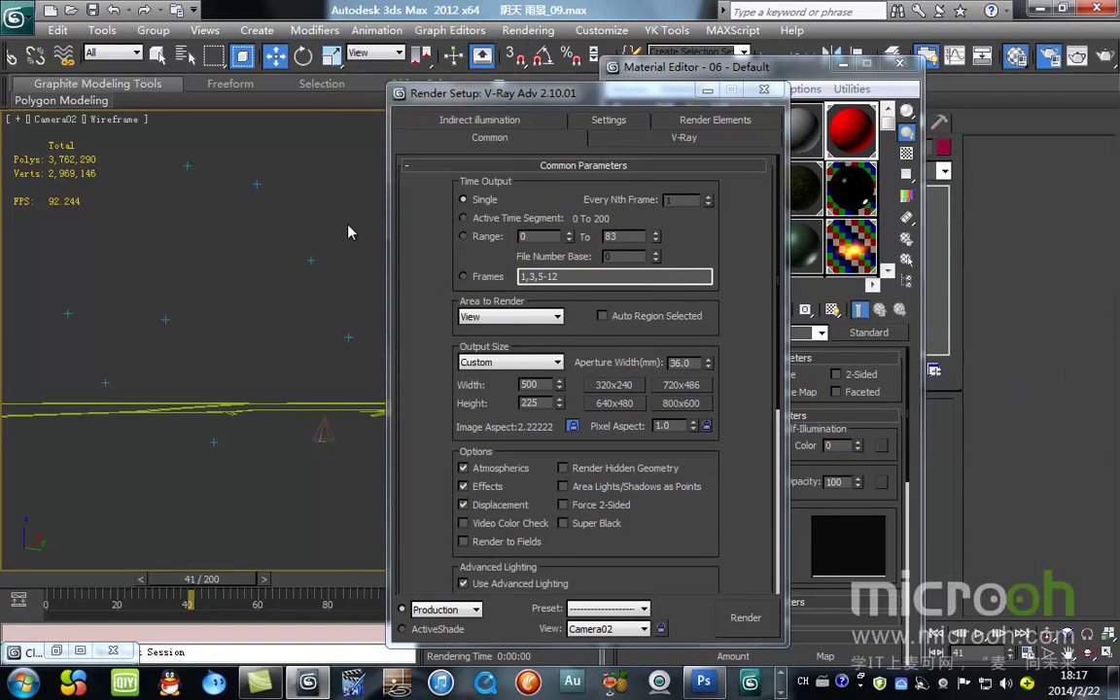
click(311, 260)
Add a Motion Blur render effect to the scene and close the effects and render settings windows.
drag(237, 95, 457, 141)
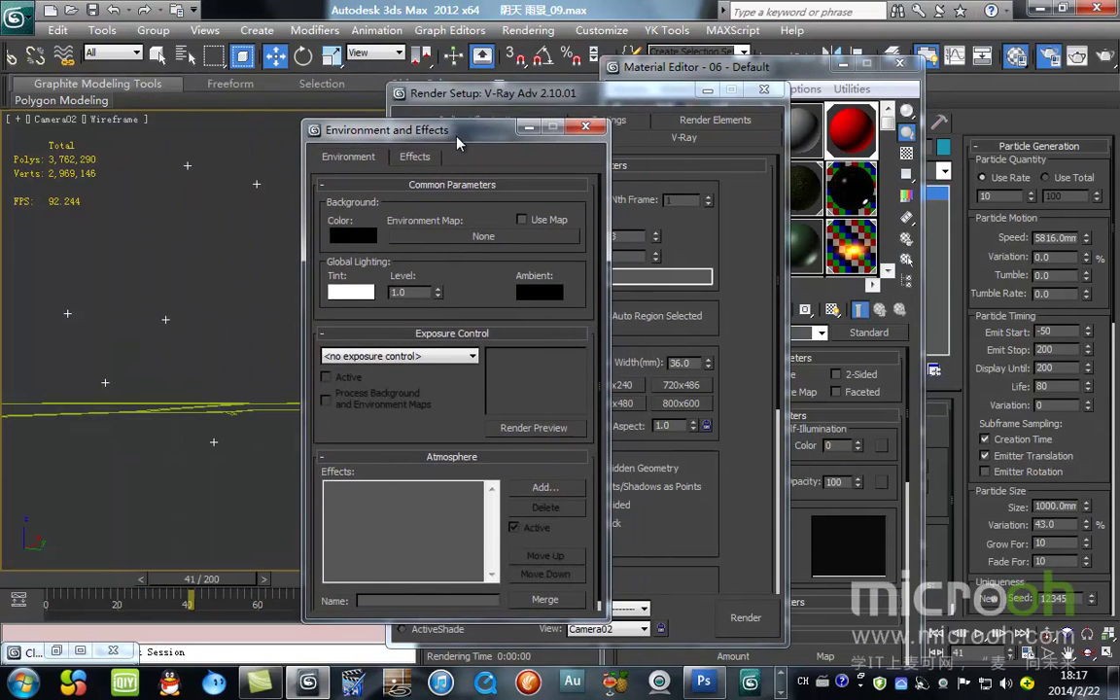
click(412, 157)
drag(435, 142, 453, 136)
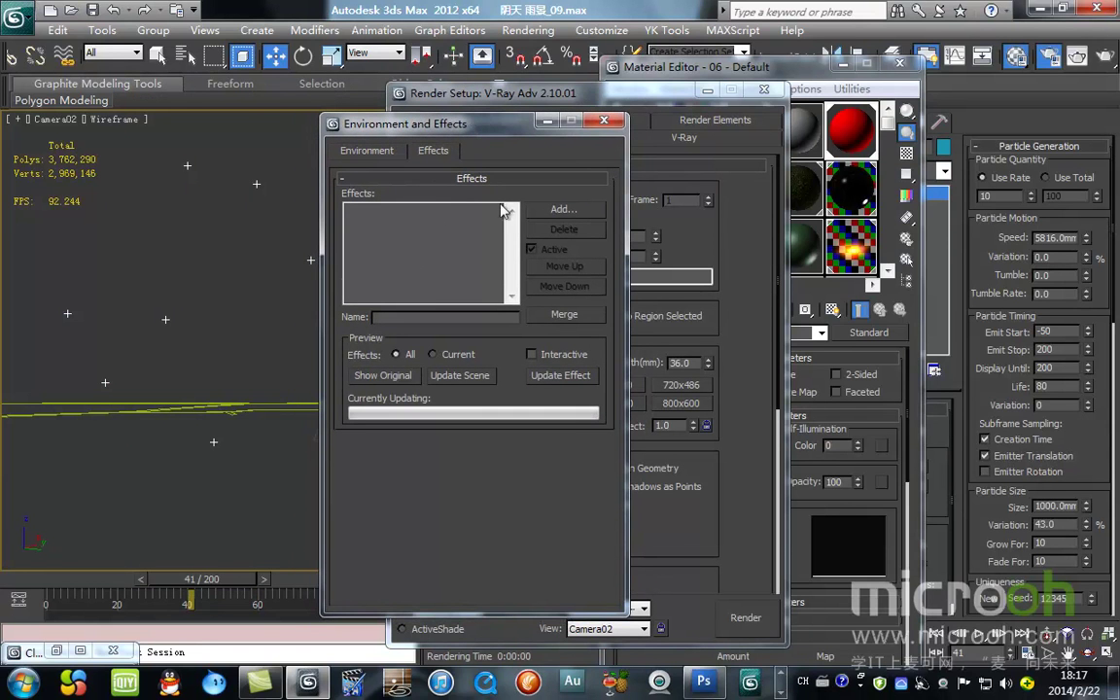
click(565, 210)
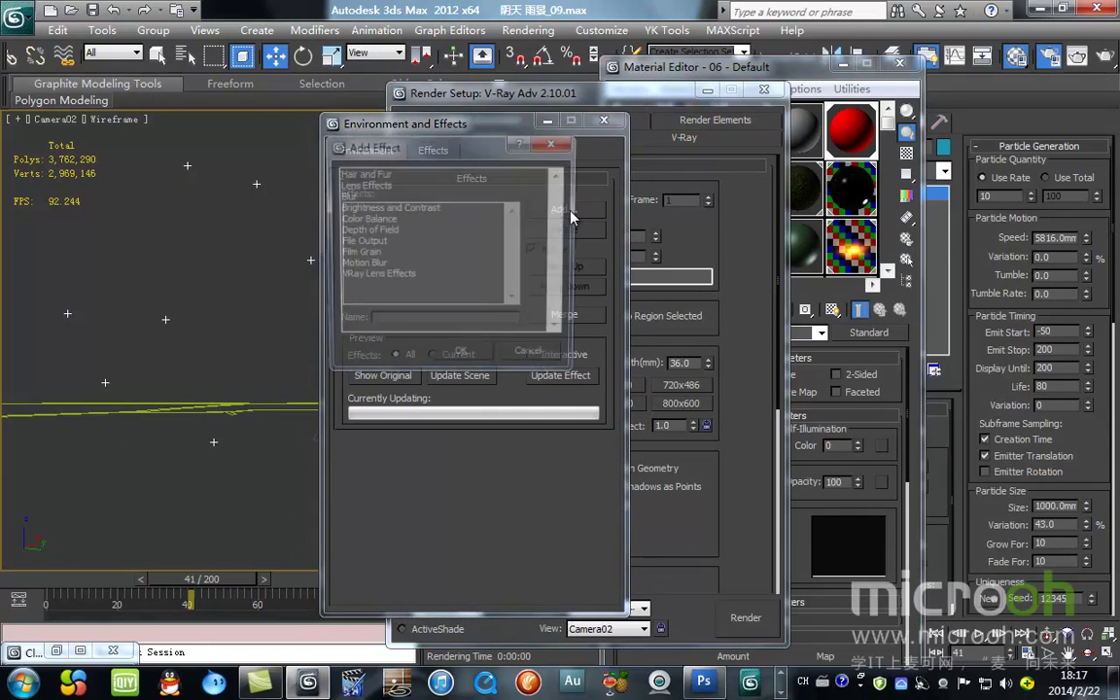
click(372, 265)
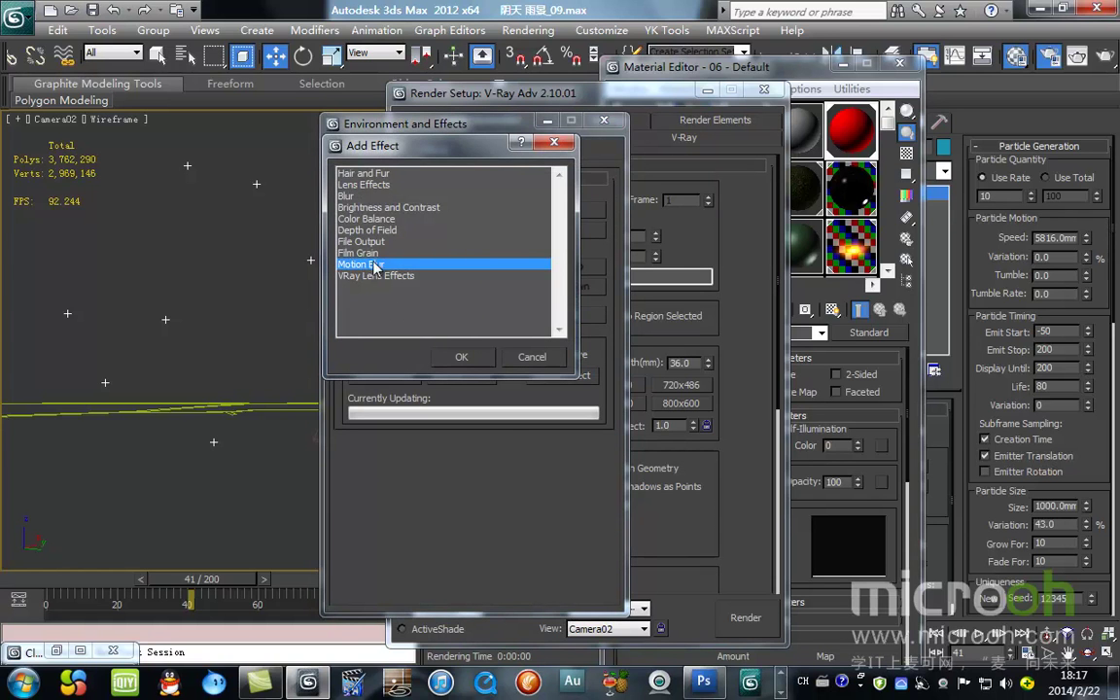
click(462, 357)
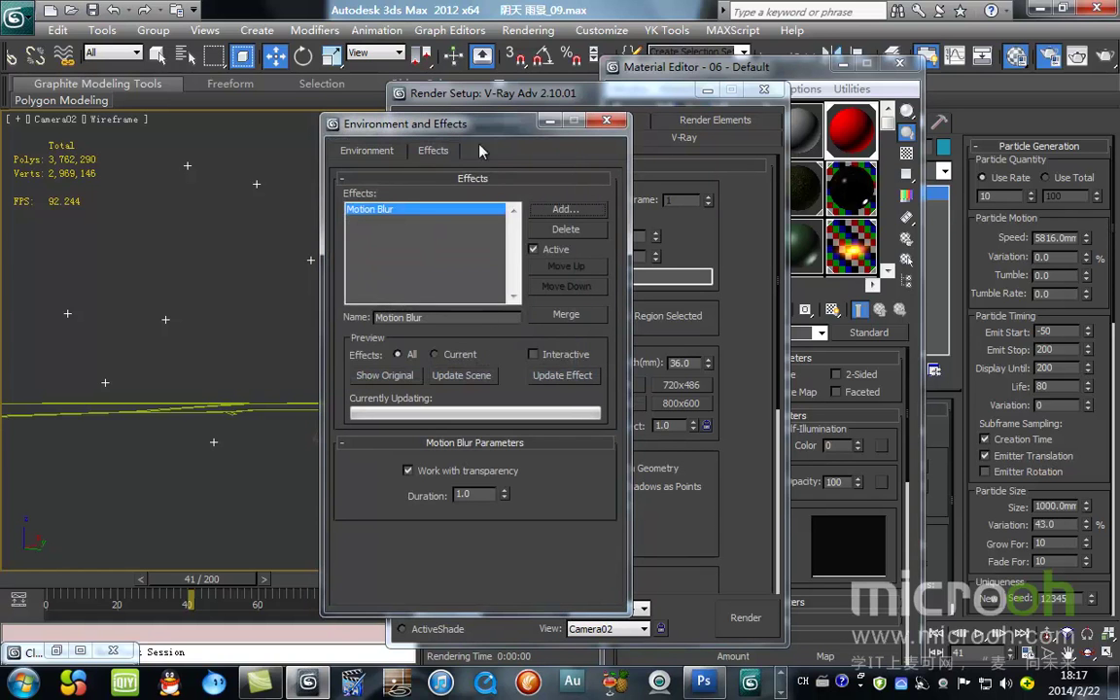
drag(495, 135, 280, 129)
click(392, 113)
click(746, 93)
Set the Blizzard's motion blur type to Image in its object properties and apply the change.
right_click(377, 211)
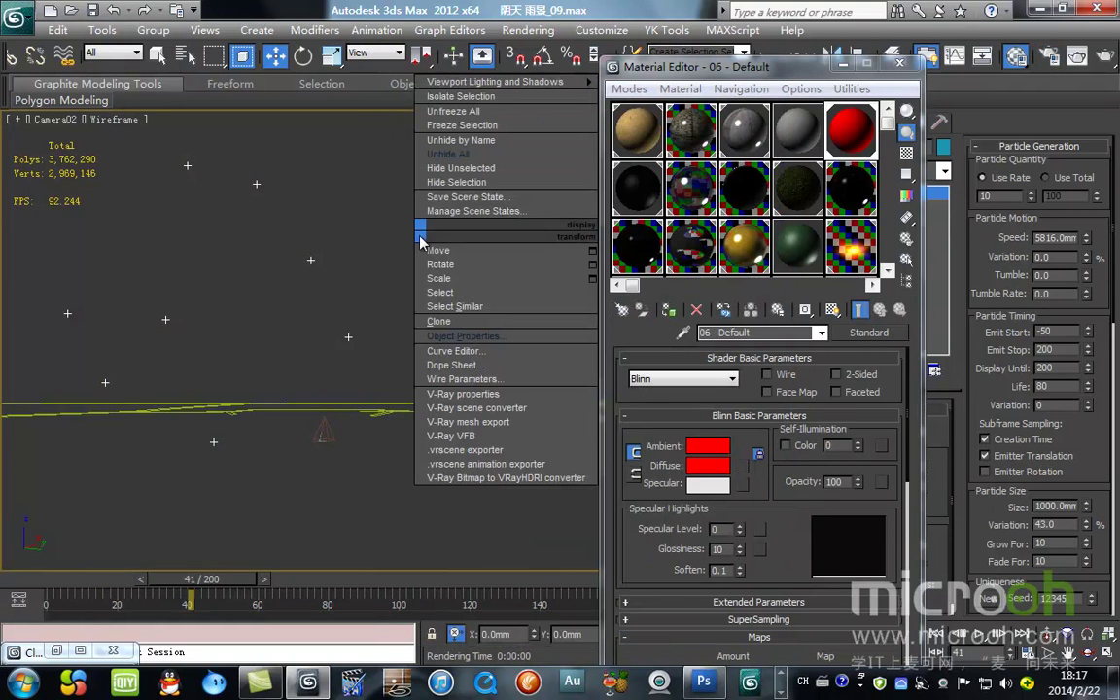
click(370, 243)
right_click(375, 198)
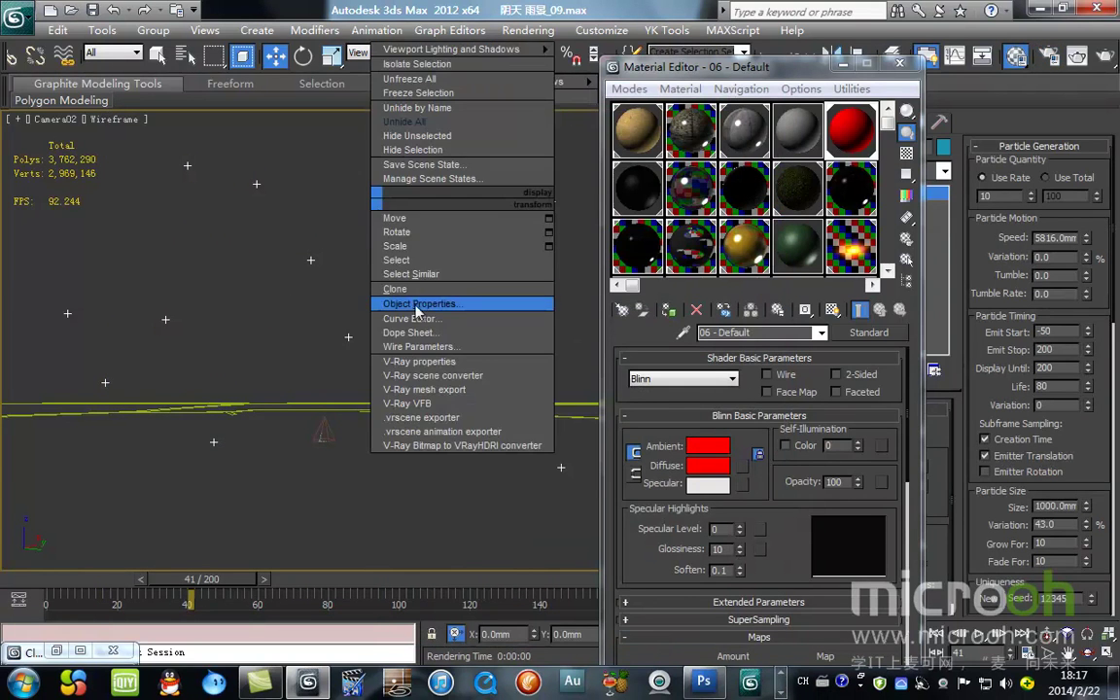
click(420, 304)
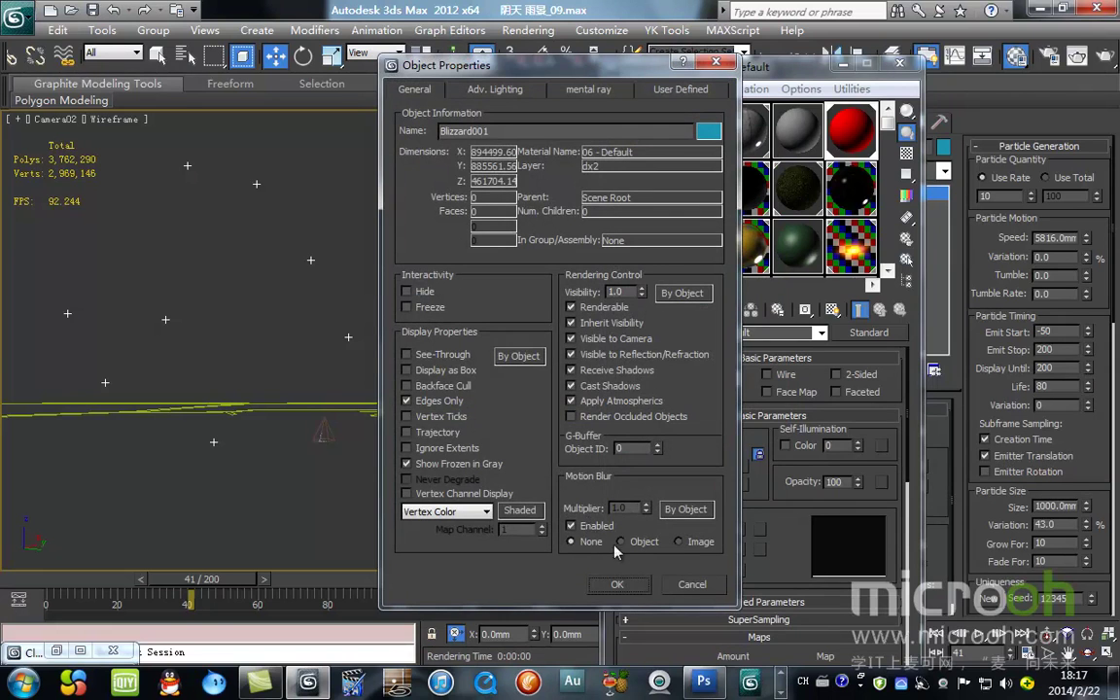
click(694, 550)
drag(625, 74, 571, 54)
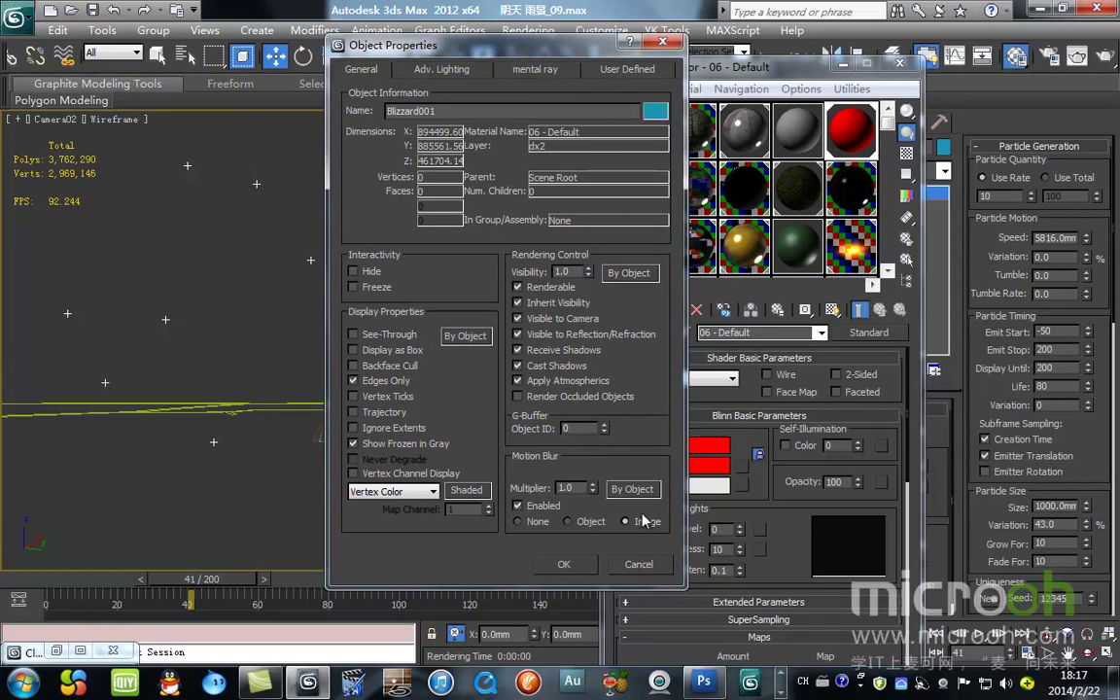
double_click(566, 487)
key(Return)
click(581, 566)
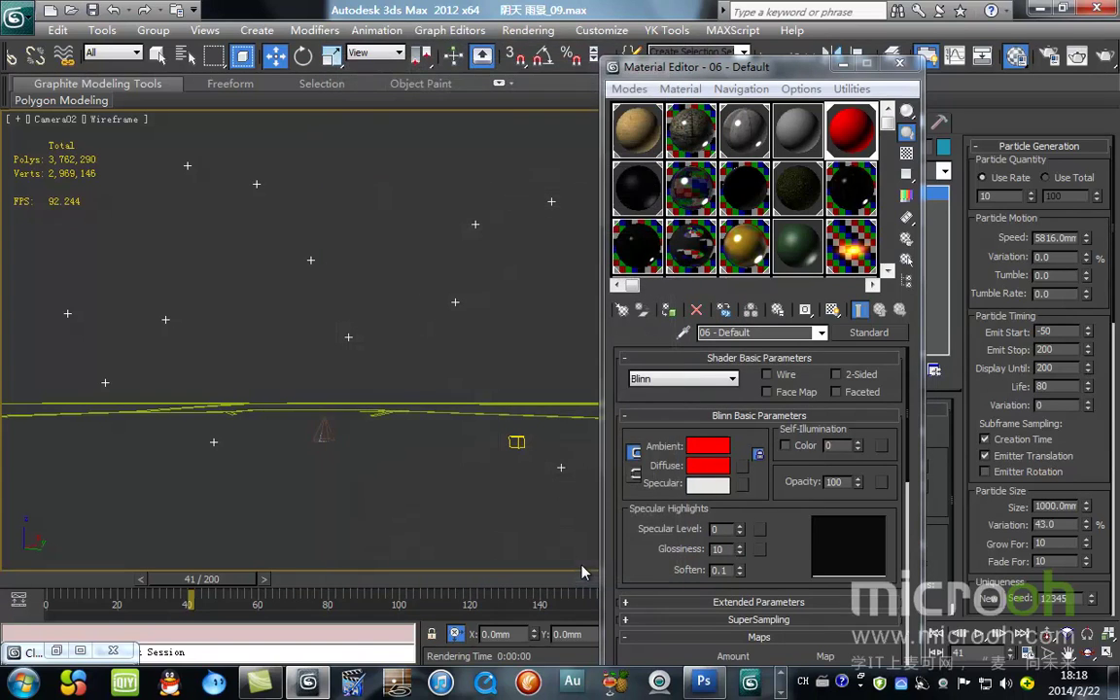
Test-render frame 41 from Camera02 and move the rendered frame clear of the material settings.
click(1074, 57)
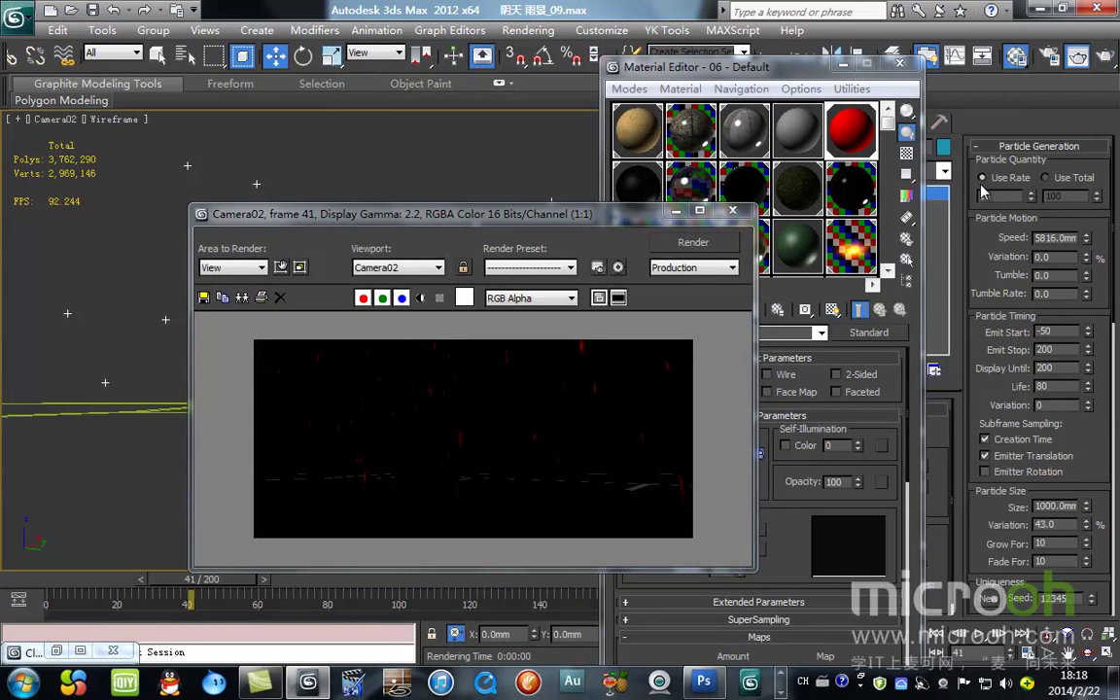
click(982, 180)
drag(558, 219, 414, 130)
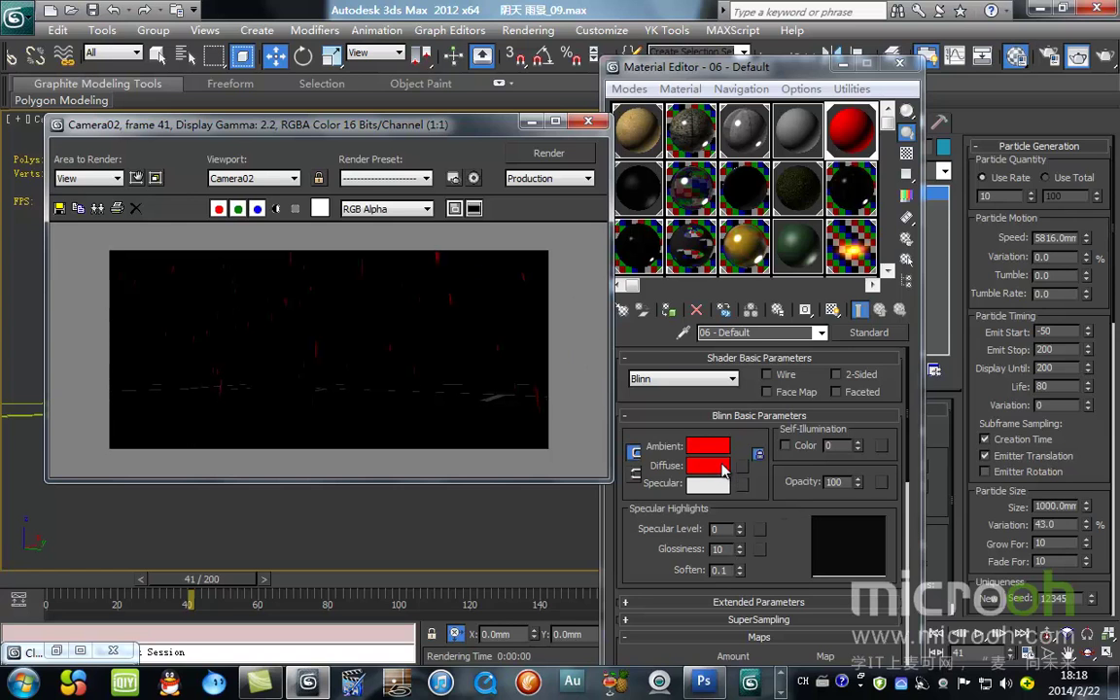
Rename the red particle material to rain.
drag(768, 331, 672, 310)
text(r)
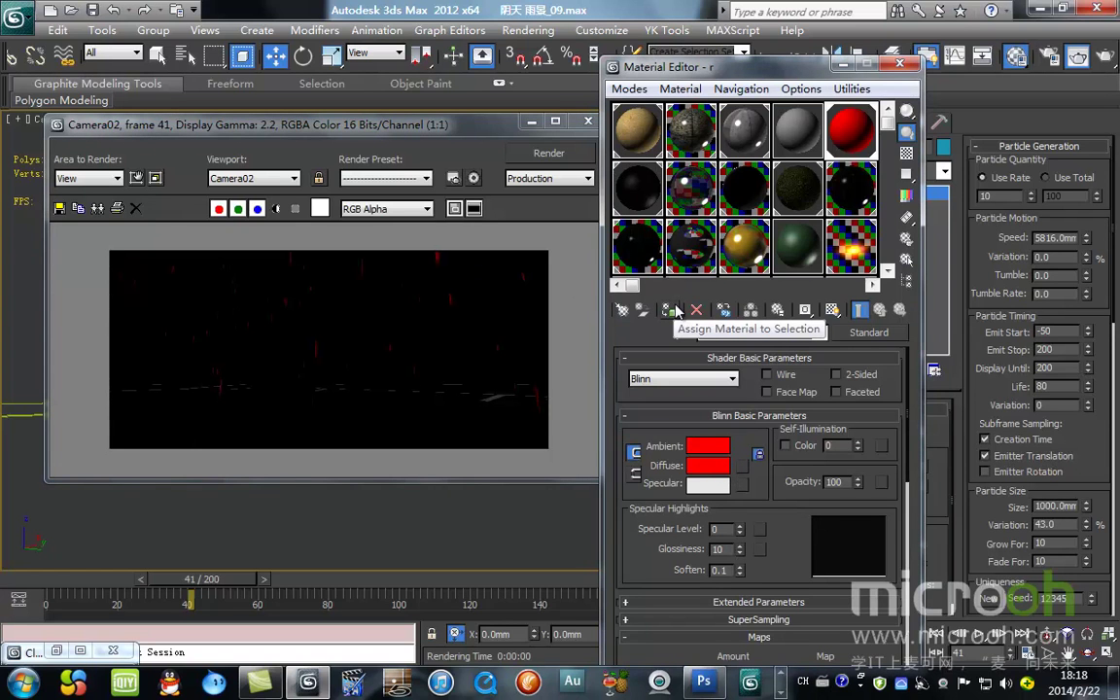
text(ain)
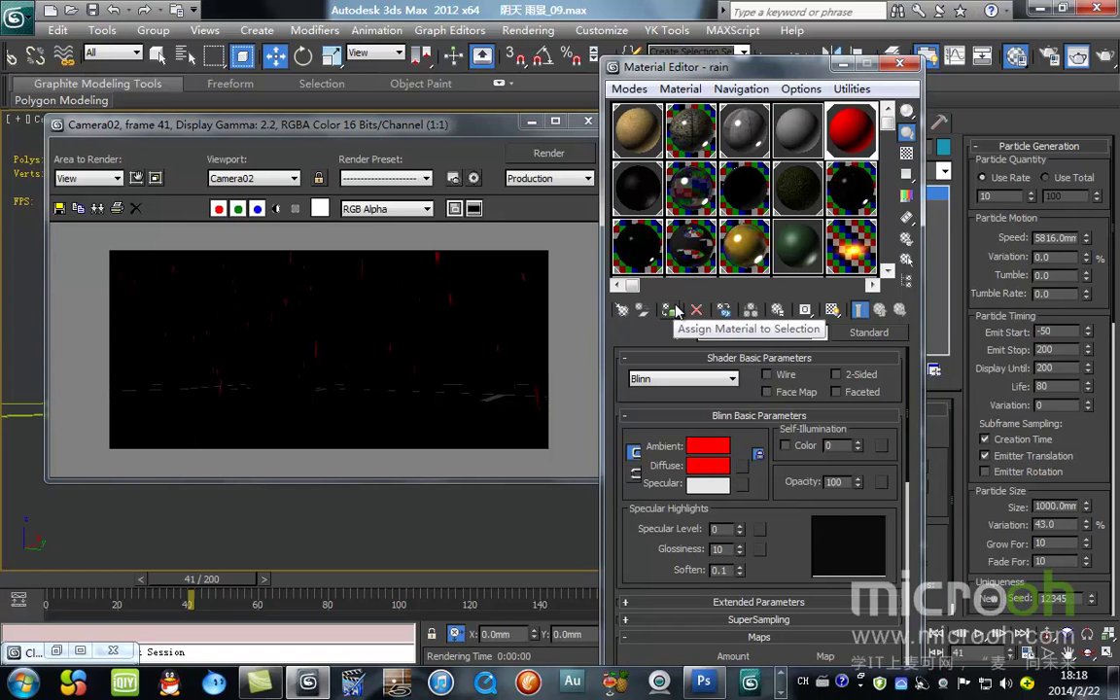
Change the rain material's diffuse color to a medium blue with RGB 61, 148, 198.
click(709, 466)
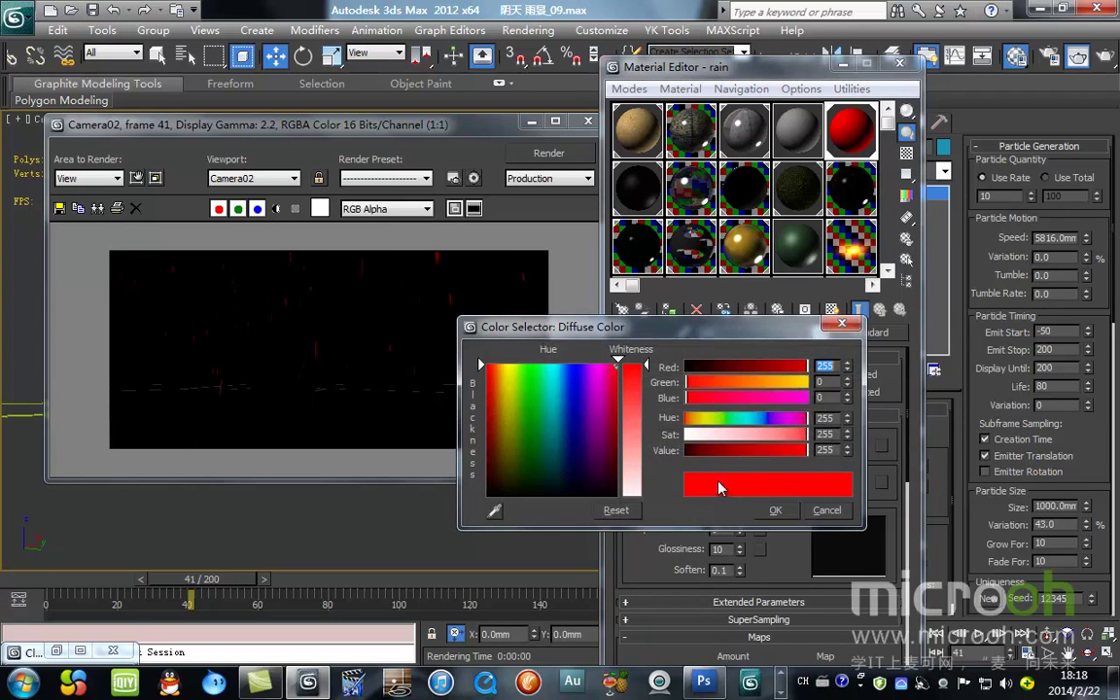
click(566, 371)
mouse_move(645, 366)
mouse_down()
mouse_move(640, 416)
mouse_move(644, 404)
mouse_up()
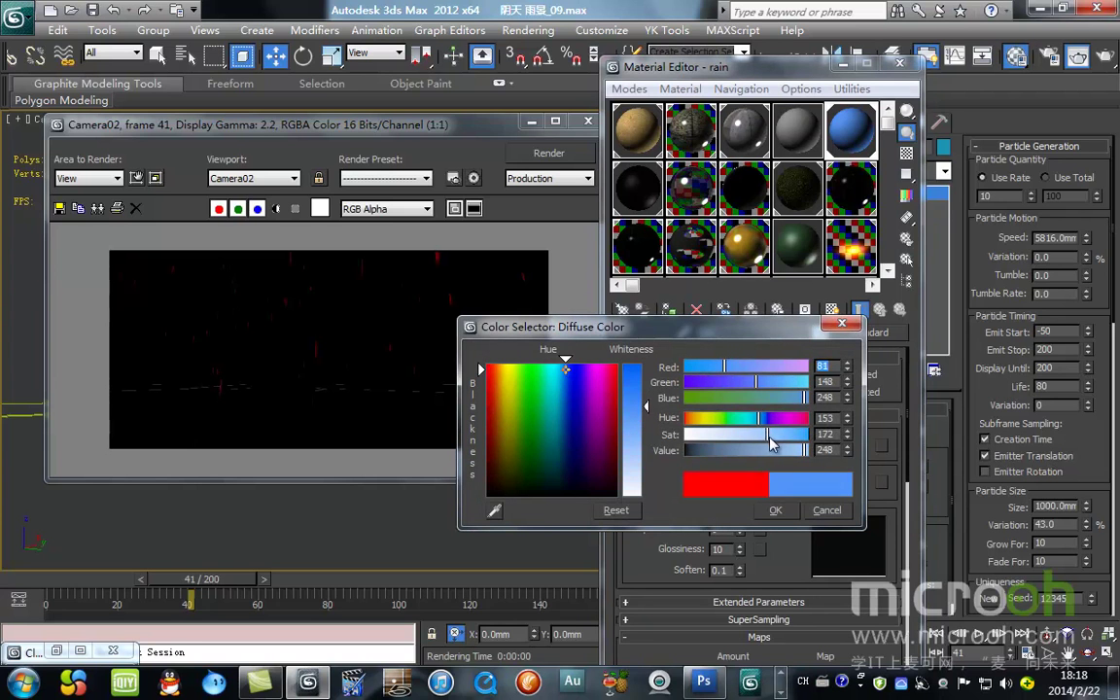
drag(760, 421, 754, 425)
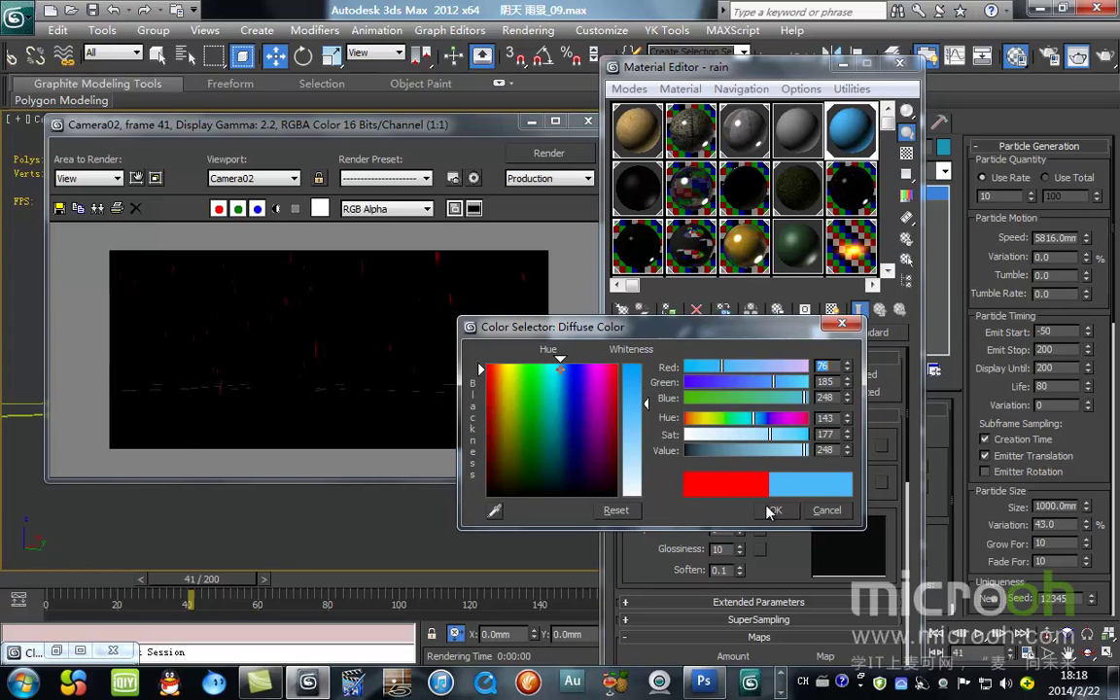
drag(804, 450, 780, 454)
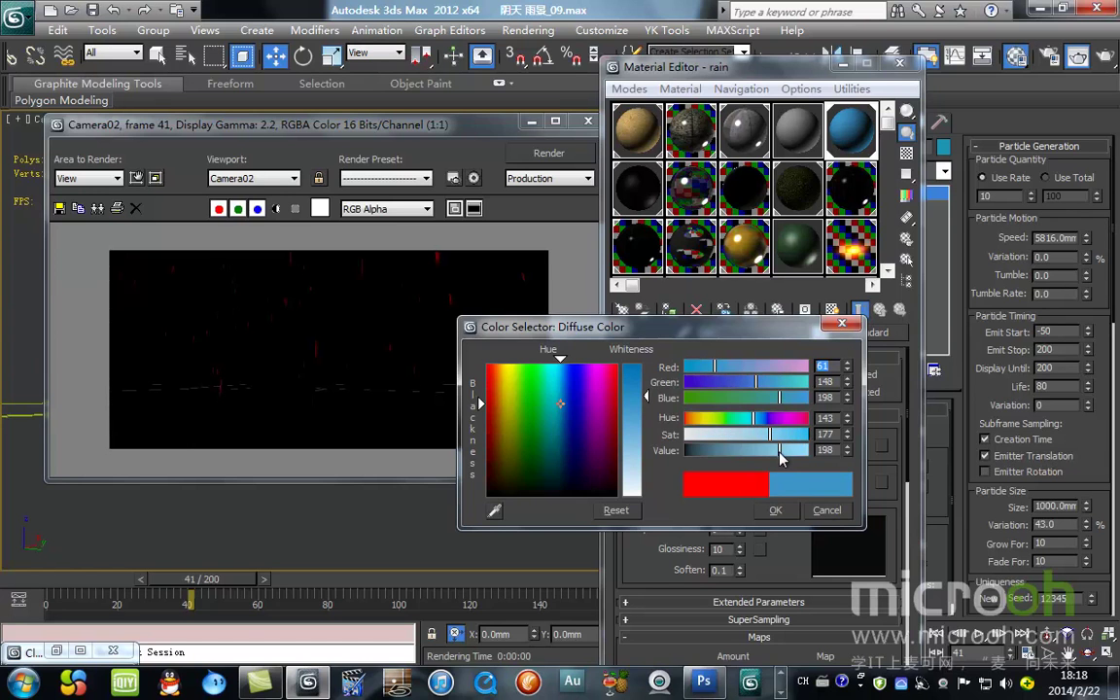
click(775, 509)
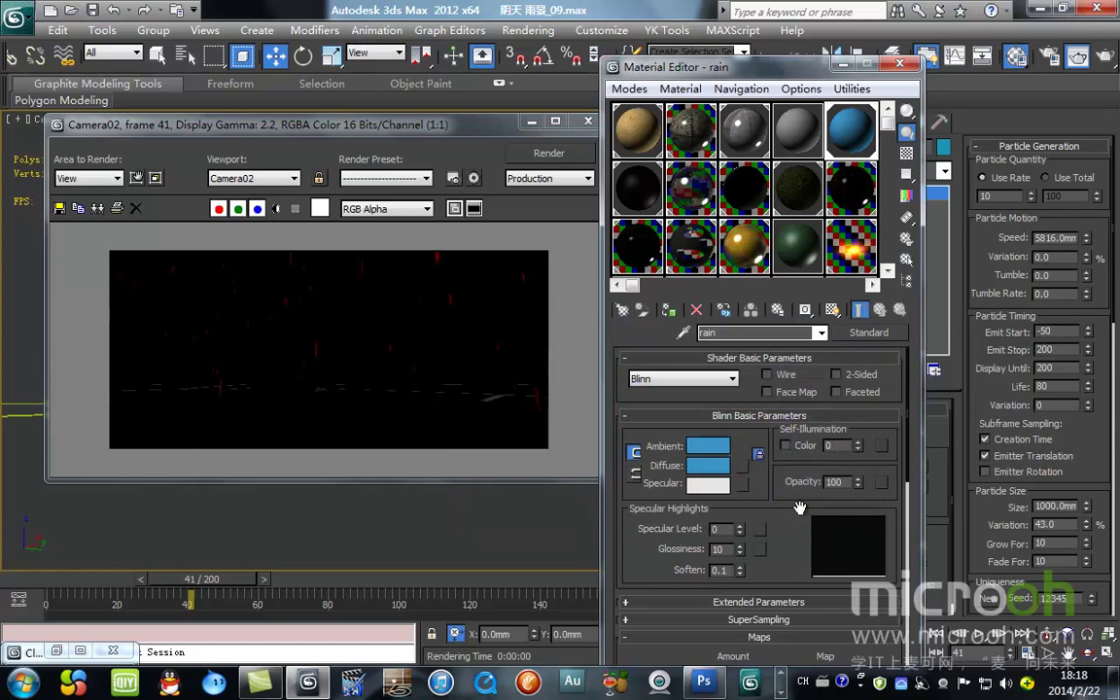
Enable colored self-illumination on the rain material and set it to dark gray, RGB 84, 84, 84.
click(784, 446)
click(843, 445)
drag(632, 367, 646, 412)
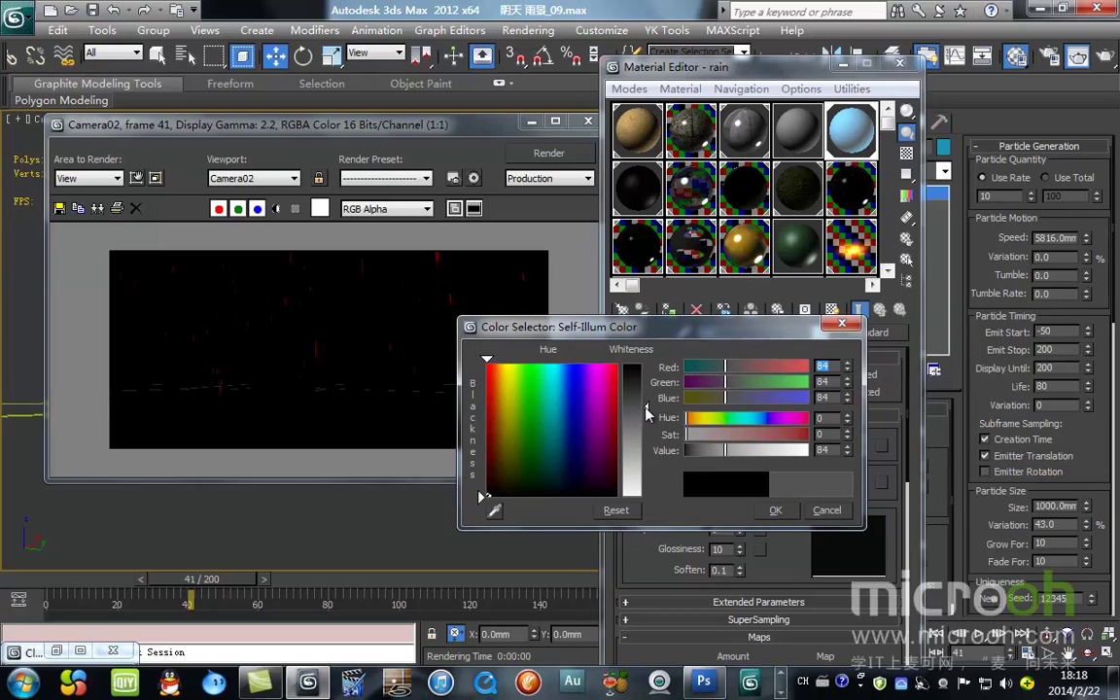
click(775, 509)
Preview the rain material enlarged on a checkered background and set its specular level to 76 and glossiness to 65.
click(904, 152)
double_click(854, 146)
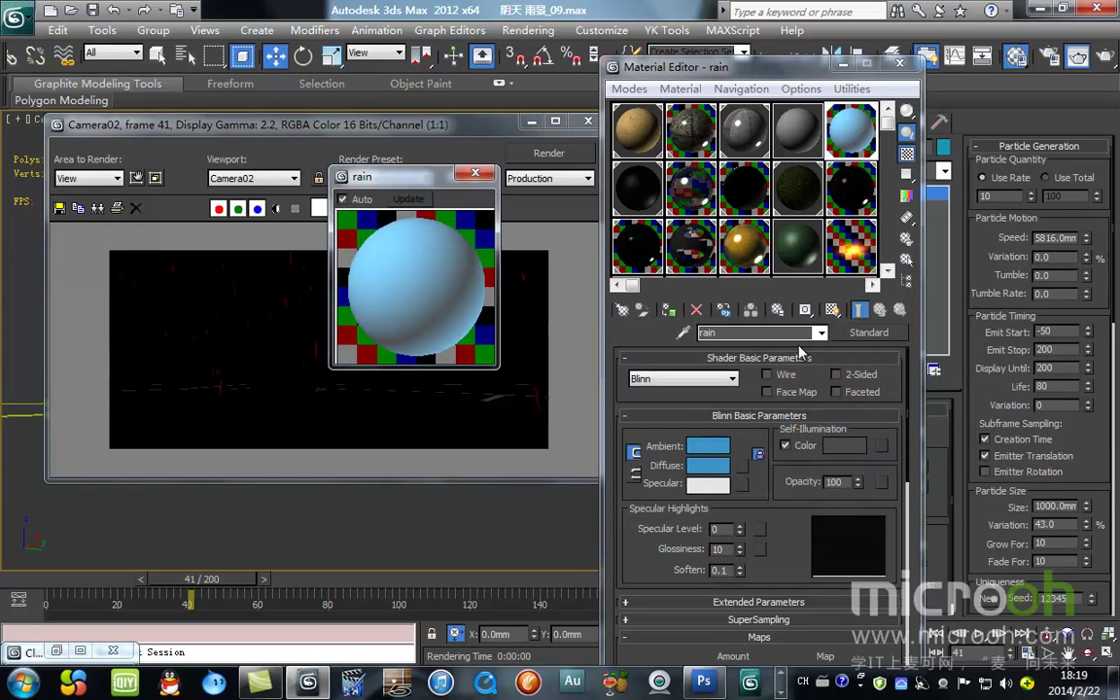
drag(739, 529, 773, 461)
drag(739, 551, 772, 481)
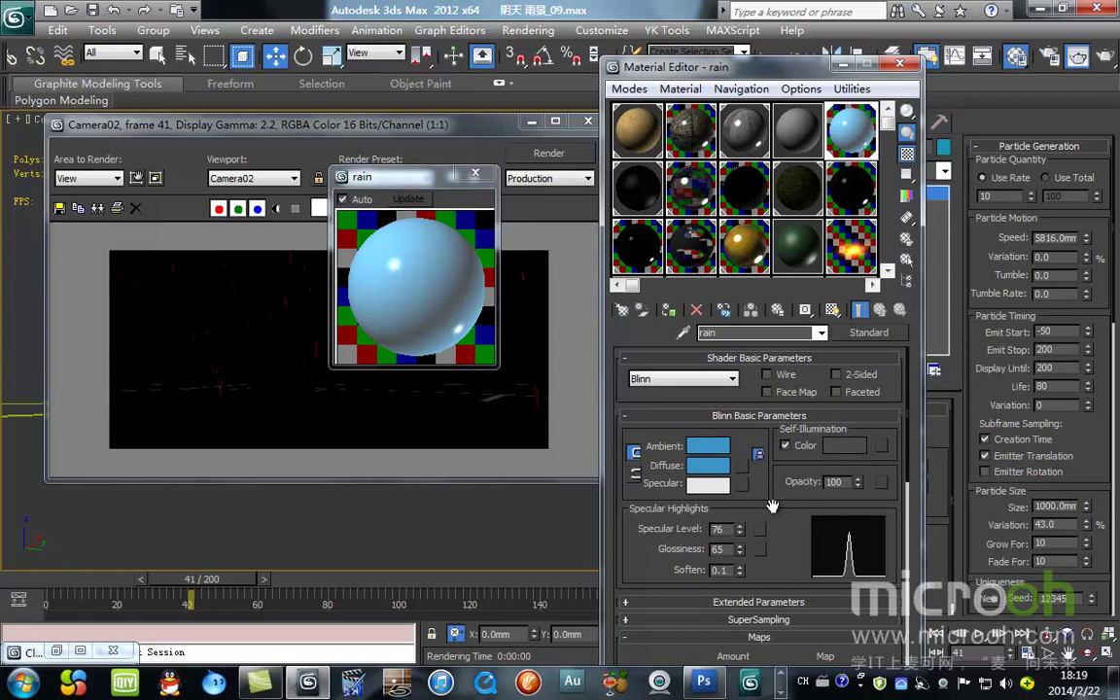
Set the rain material's opacity to 60 and make it 2-sided.
double_click(833, 482)
text(60)
key(Return)
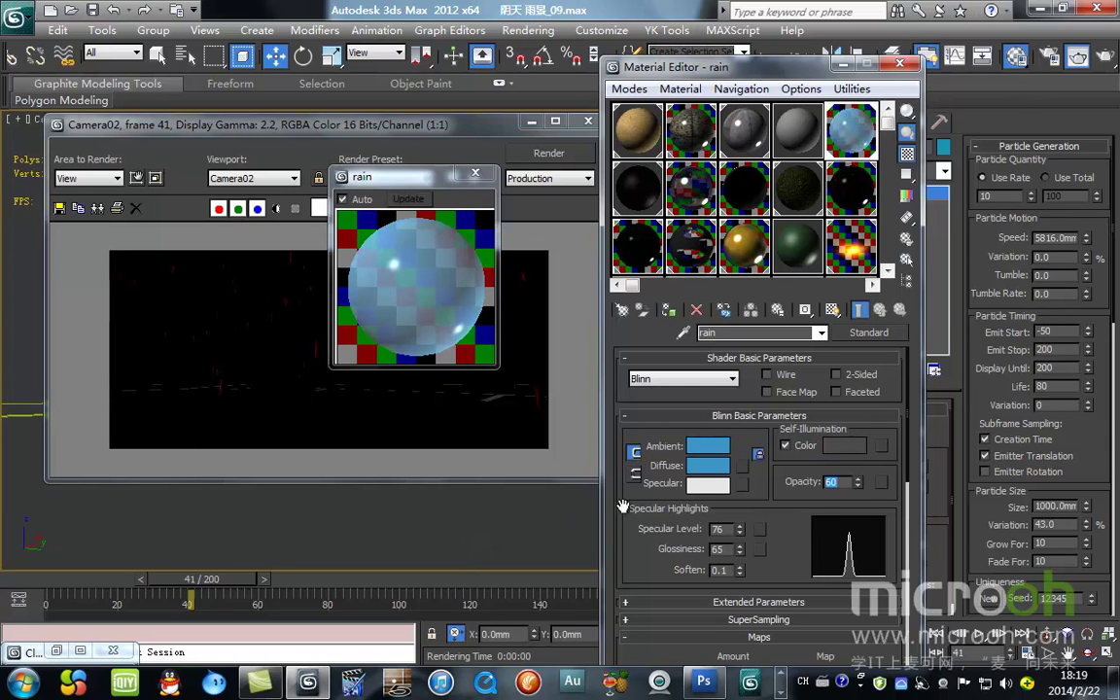
click(838, 375)
Set the rain material's advanced transparency falloff to Out with an amount of 100.
scroll(716, 425, down, 5)
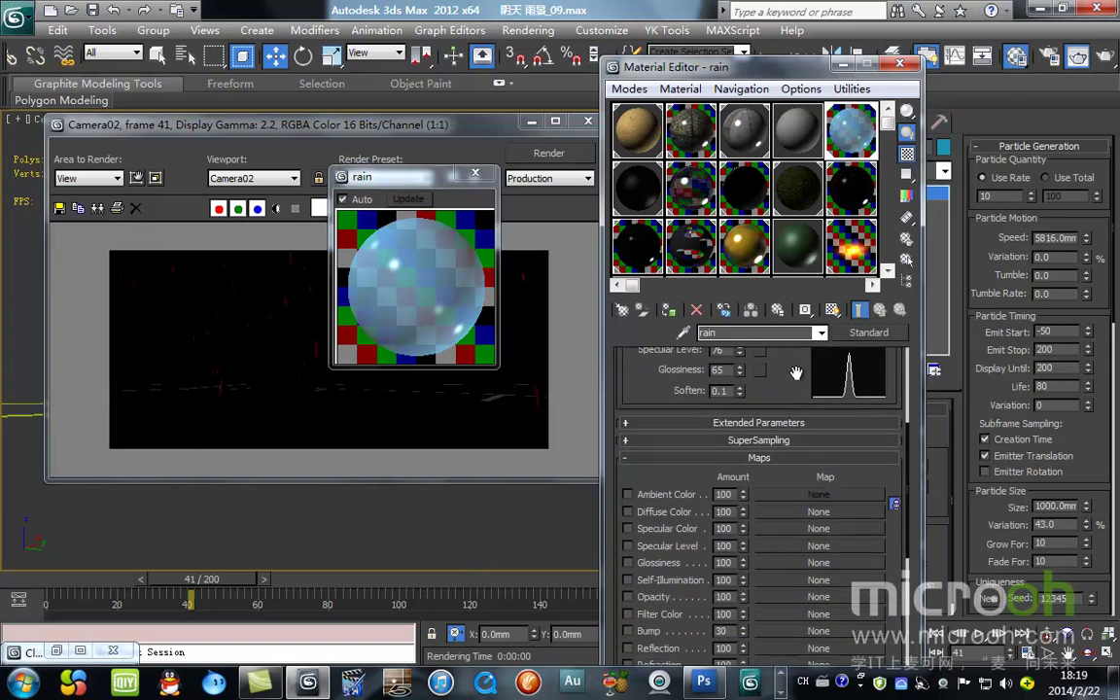
click(717, 424)
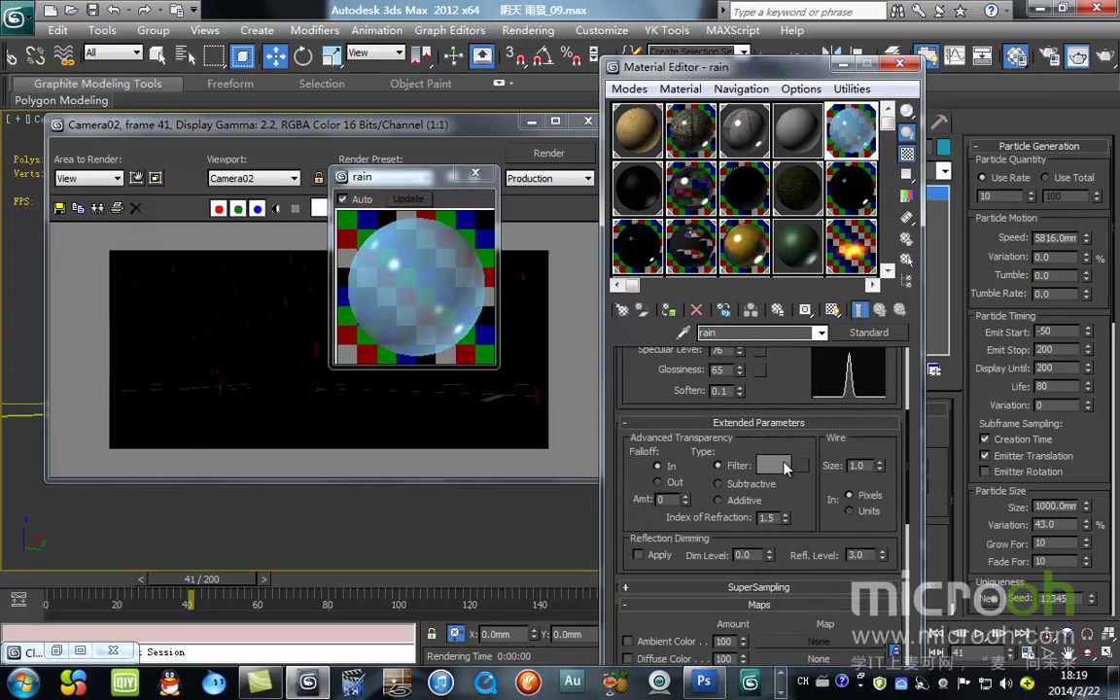
click(657, 482)
click(664, 499)
text(100)
key(Return)
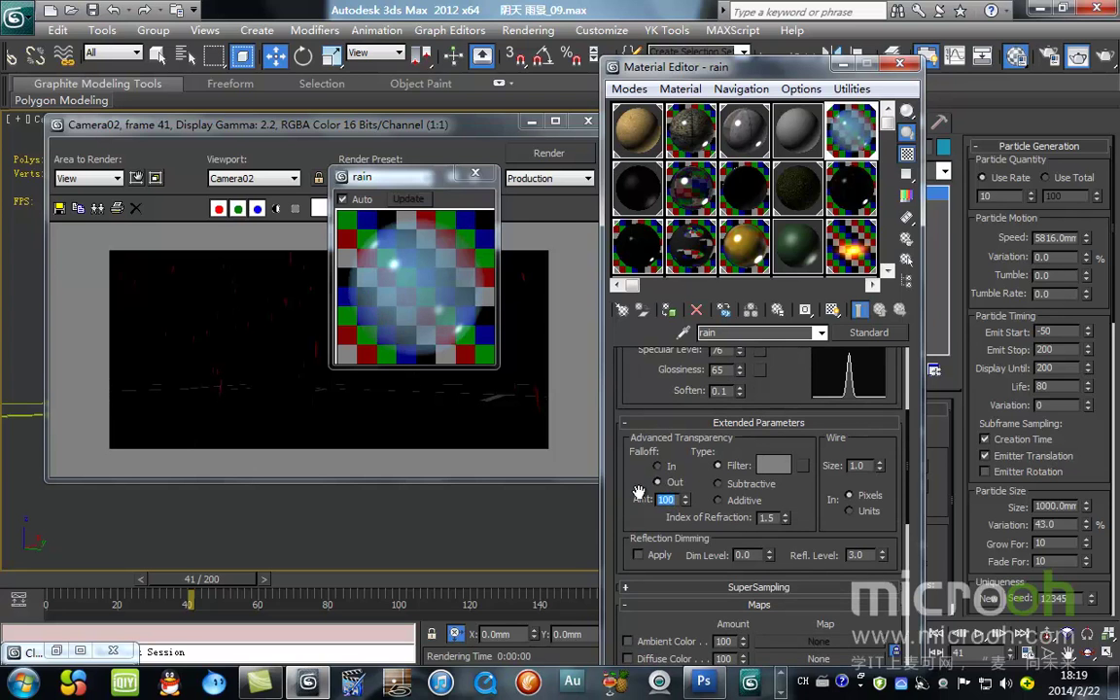
Lighten the rain material's transparency filter color to gray, RGB 149, 149, 149.
drag(407, 178, 558, 241)
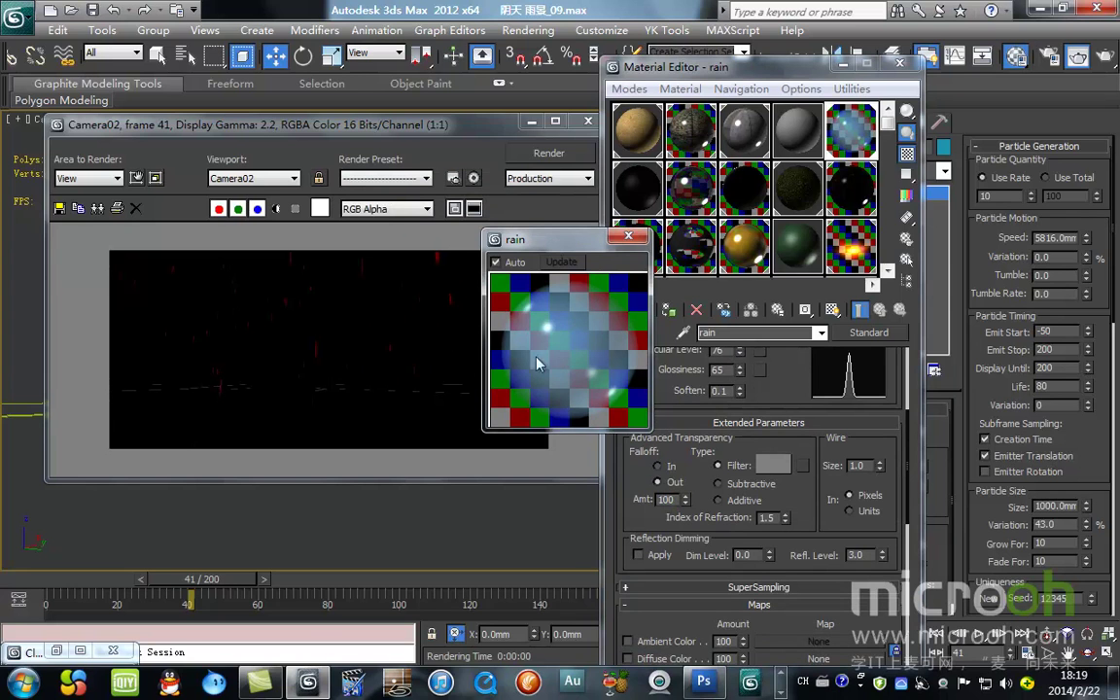
drag(589, 244, 517, 258)
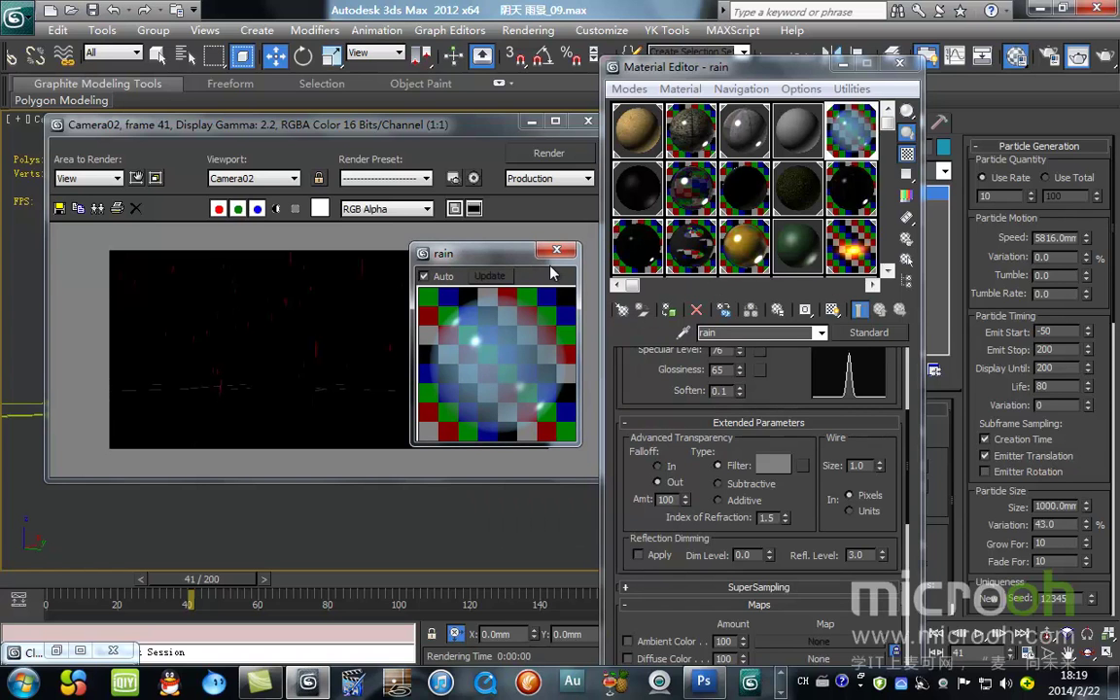
click(781, 471)
click(775, 468)
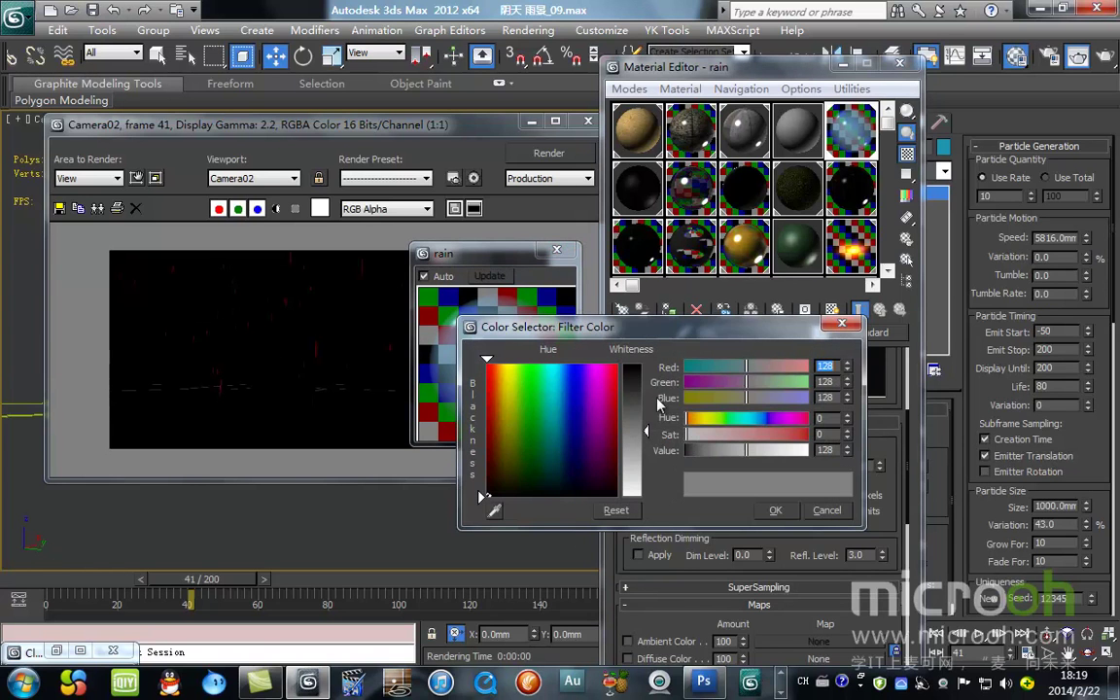
drag(646, 459, 652, 451)
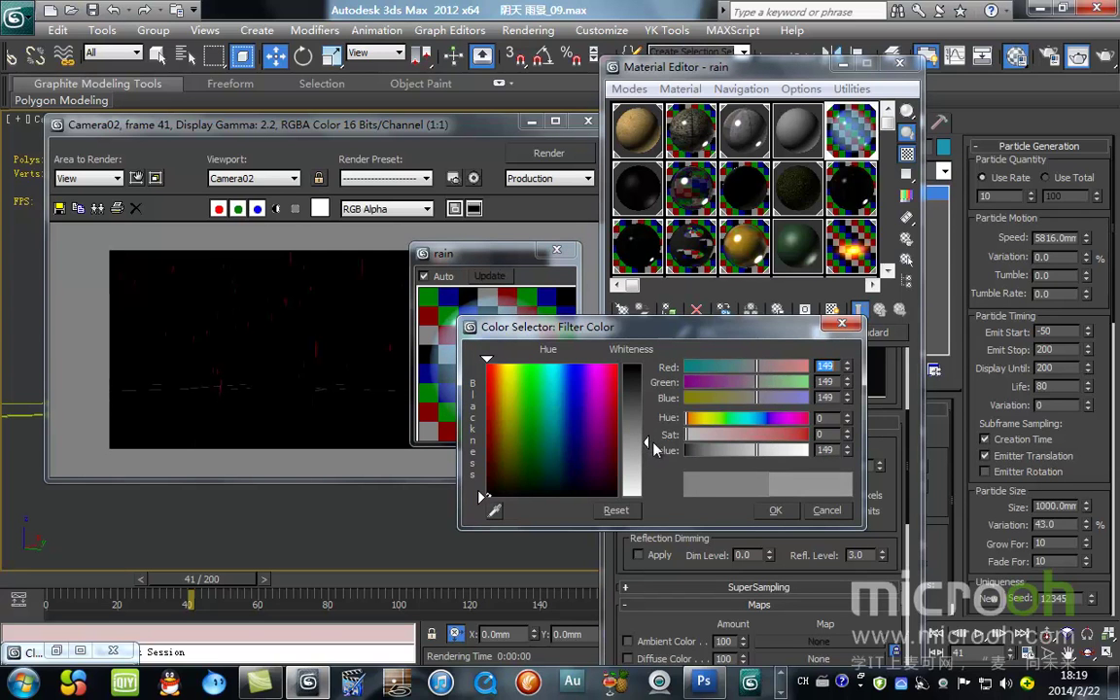
click(775, 510)
drag(506, 261, 541, 282)
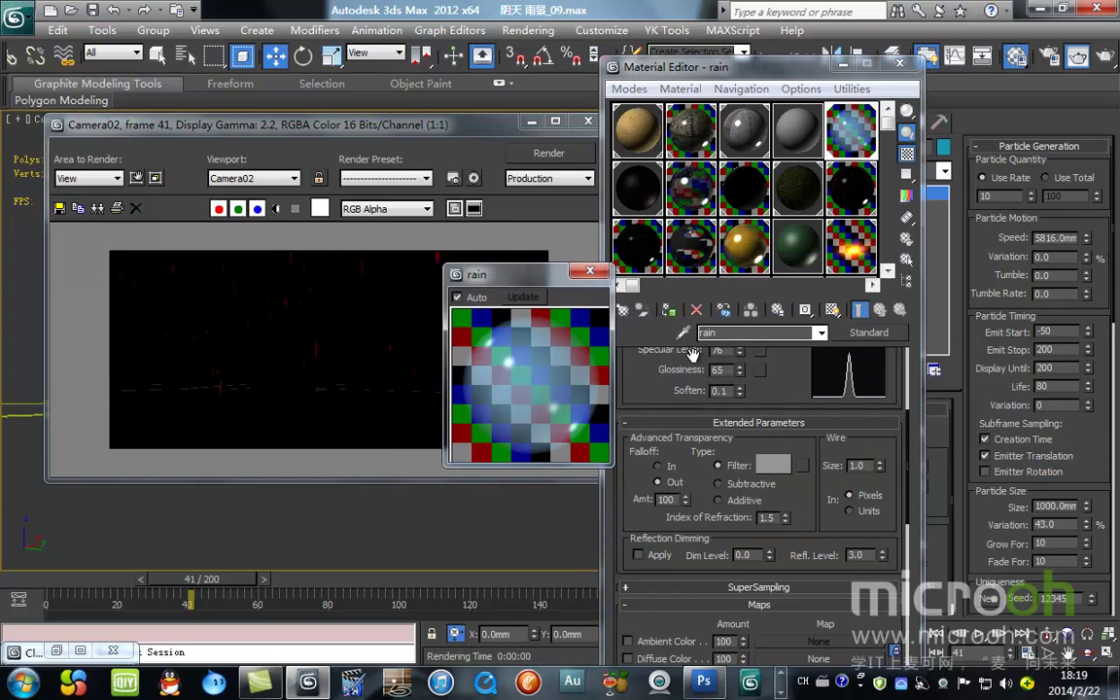
Separate the rendered frame and the material preview, and render frame 41 from Camera02 with the new rain material.
drag(464, 131, 449, 182)
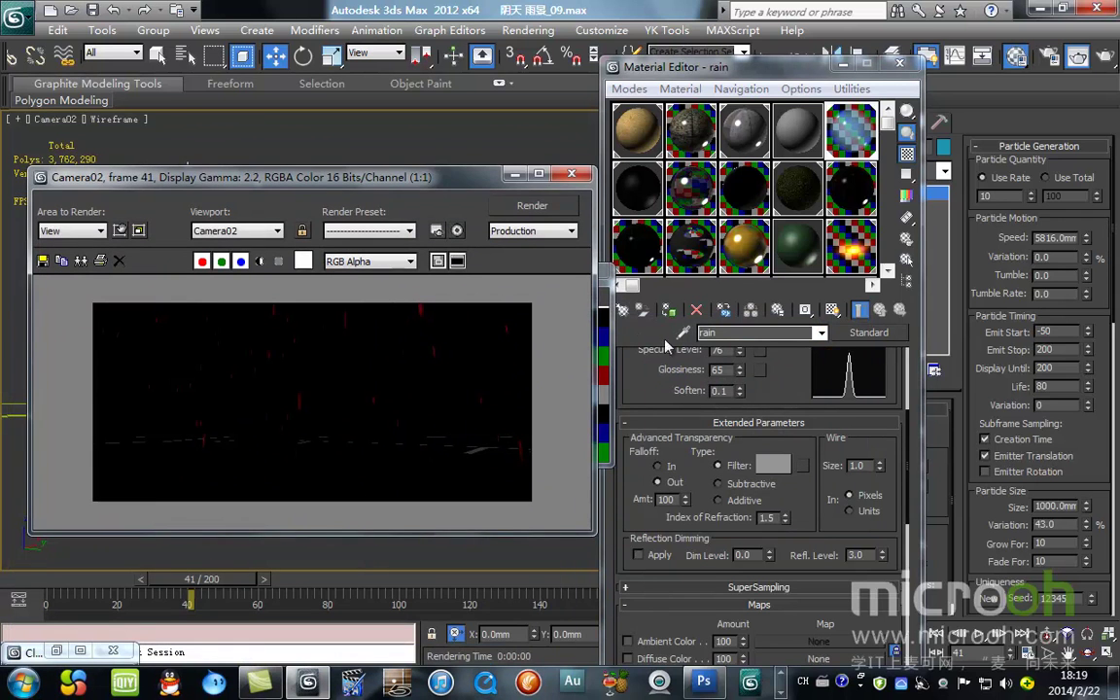
click(606, 298)
drag(554, 276, 697, 261)
click(545, 205)
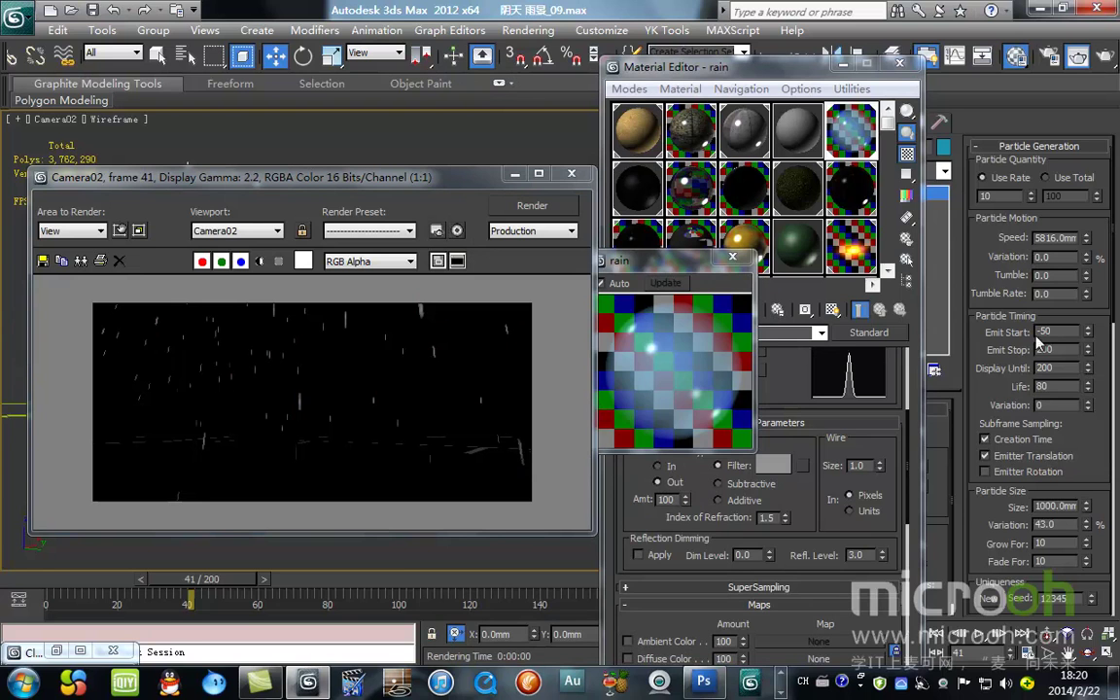
Set the Blizzard's particle size to 500 mm and test-render Camera02 at frames 41 and 116.
double_click(1059, 505)
text(500)
key(Return)
click(496, 204)
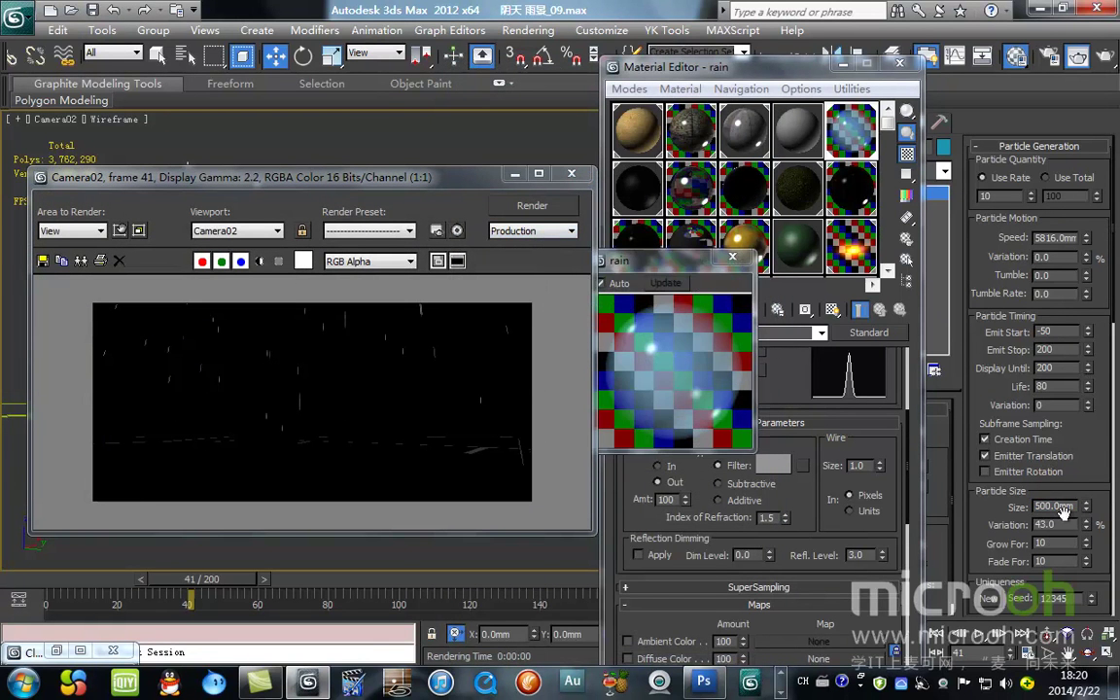
drag(251, 581, 494, 588)
click(532, 206)
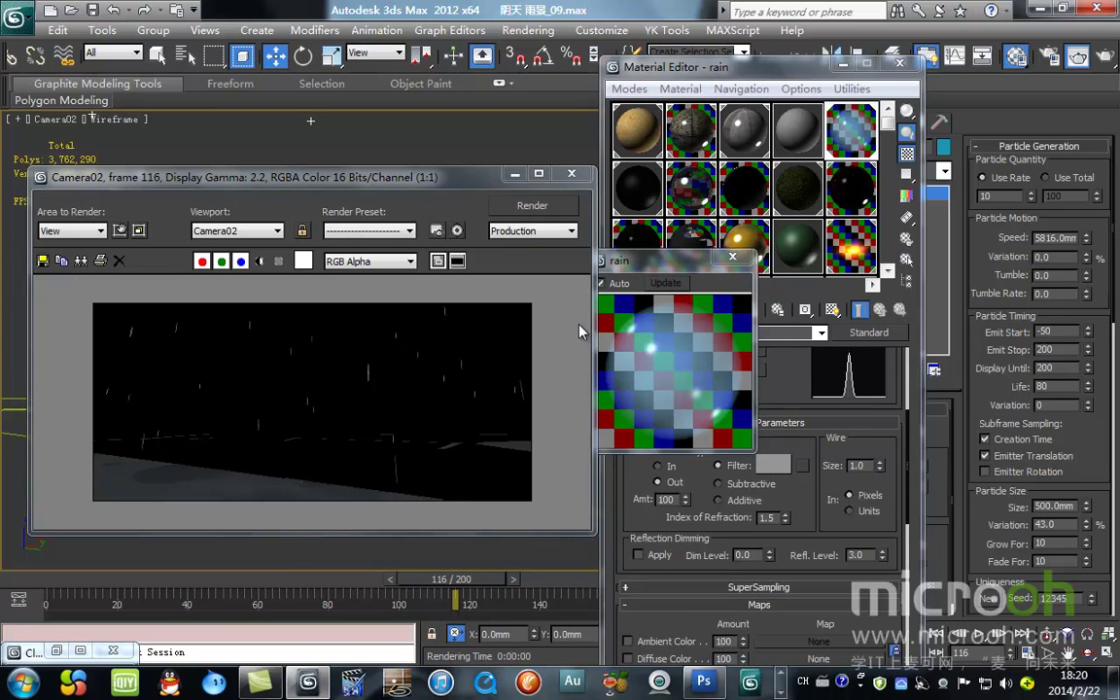
Test-render Camera02 with the Blizzard's particle rate at 20, and raise the rate to 100 for another render.
click(1020, 194)
click(533, 206)
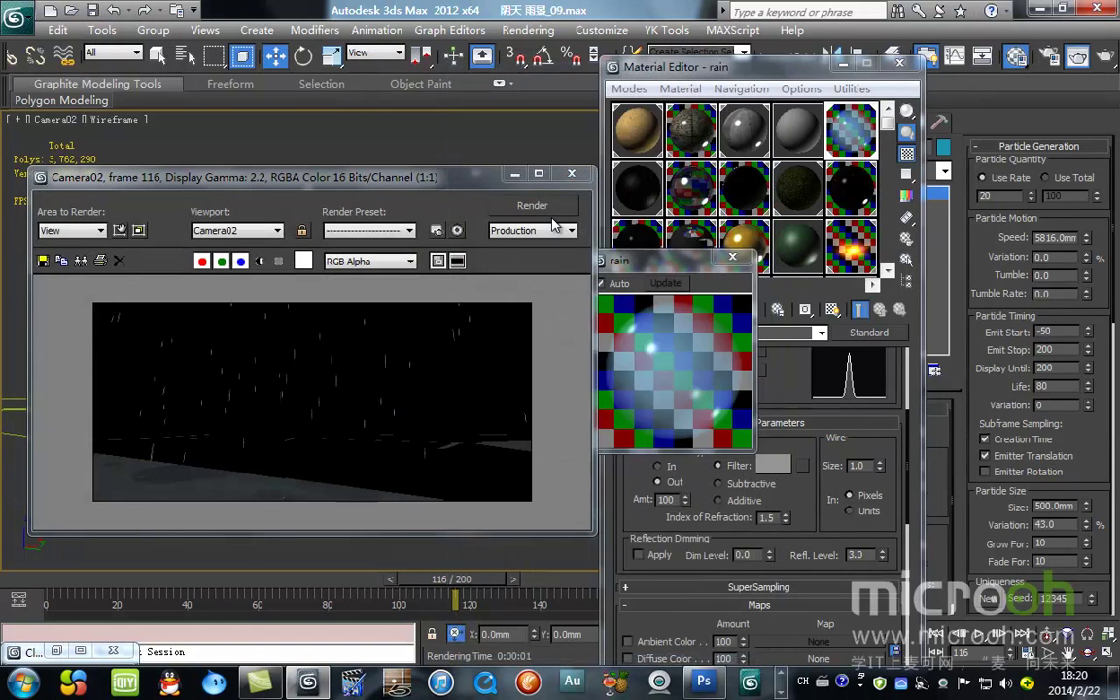
drag(1011, 197, 975, 223)
text(100)
key(Return)
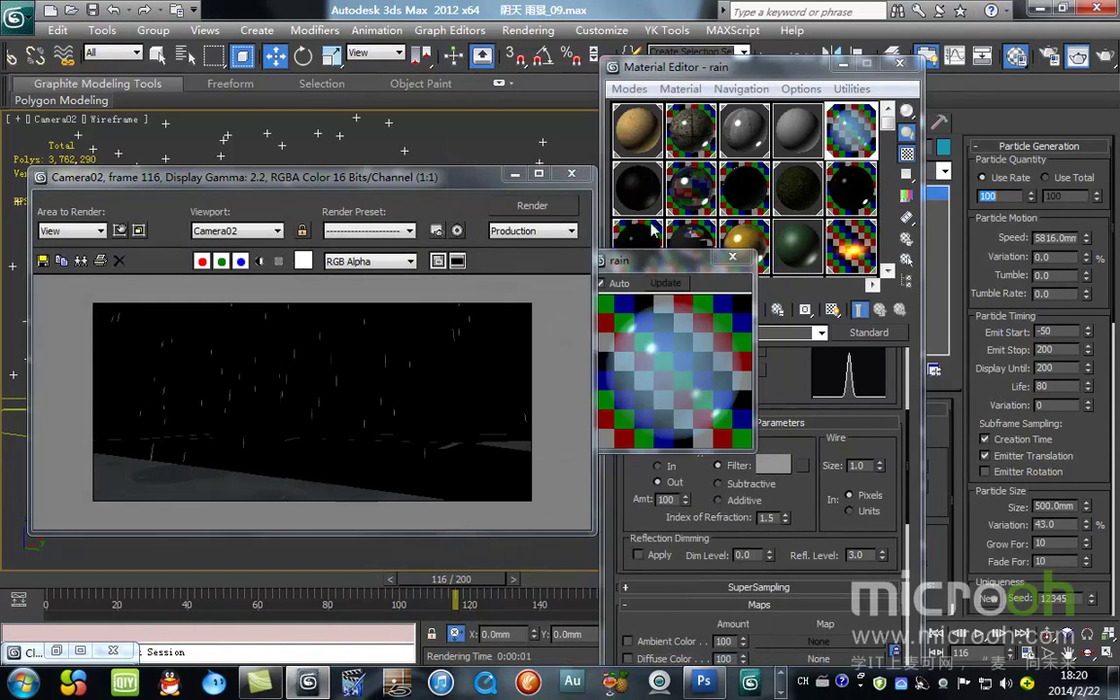
click(541, 209)
click(553, 208)
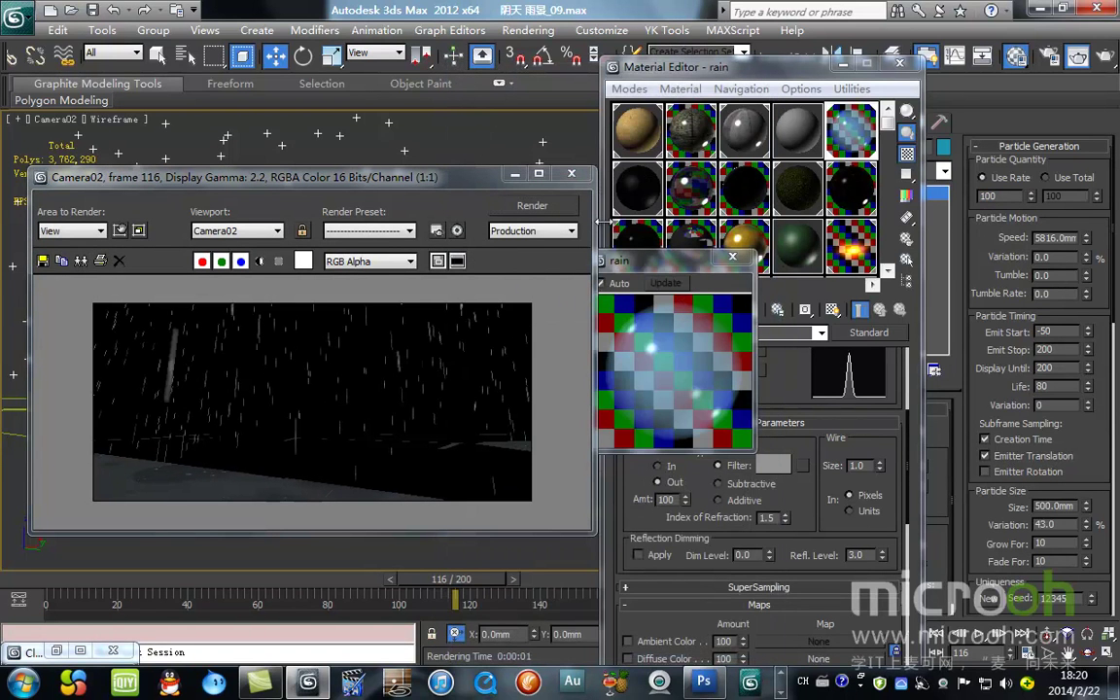
Try a Blizzard particle size of 100 mm and test-render frame 116 from Camera02.
double_click(1058, 506)
text(10)
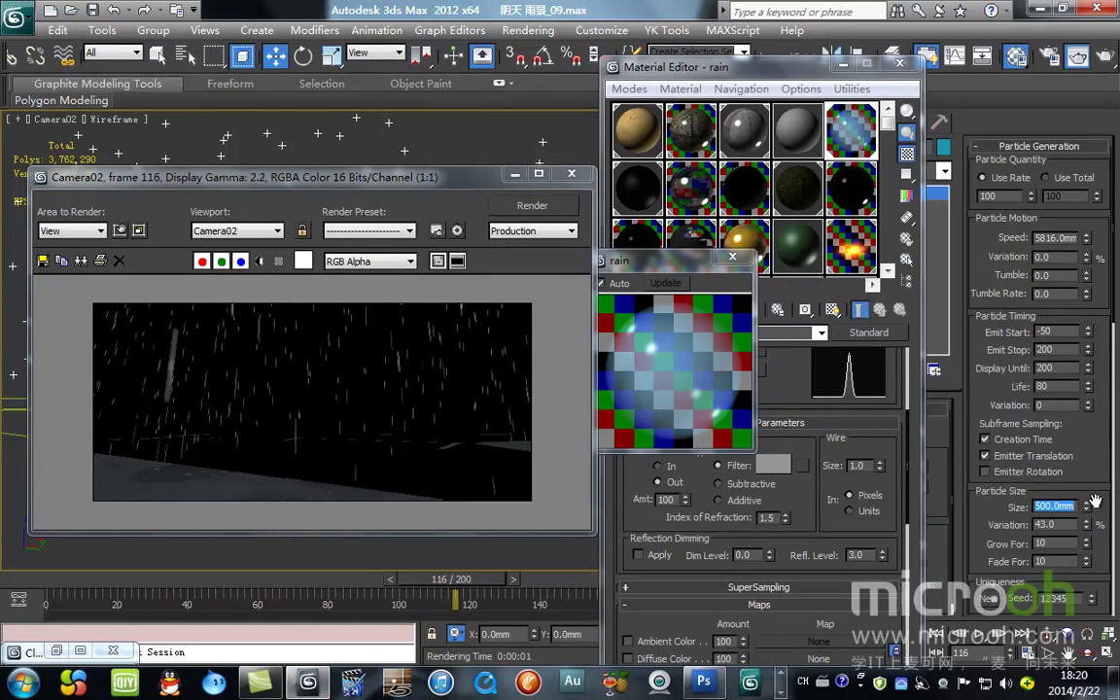
click(532, 205)
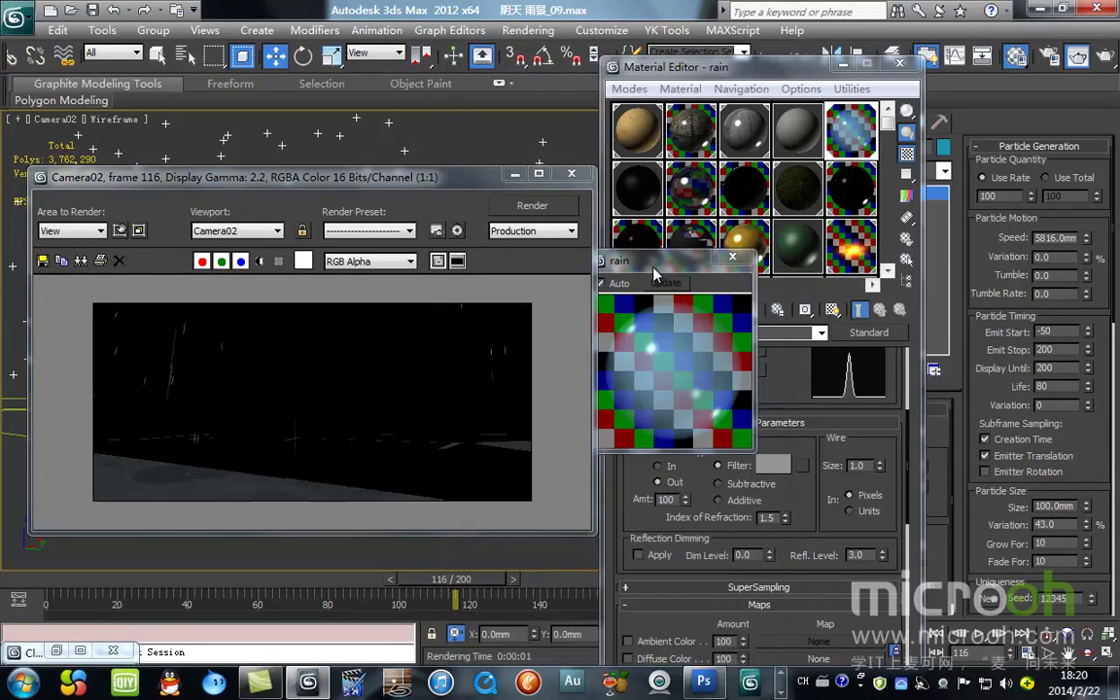
Set the Blizzard's particle size back to 500 mm and render Camera02 again.
double_click(1058, 505)
text(500)
key(Return)
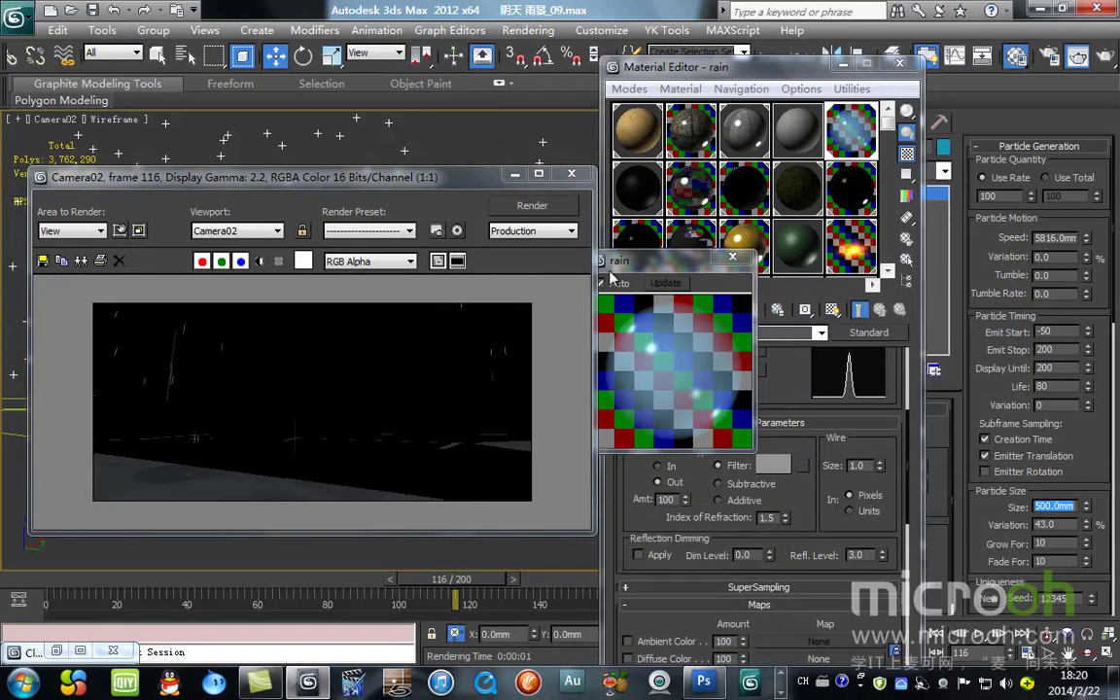
click(532, 206)
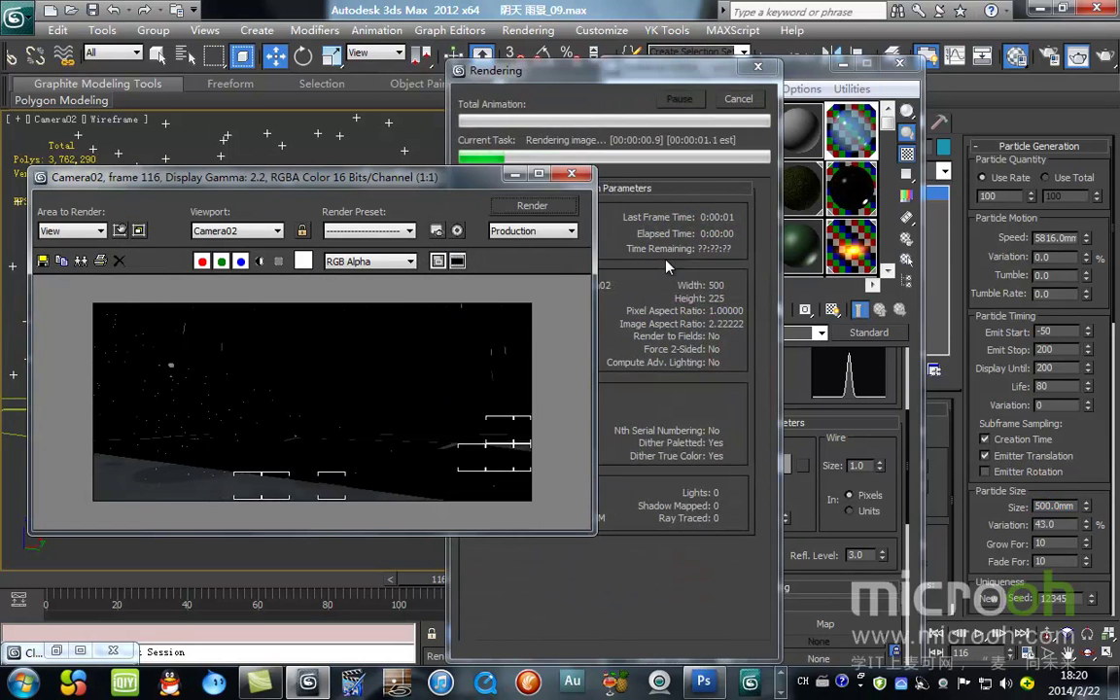